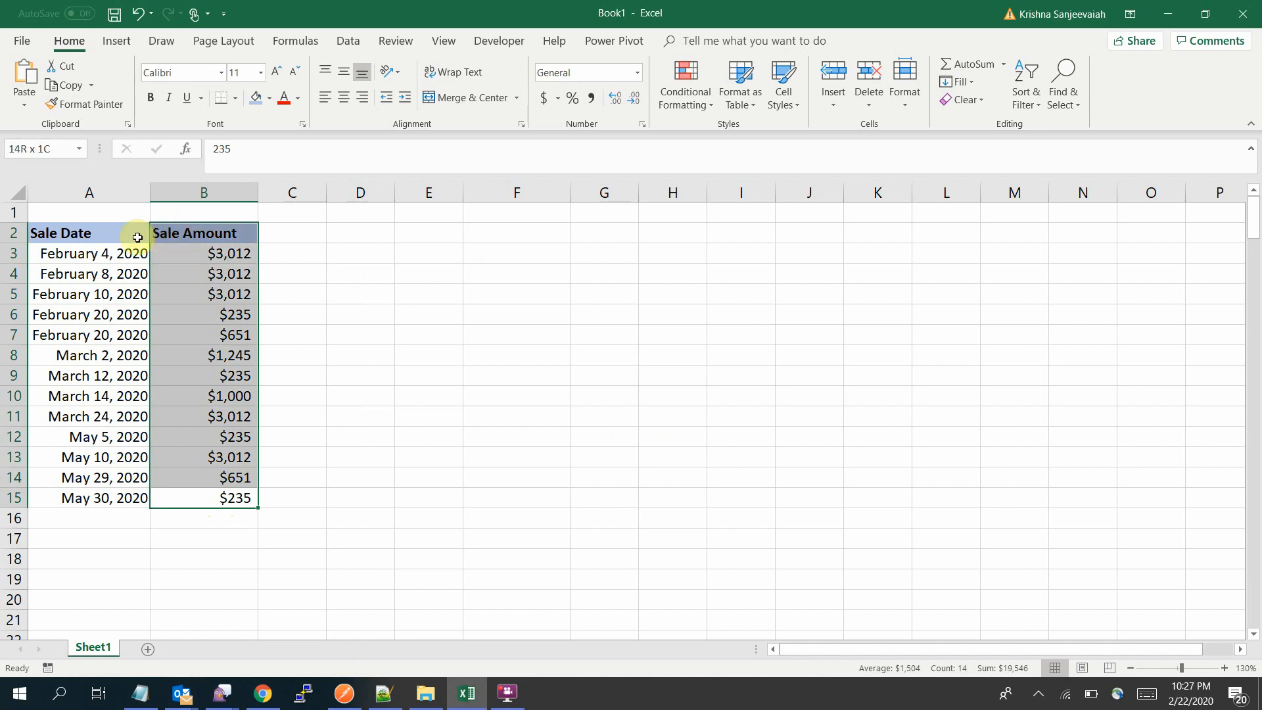
# Examine the sales table in A2:B15 and its February rows in A3:B7.
pyautogui.keyDown('shift'); pyautogui.click(84, 235); pyautogui.keyUp('shift')
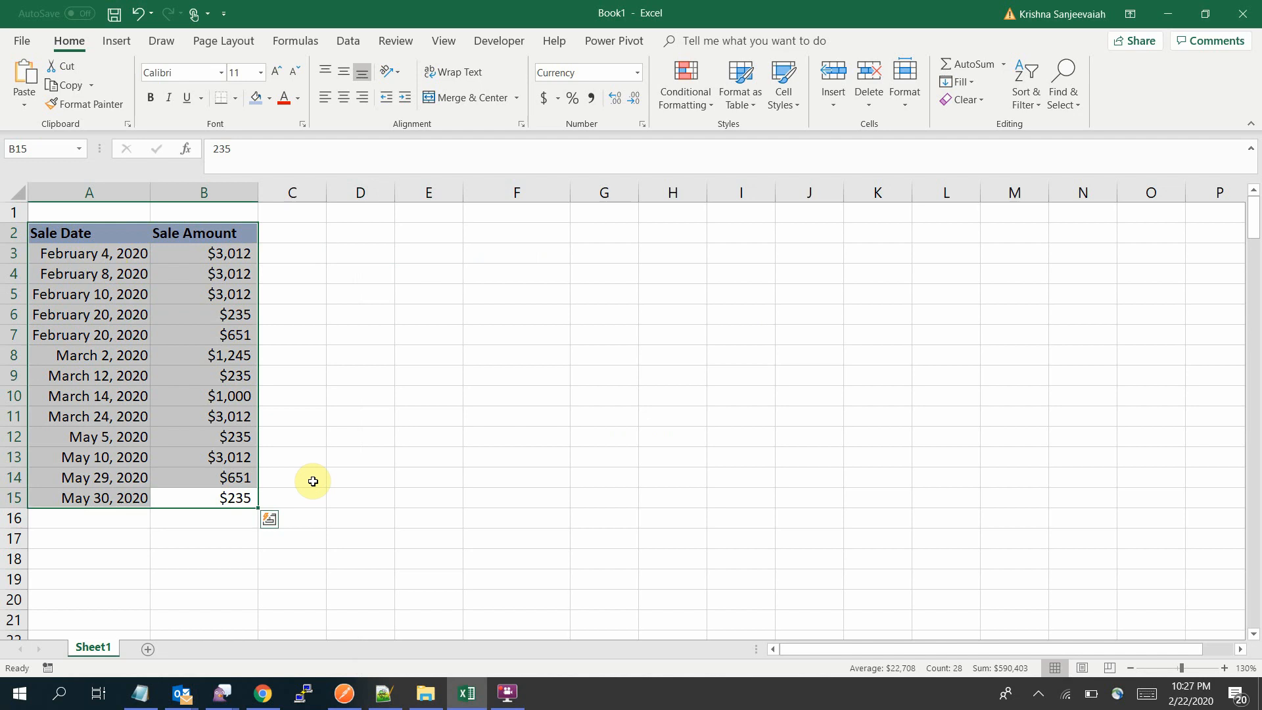
pyautogui.click(161, 330)
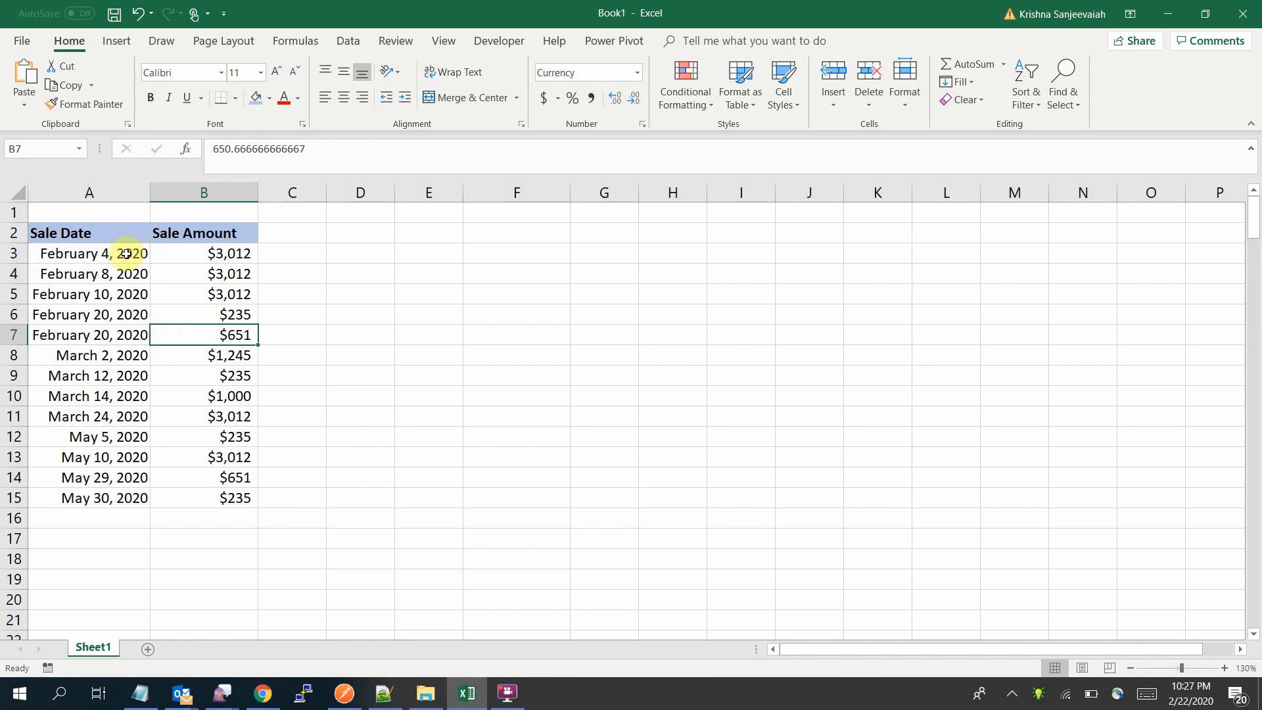
pyautogui.moveTo(126, 253); pyautogui.dragTo(191, 333)
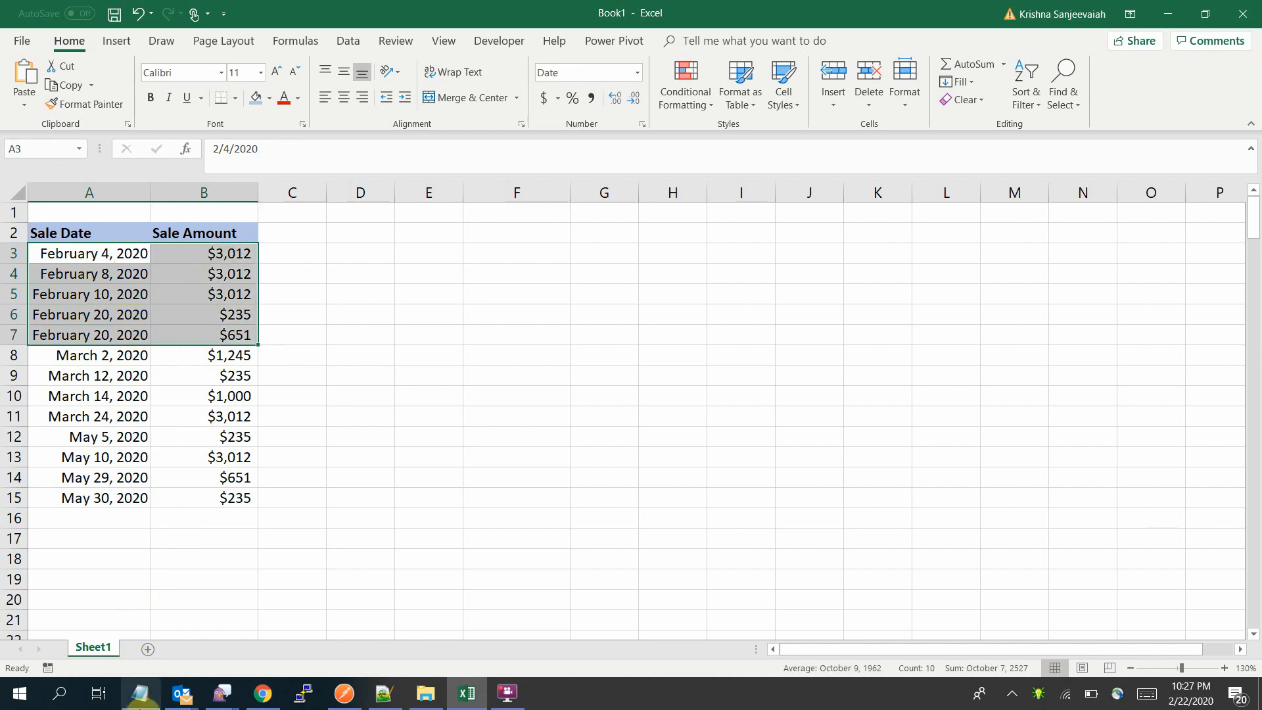
# Switch to Notepad, highlight the line "Group by month using sumif function", and return to Excel.
pyautogui.click(140, 693)
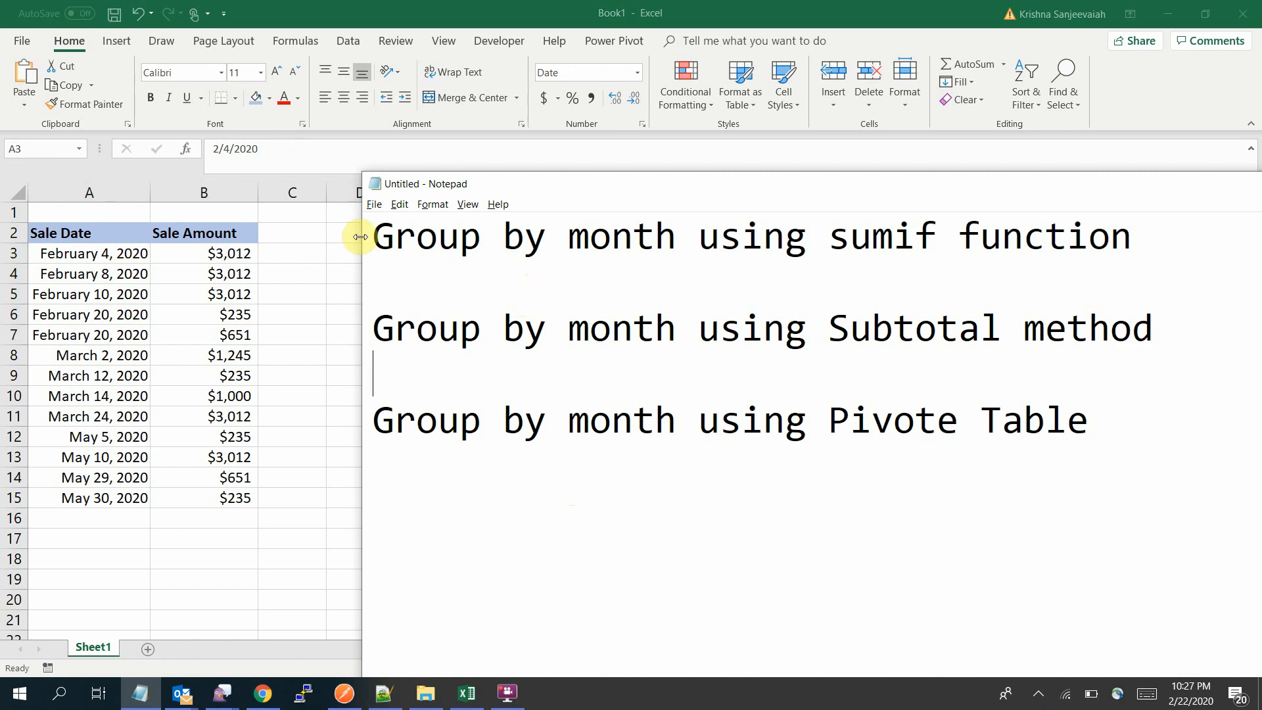
pyautogui.moveTo(374, 236); pyautogui.dragTo(1149, 205)
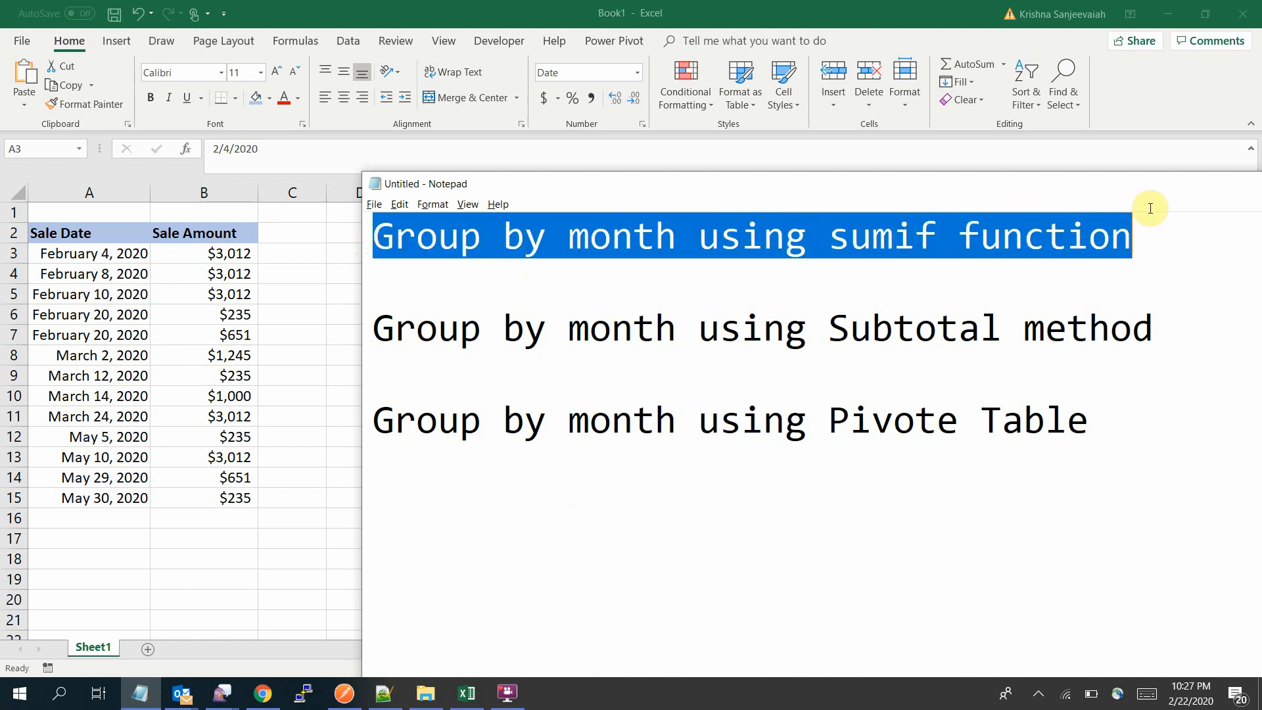
pyautogui.click(313, 393)
# Enter the summary headers Month in D3 and Monthly Sale in E3.
pyautogui.click(370, 270)
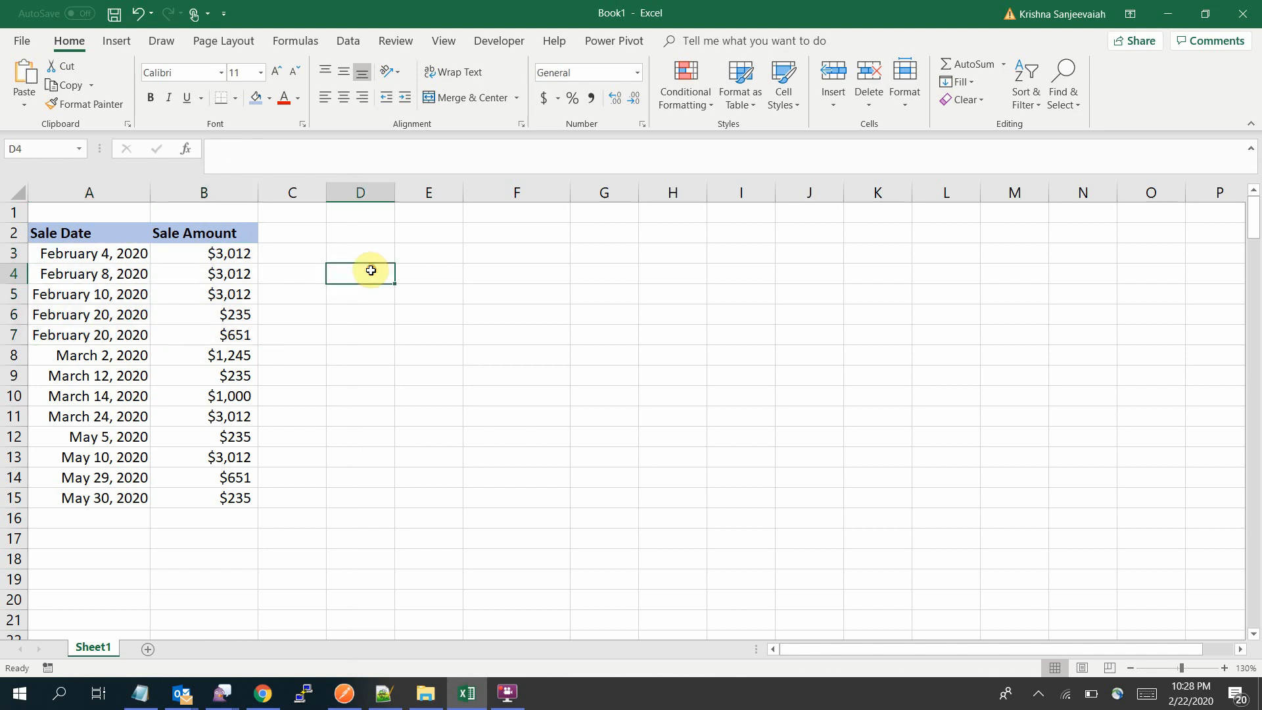
pyautogui.click(361, 252)
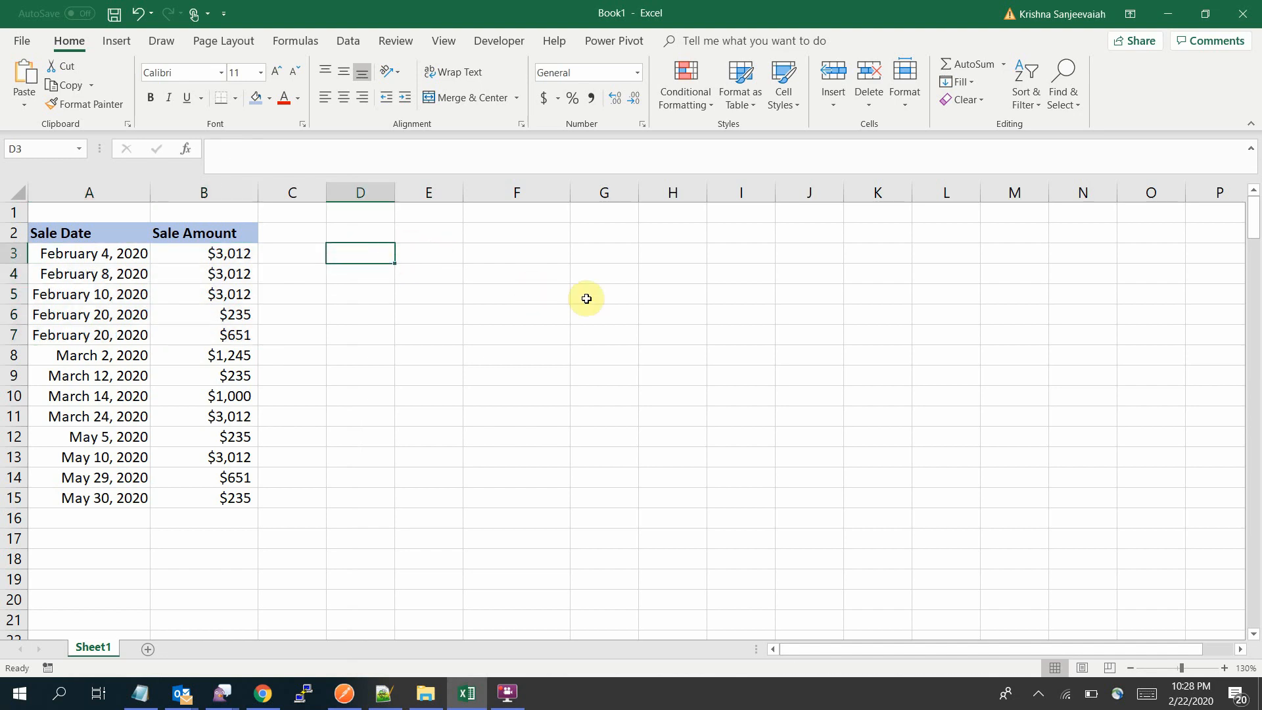
pyautogui.write('Month')
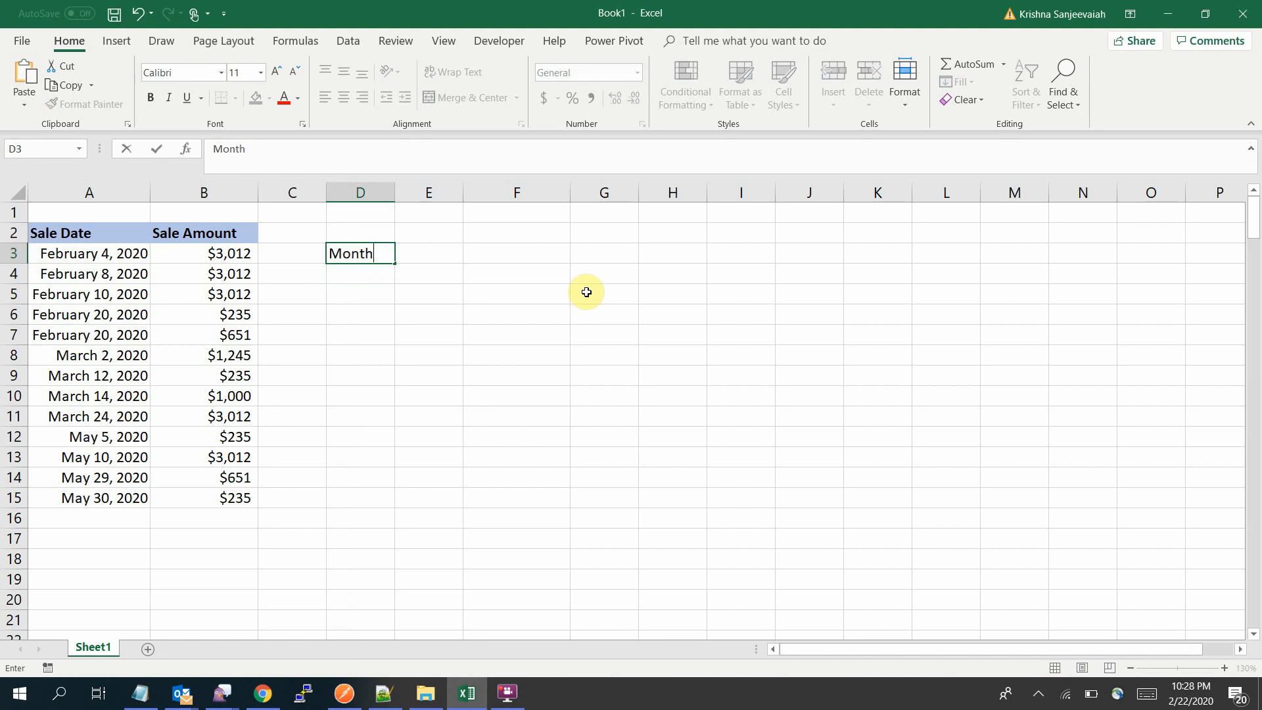
pyautogui.press('Return')
pyautogui.press('Up')
pyautogui.press('Right')
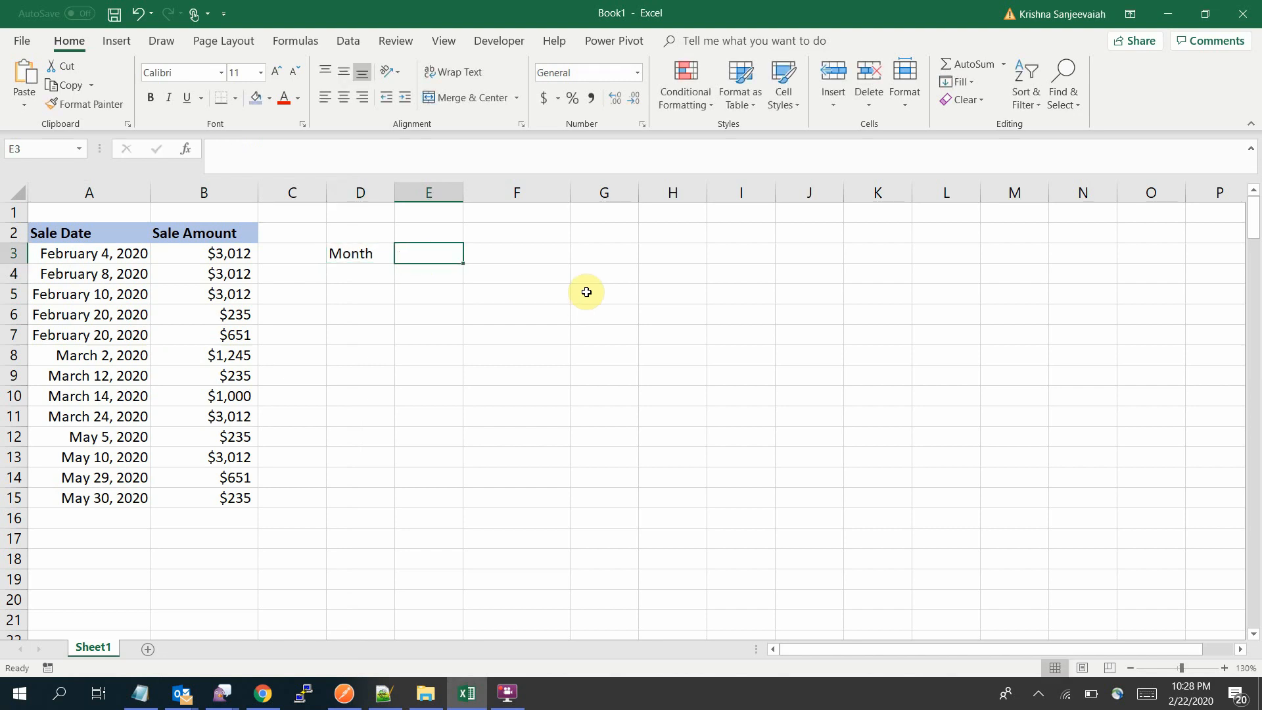
pyautogui.write('Mon')
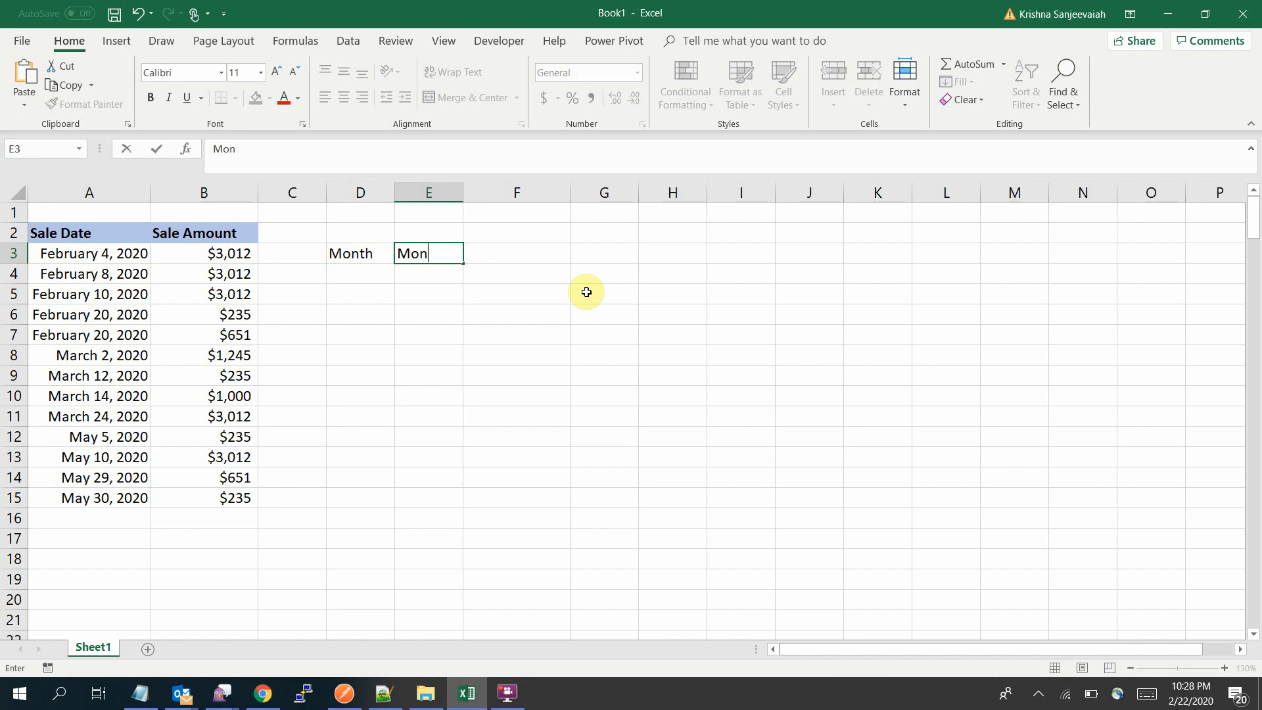
pyautogui.write('thly Sale')
pyautogui.hotkey('ctrl', 'Return')
pyautogui.press('Return')
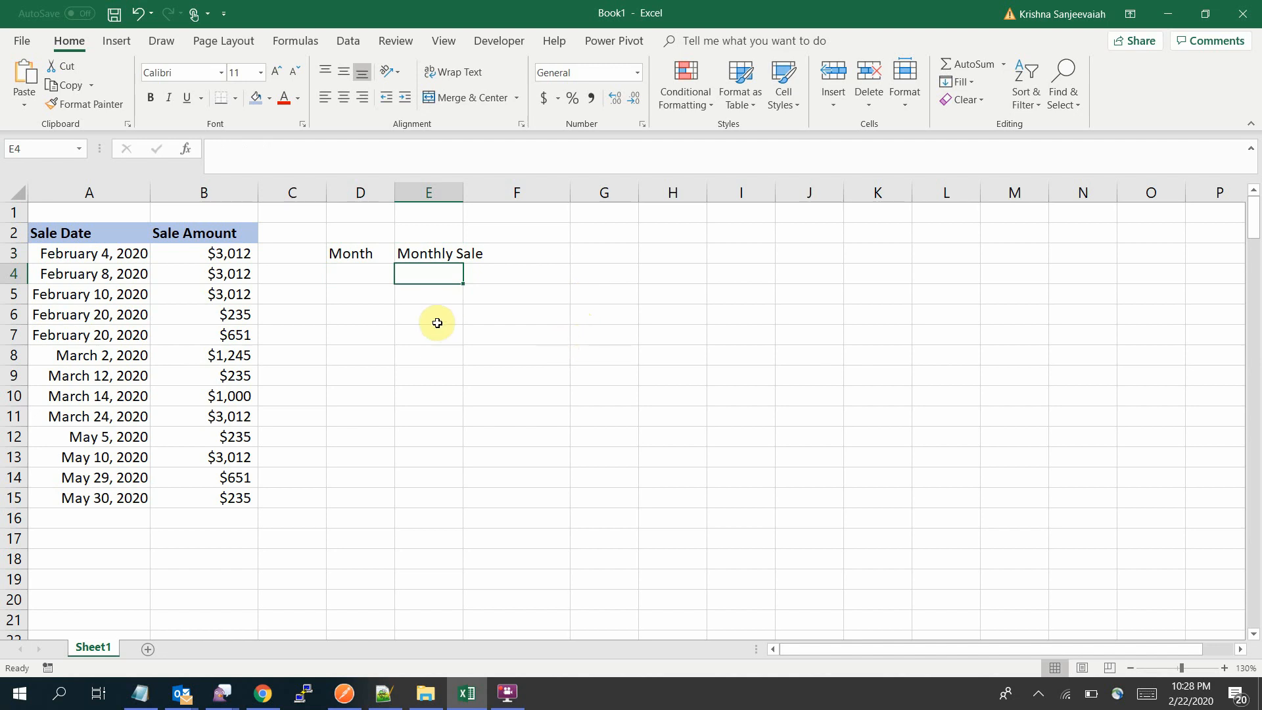
# Fill D4:D8 under the summary's Month header with the month numbers 1 to 5.
pyautogui.click(361, 271)
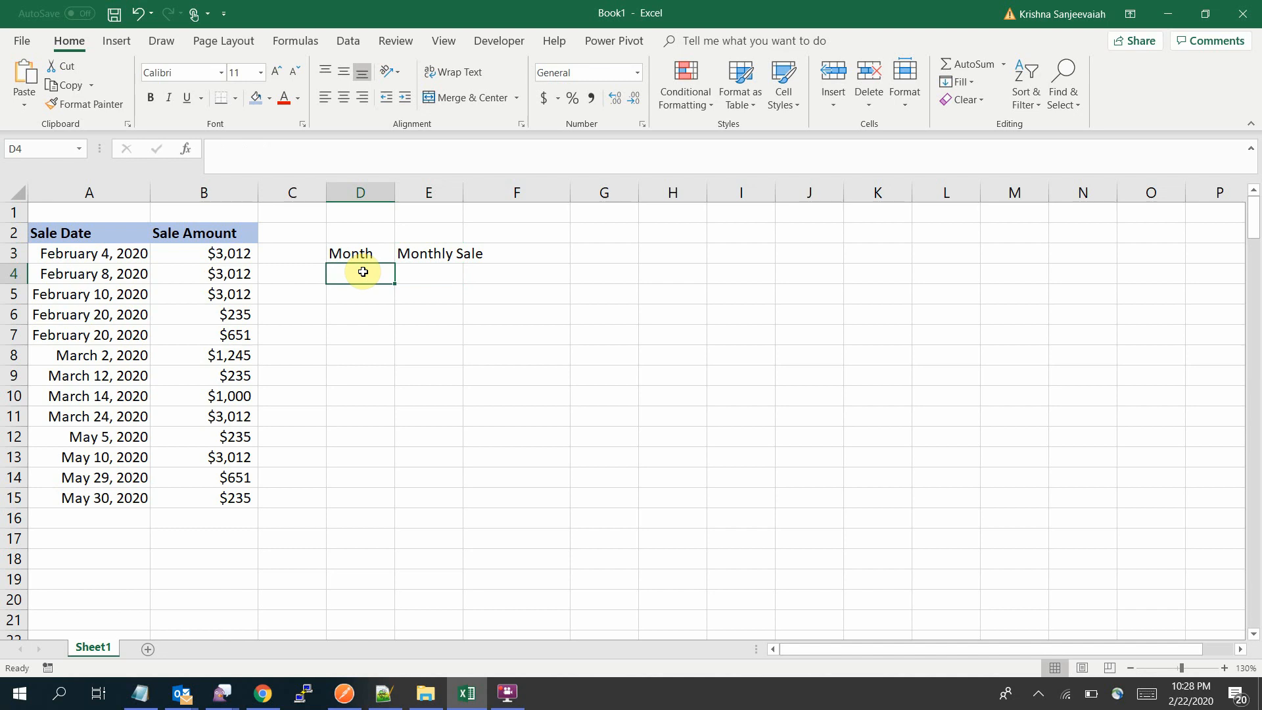
pyautogui.write('1')
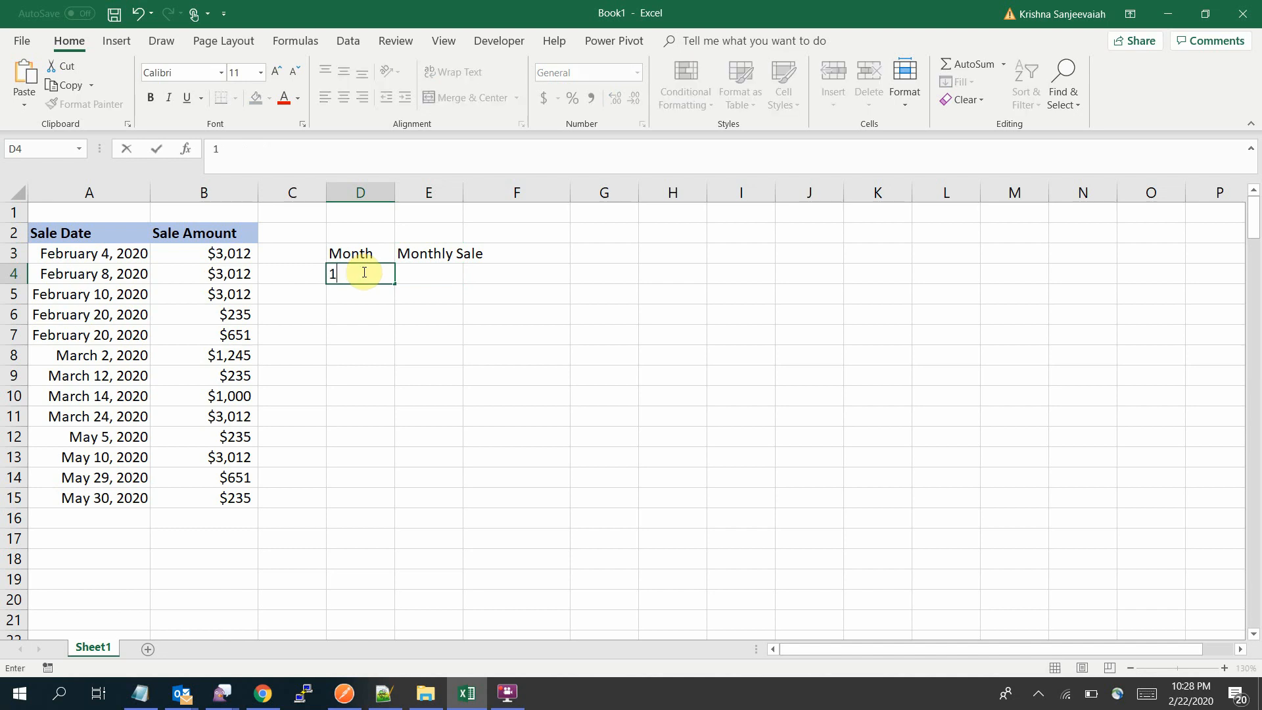
pyautogui.press('Return')
pyautogui.write('2')
pyautogui.press('Return')
pyautogui.write('3')
pyautogui.press('Return')
pyautogui.write('4')
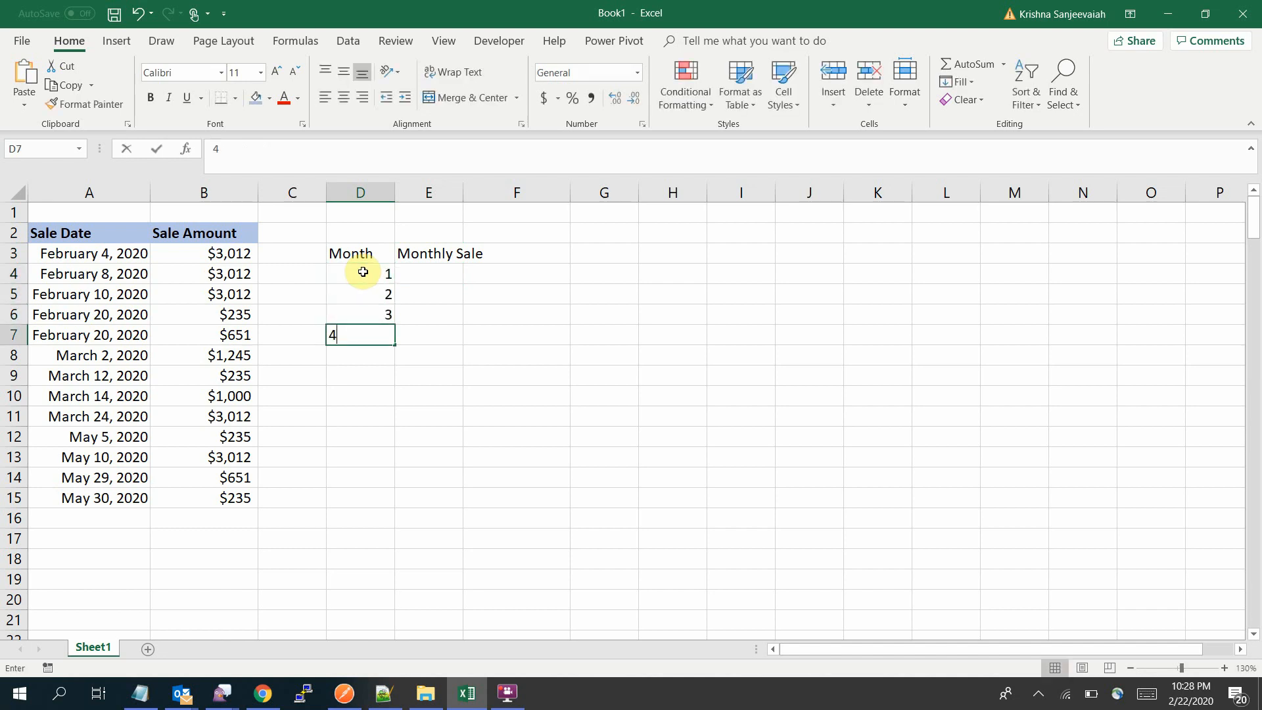
pyautogui.press('Return')
pyautogui.write('5')
pyautogui.hotkey('ctrl', 'Return')
# Add a Month header in C2 beside the Sale Amount column.
pyautogui.press('Up')
pyautogui.press('Up')
pyautogui.press('Up')
pyautogui.press('Up')
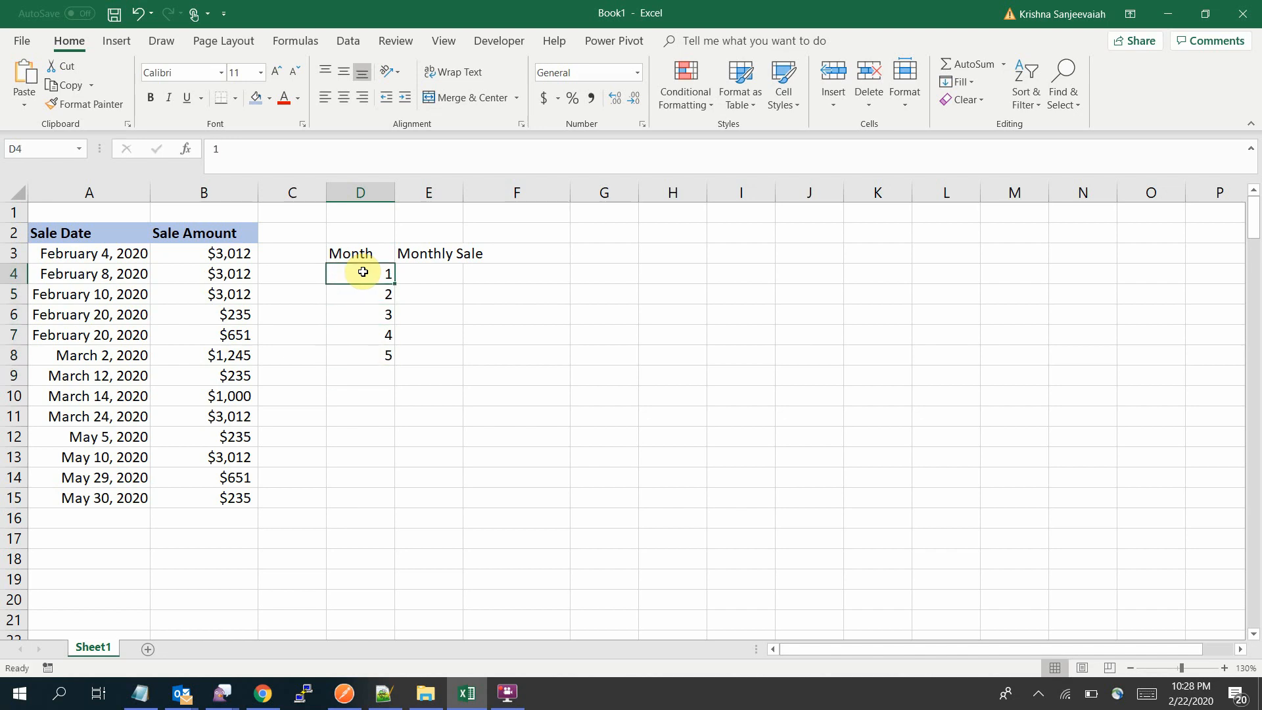
pyautogui.press('Down')
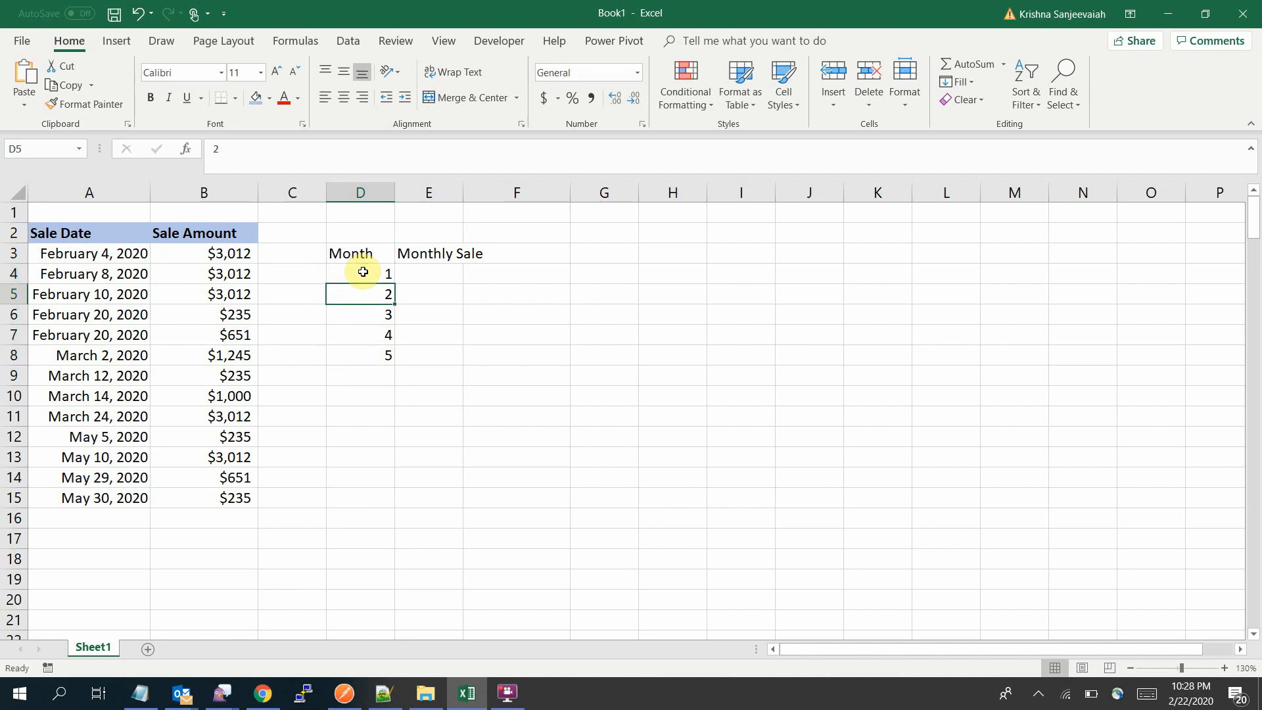
pyautogui.press('Up')
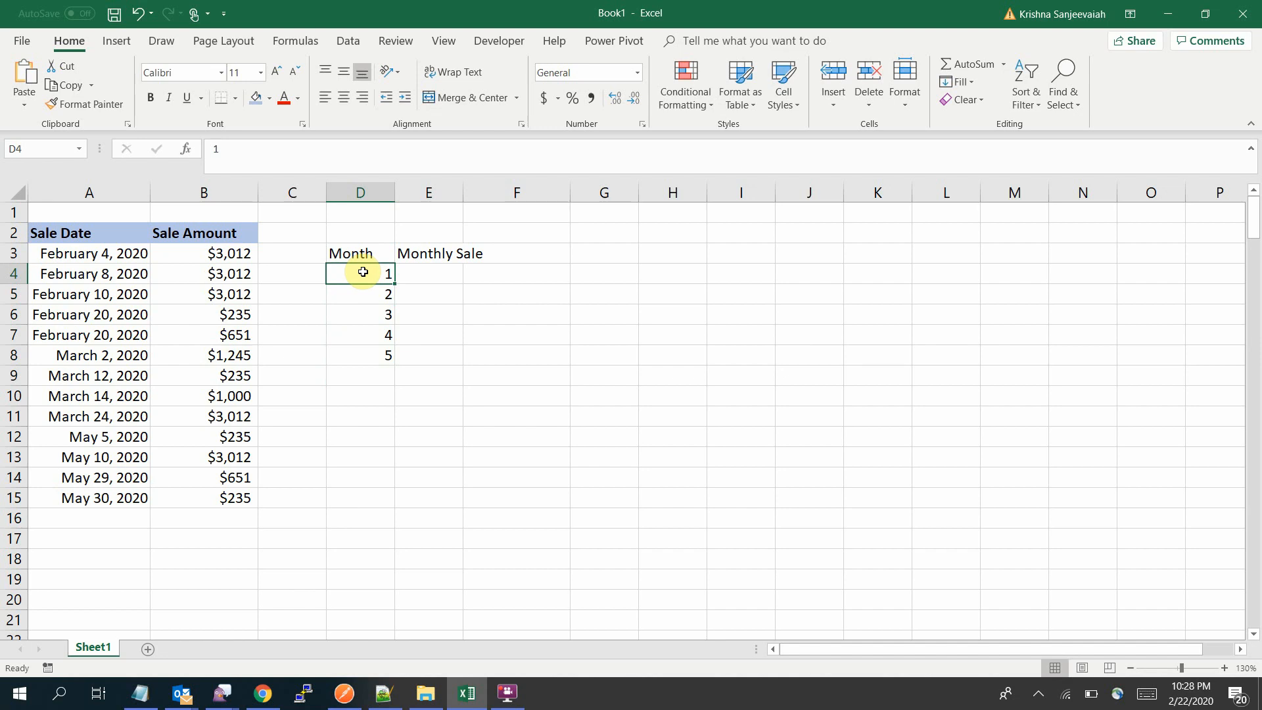
pyautogui.press('Right')
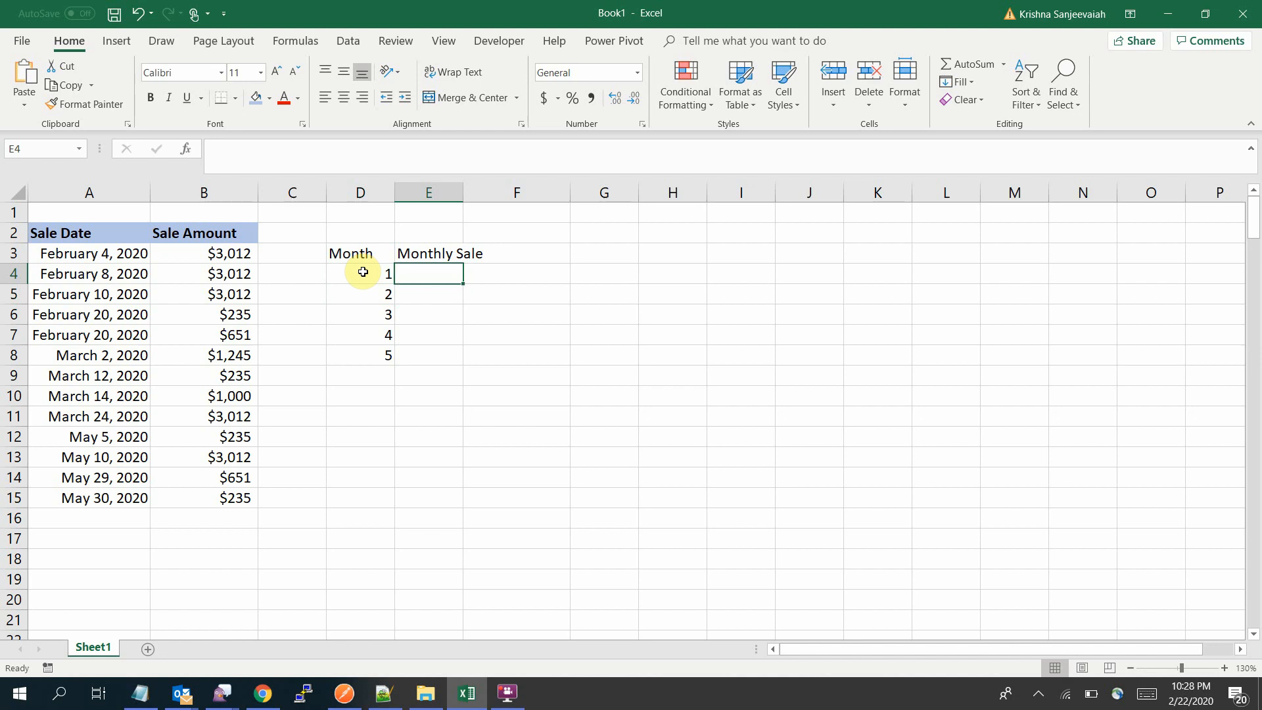
pyautogui.press('Left')
pyautogui.press('Left')
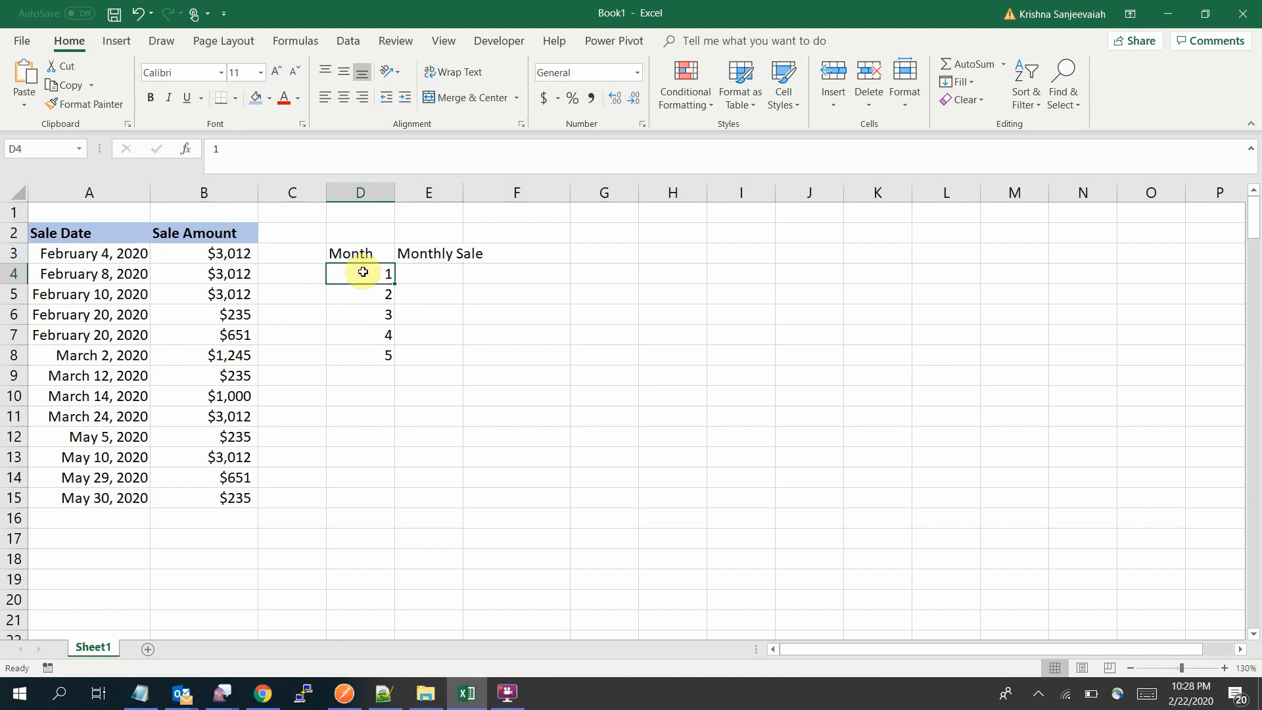
pyautogui.press('Up')
pyautogui.press('Up')
pyautogui.write('Month')
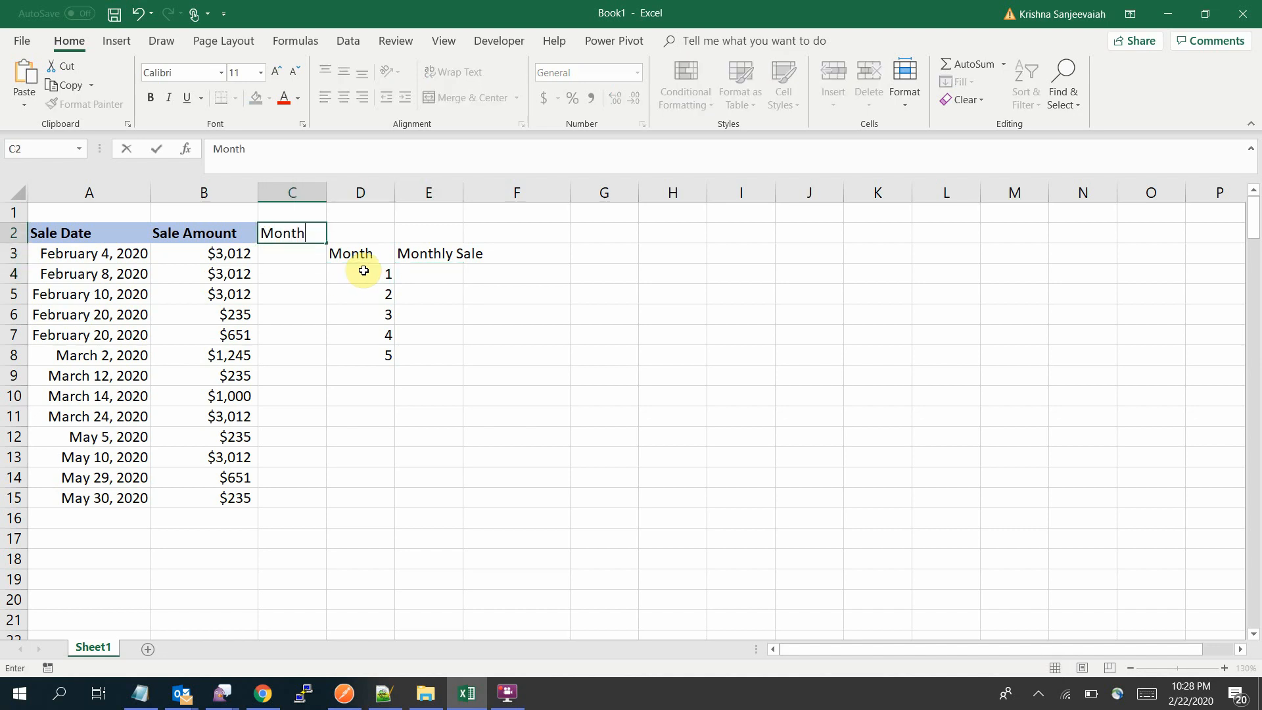
pyautogui.press('Return')
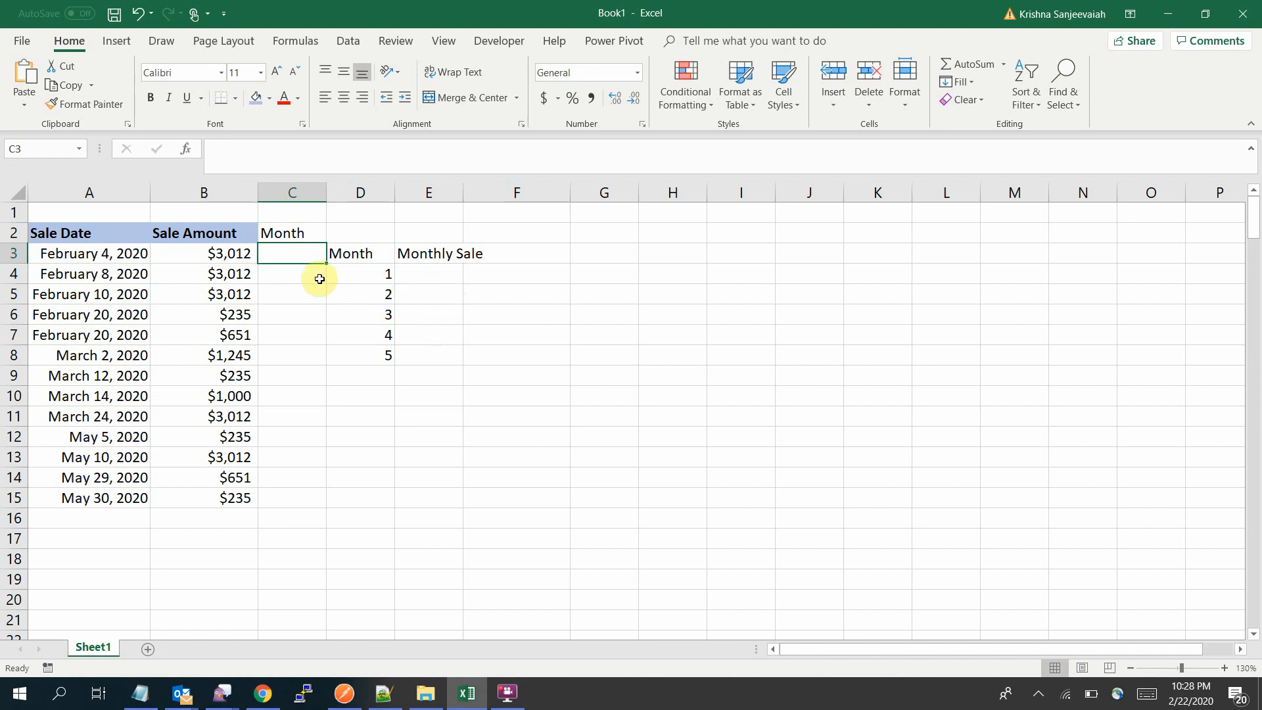
pyautogui.write('=')
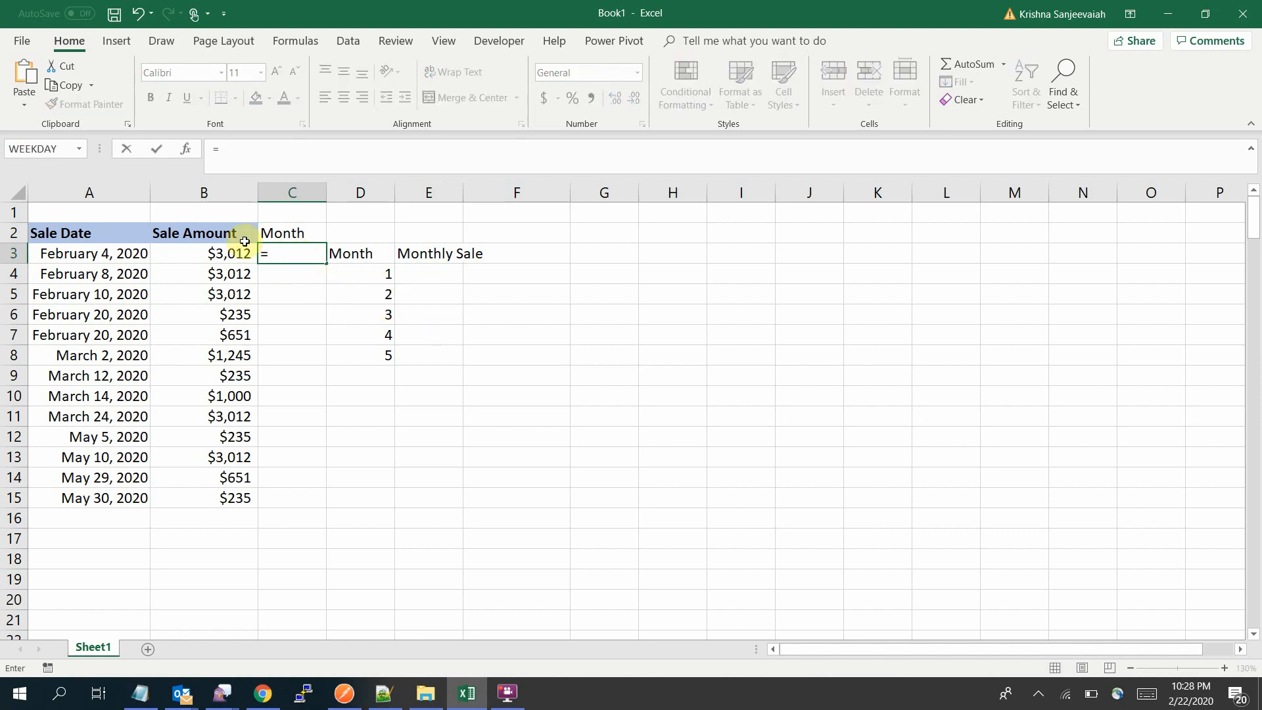
pyautogui.click(108, 254)
pyautogui.press('BackSpace')
pyautogui.press('BackSpace')
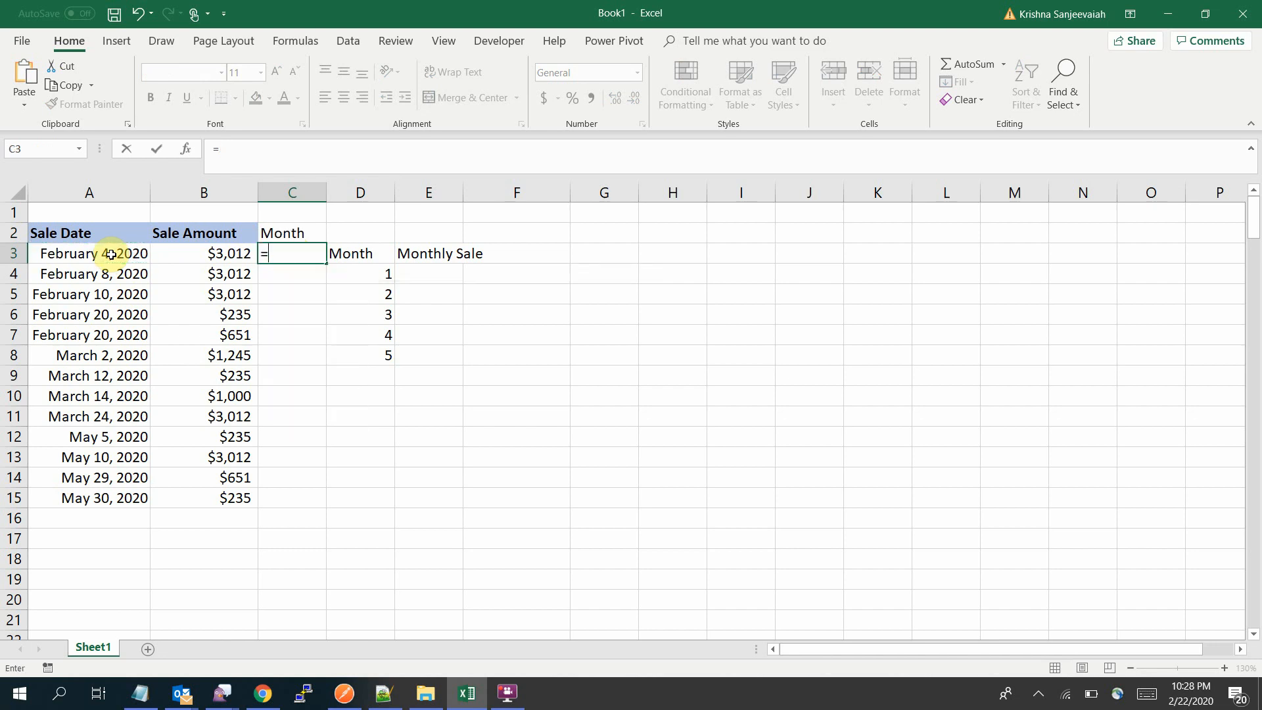
pyautogui.write('month*')
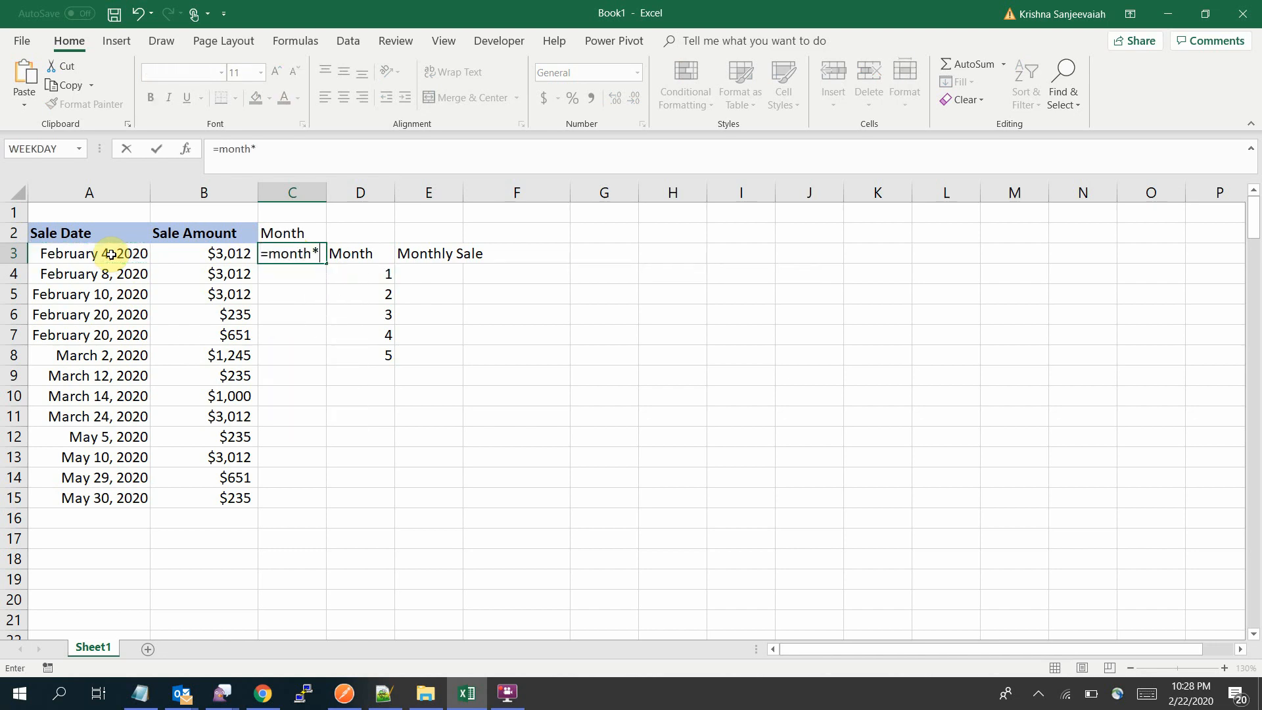
pyautogui.click(111, 254)
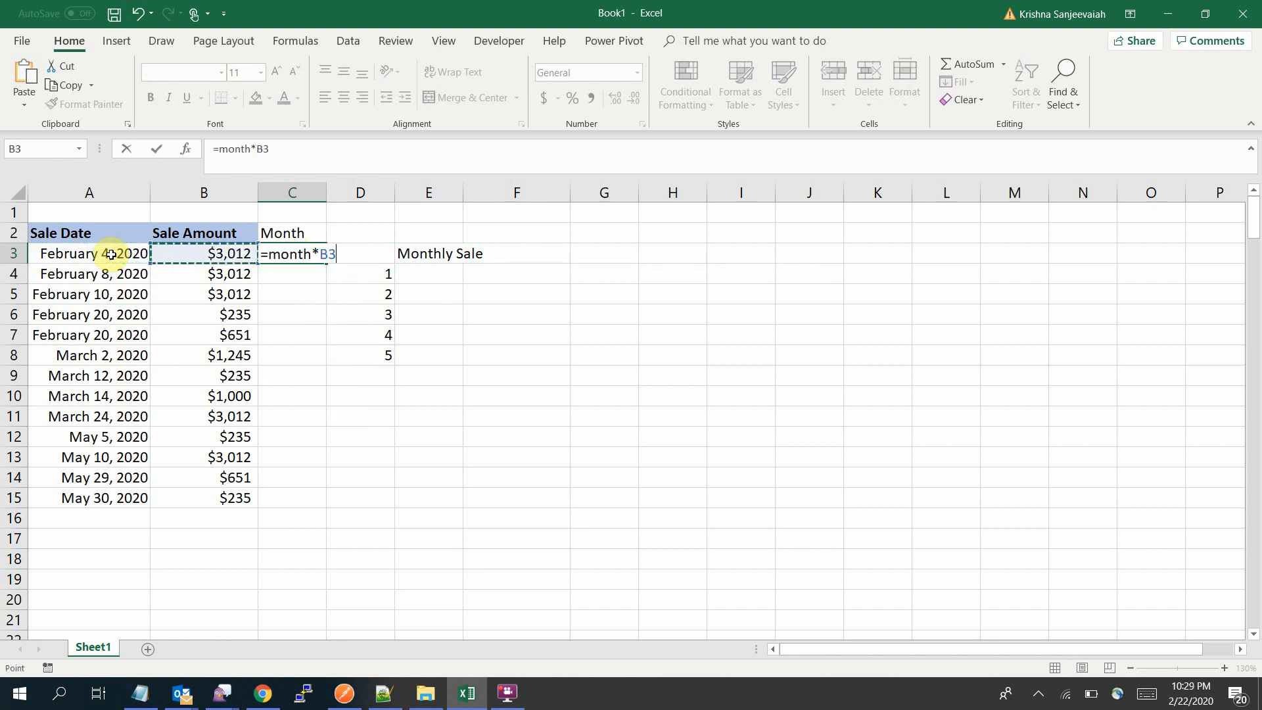
pyautogui.press('Escape')
# Enter =MONTH(A3) in C3 and fill the formula down to C15 for every sale date.
pyautogui.write('=month*')
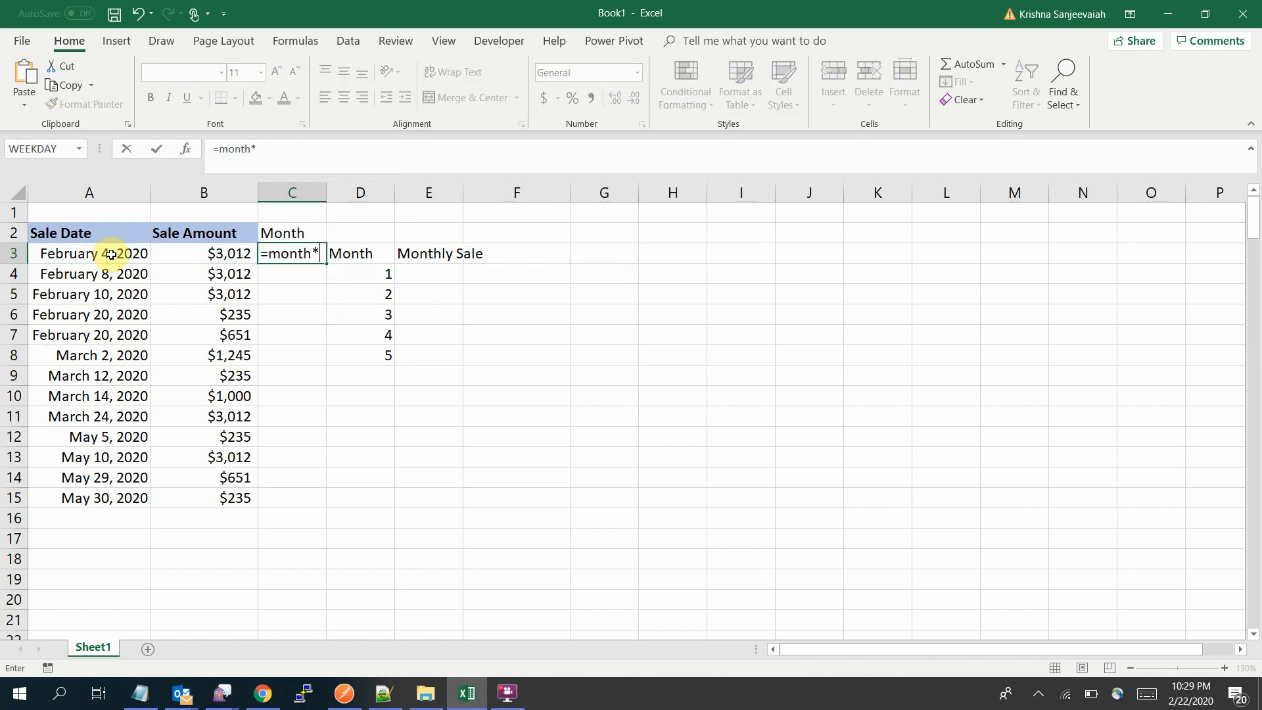
pyautogui.press('BackSpace')
pyautogui.write(')')
pyautogui.press('BackSpace')
pyautogui.write('(')
pyautogui.press('Left')
pyautogui.press('Left')
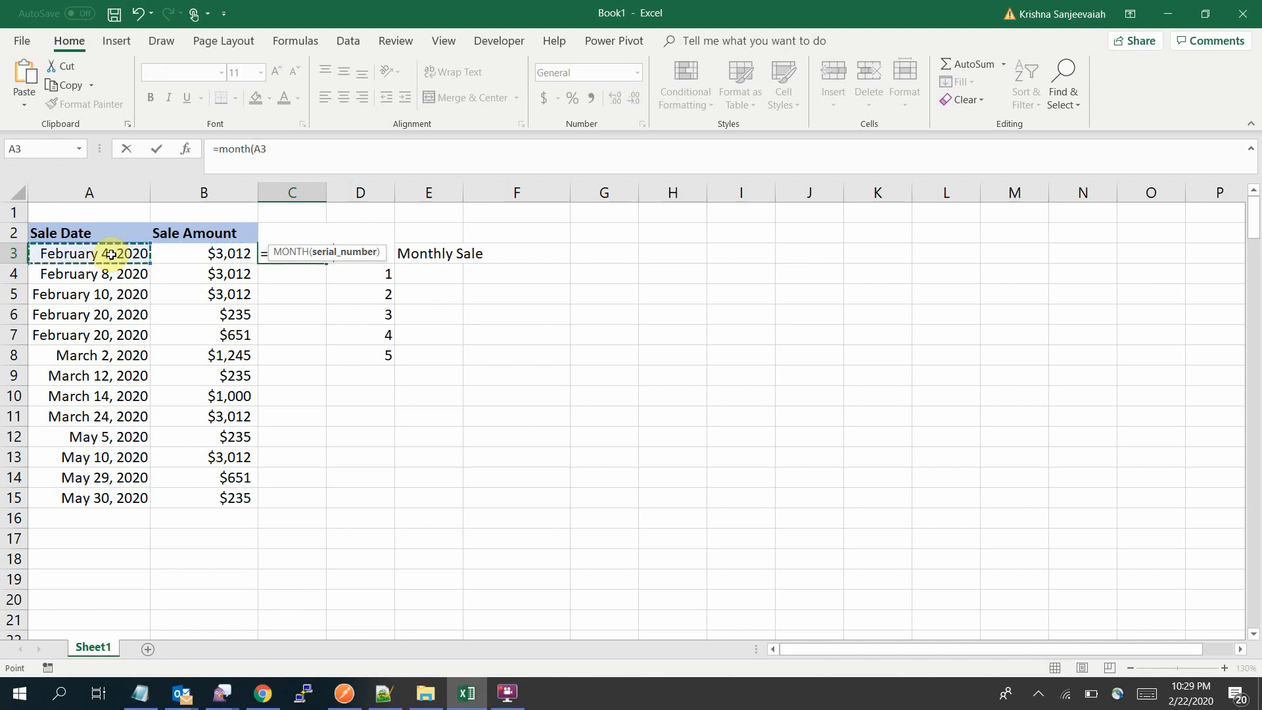
pyautogui.press('Return')
pyautogui.press('Up')
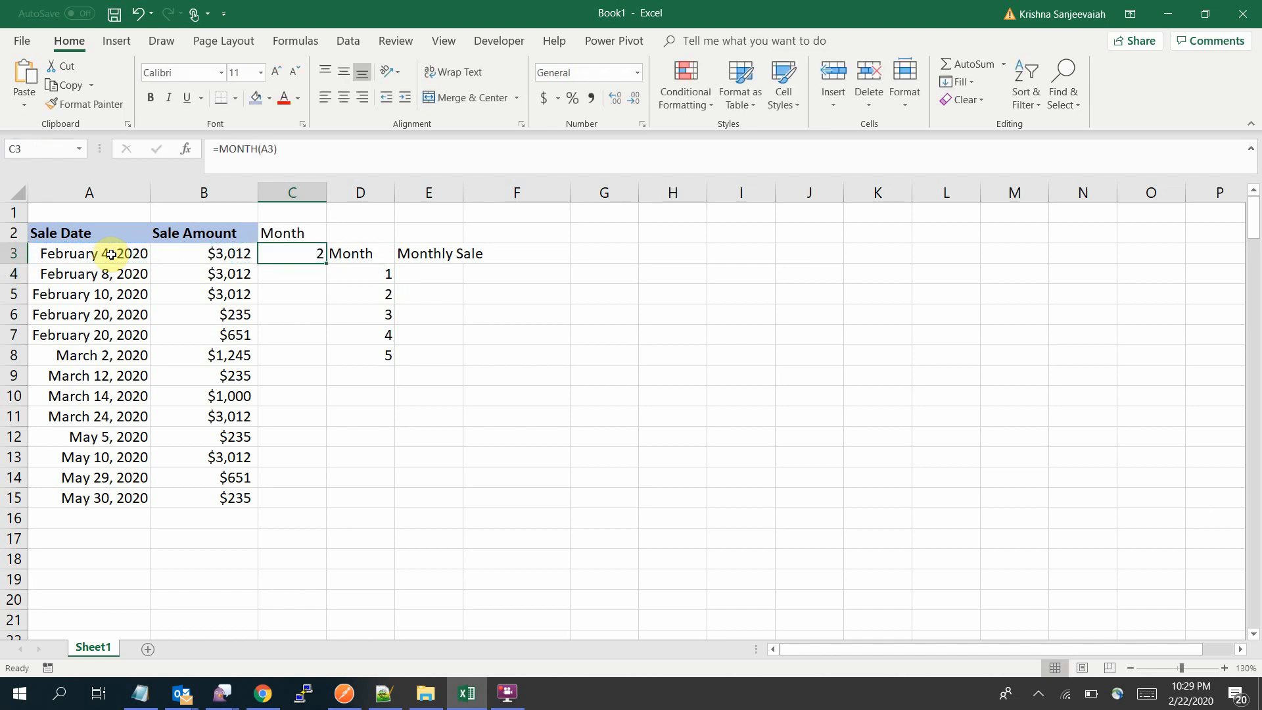
pyautogui.doubleClick(327, 264)
# Insert an empty column at D, between the sales data and the summary columns.
pyautogui.click(345, 218)
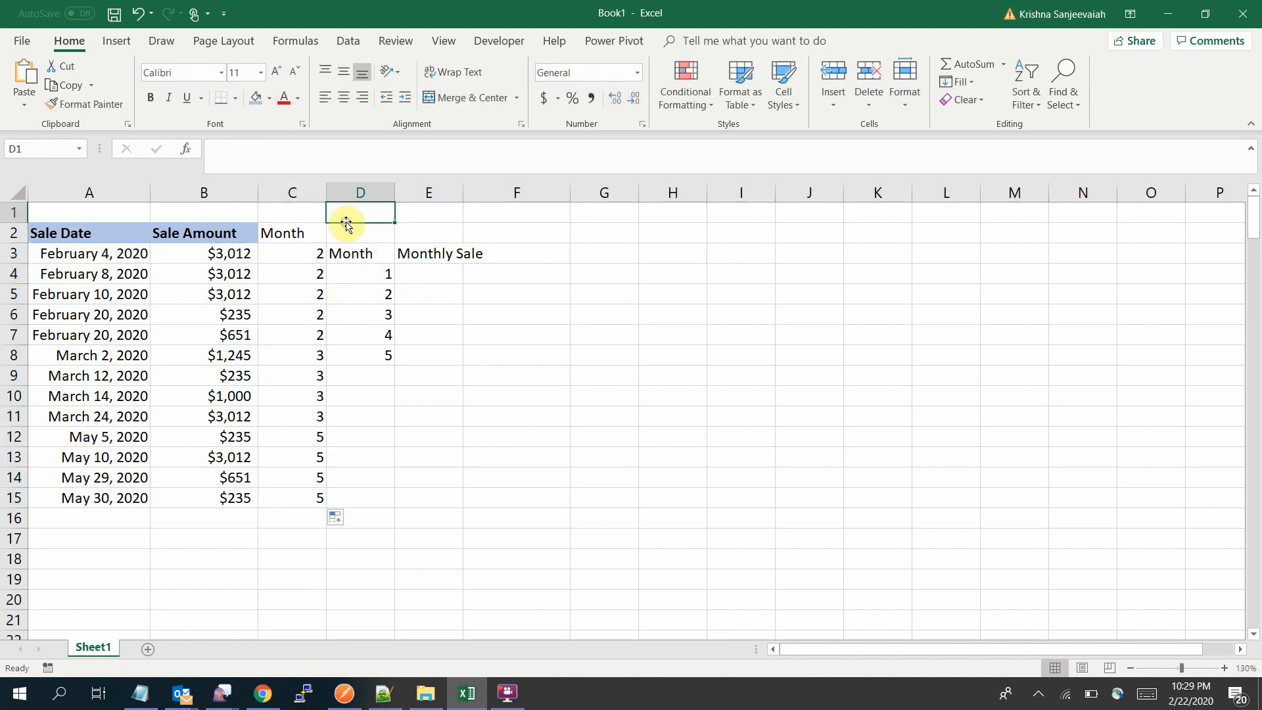
pyautogui.hotkey('ctrl', 'space')
pyautogui.hotkey('ctrl', 'shift', '+')
# Enter the title Monthly Summary in E2 above the summary headers.
pyautogui.press('Right')
pyautogui.press('Right')
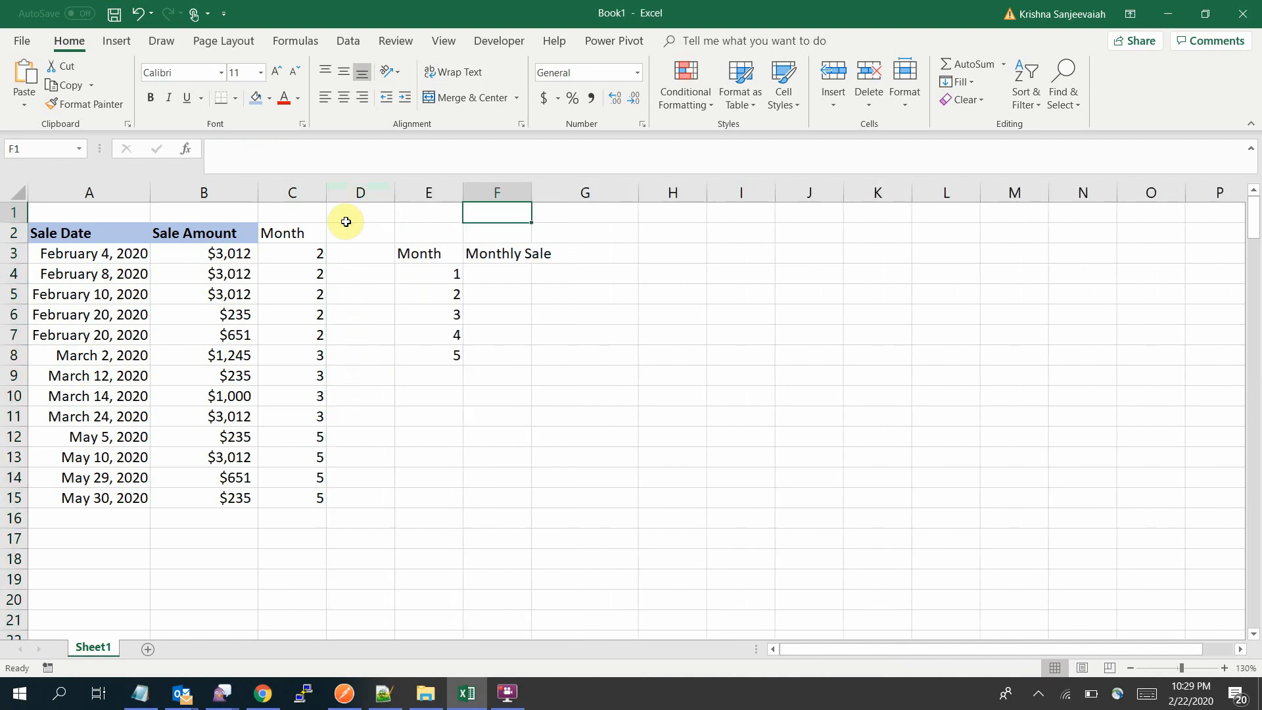
pyautogui.press('Right')
pyautogui.press('Down')
pyautogui.press('Down')
pyautogui.press('Left')
pyautogui.press('Left')
pyautogui.press('Up')
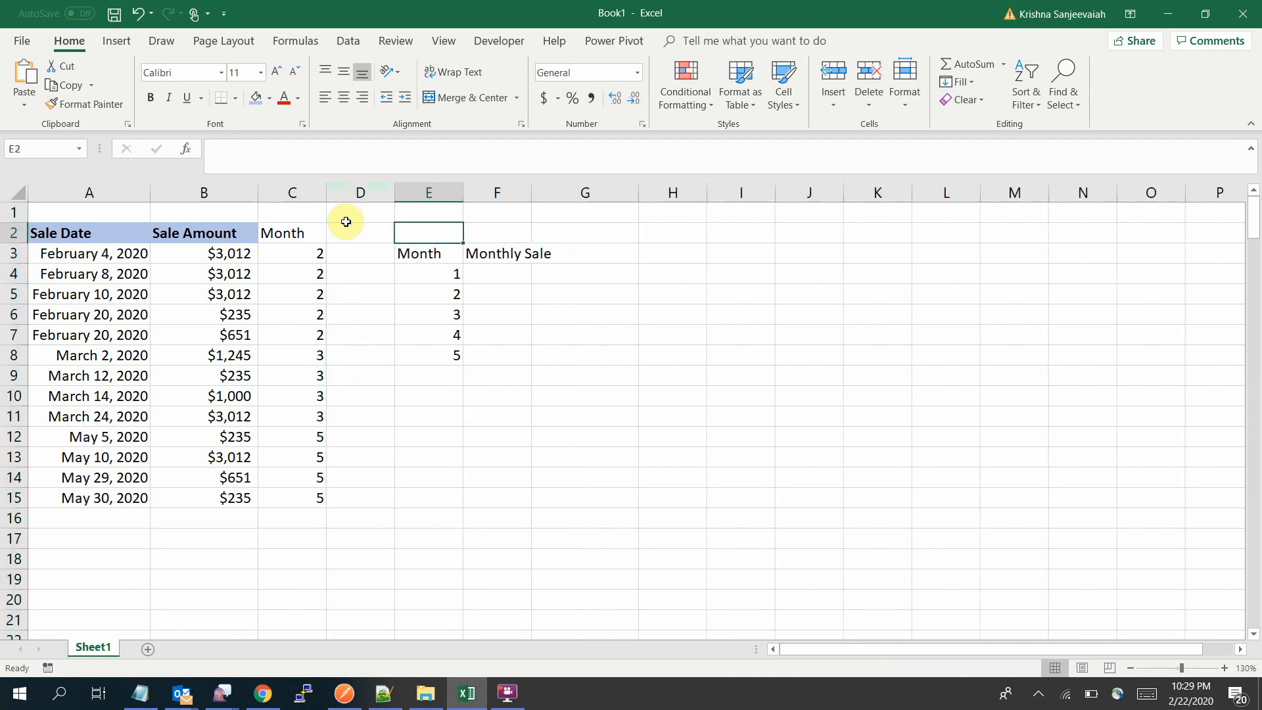
pyautogui.write('5')
pyautogui.press('BackSpace')
pyautogui.write('M')
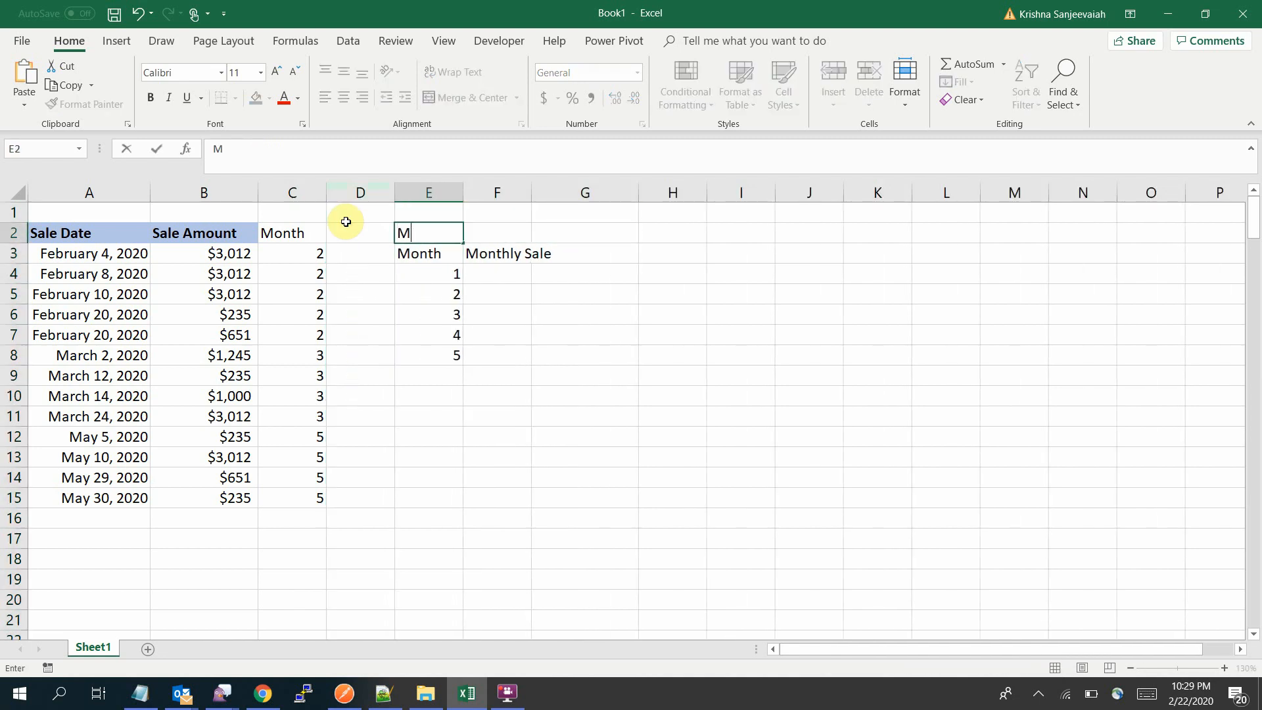
pyautogui.write('onthly Summary')
pyautogui.press('Return')
pyautogui.press('Return')
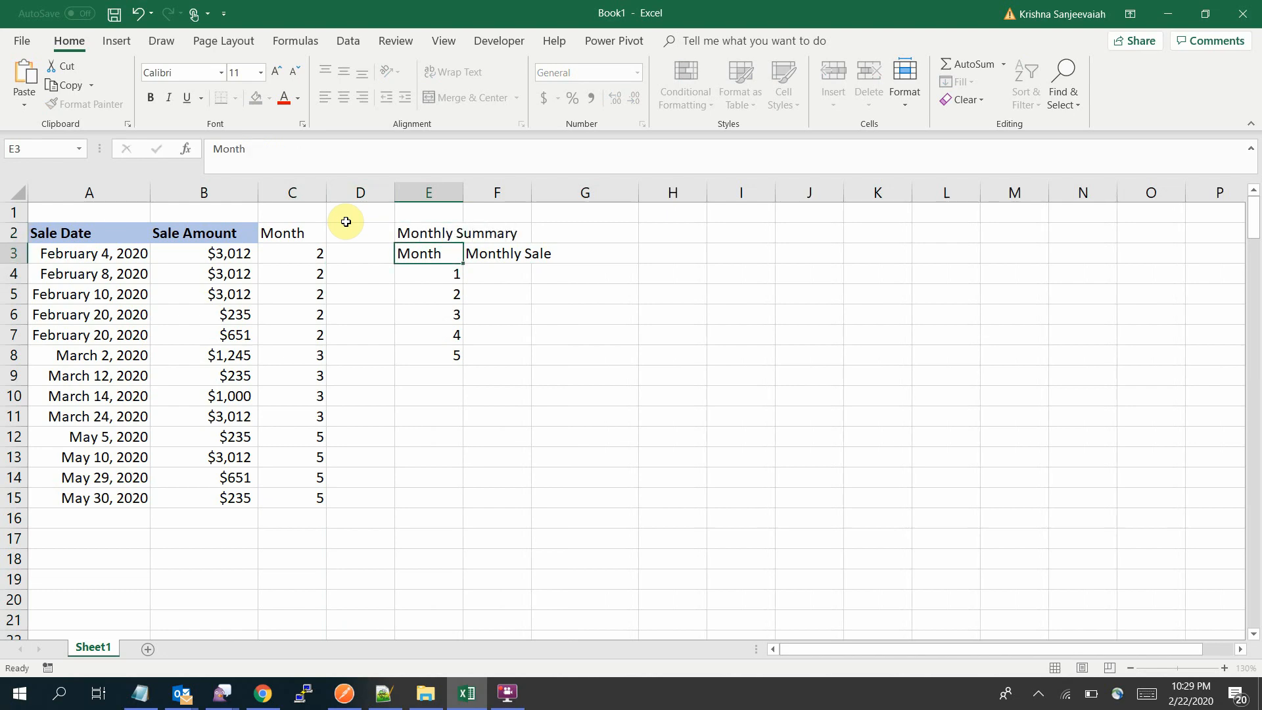
# Write the formula =SUMIF(C3:C15,E4,B3:B15) in F4 under Monthly Sale to total the sale amounts for the month in E4.
pyautogui.press('Right')
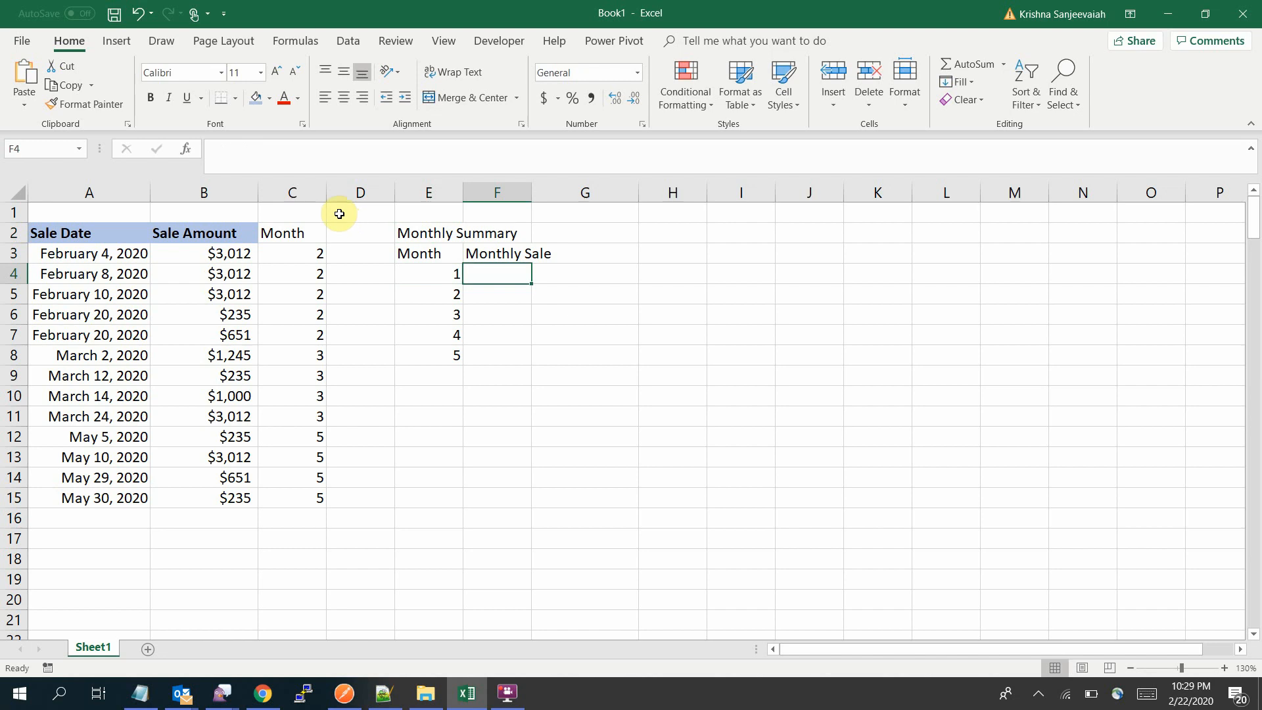
pyautogui.write('=')
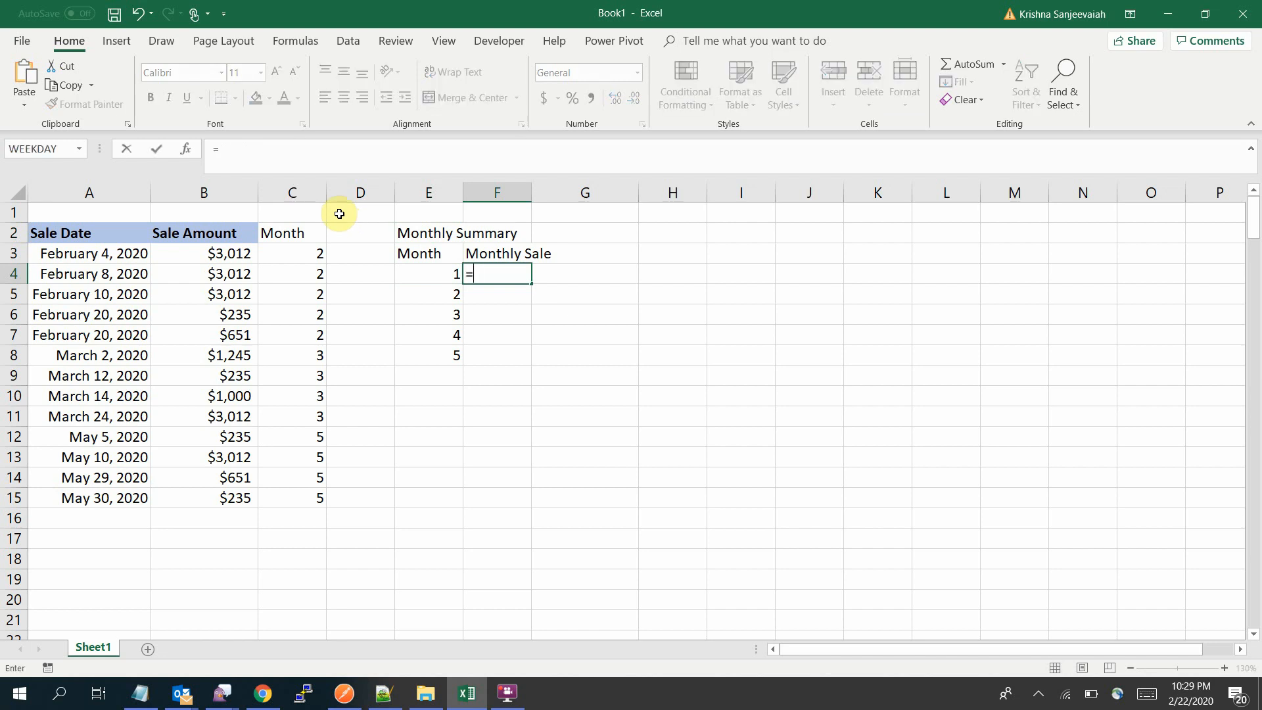
pyautogui.write('sumif)(')
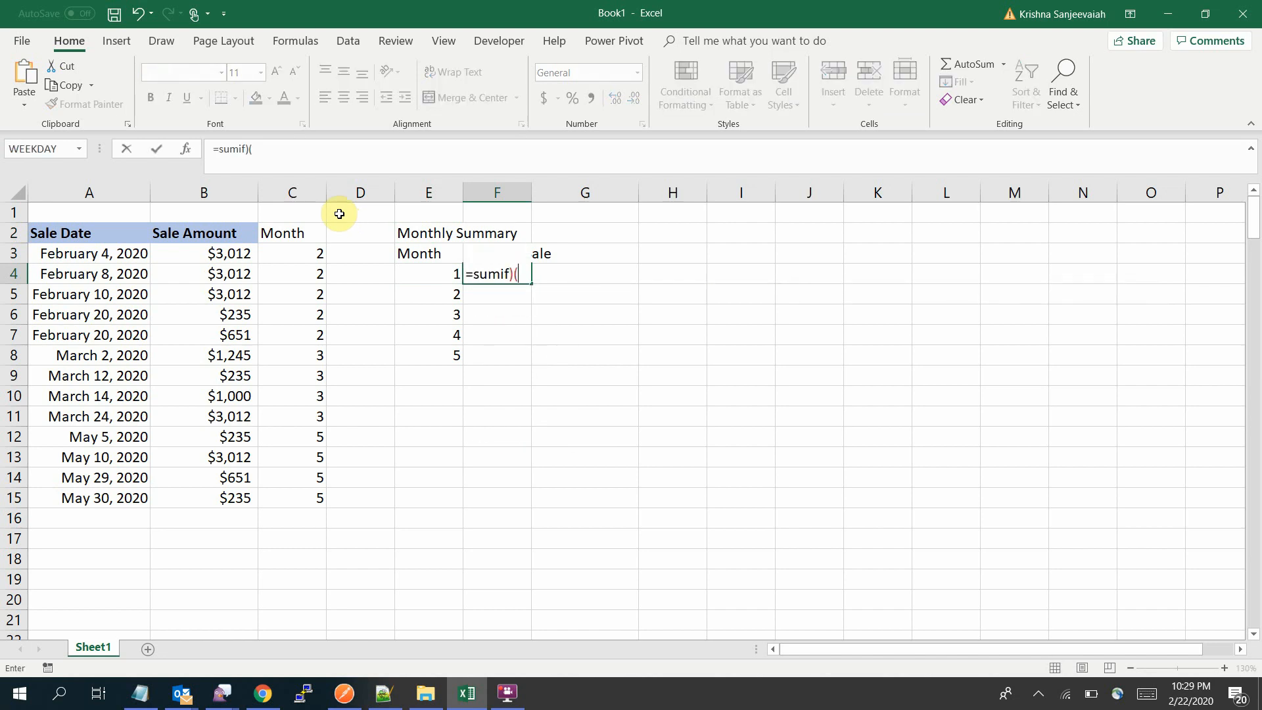
pyautogui.press('BackSpace')
pyautogui.press('BackSpace')
pyautogui.write('(')
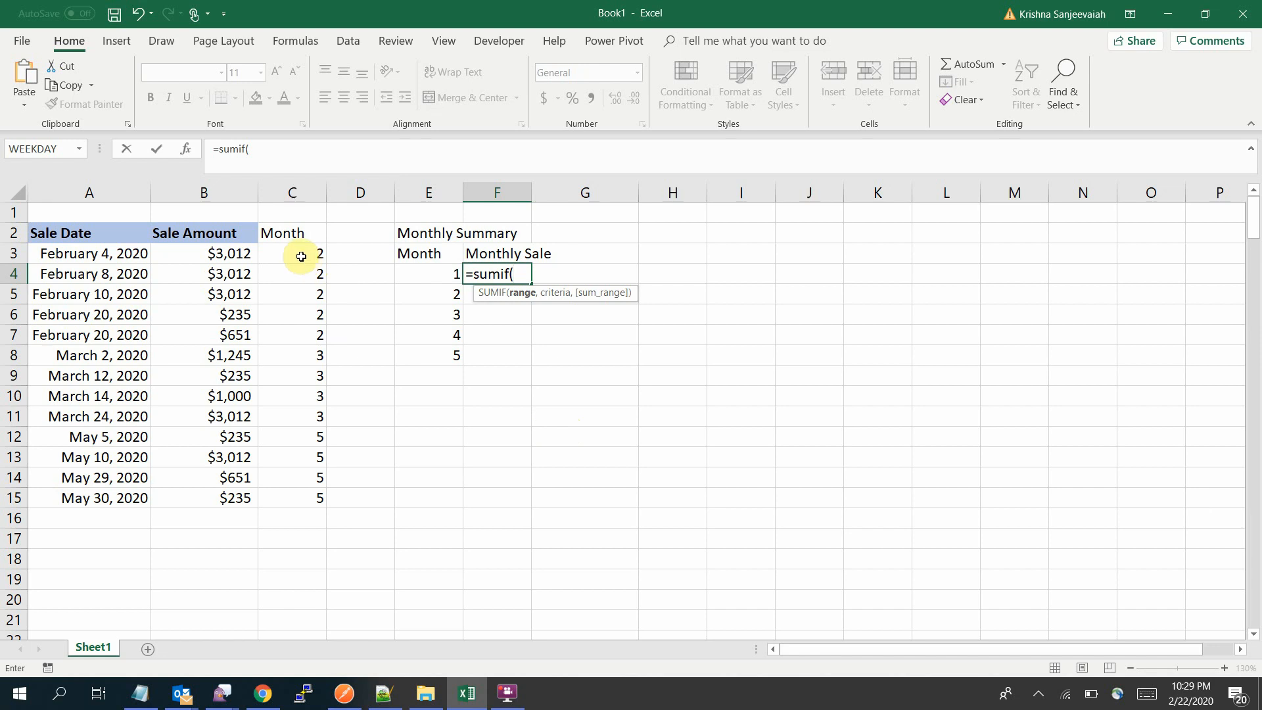
pyautogui.moveTo(292, 256); pyautogui.dragTo(291, 493)
pyautogui.write(',')
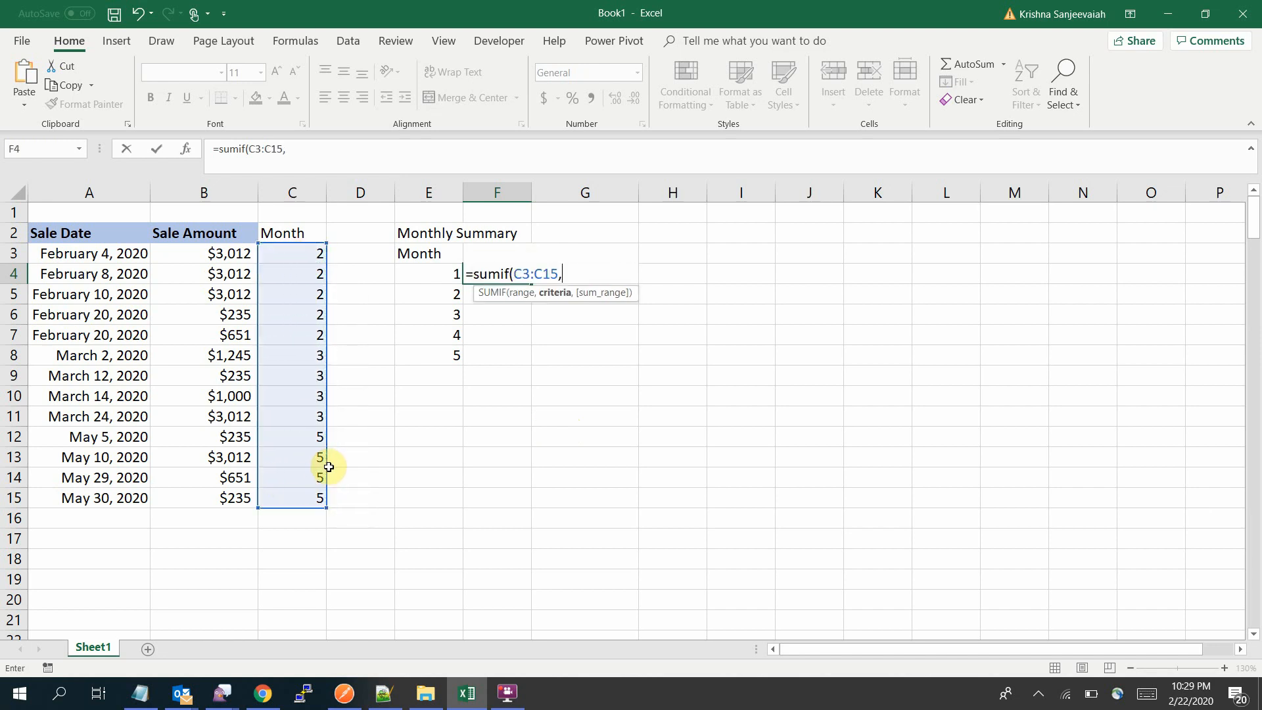
pyautogui.click(447, 272)
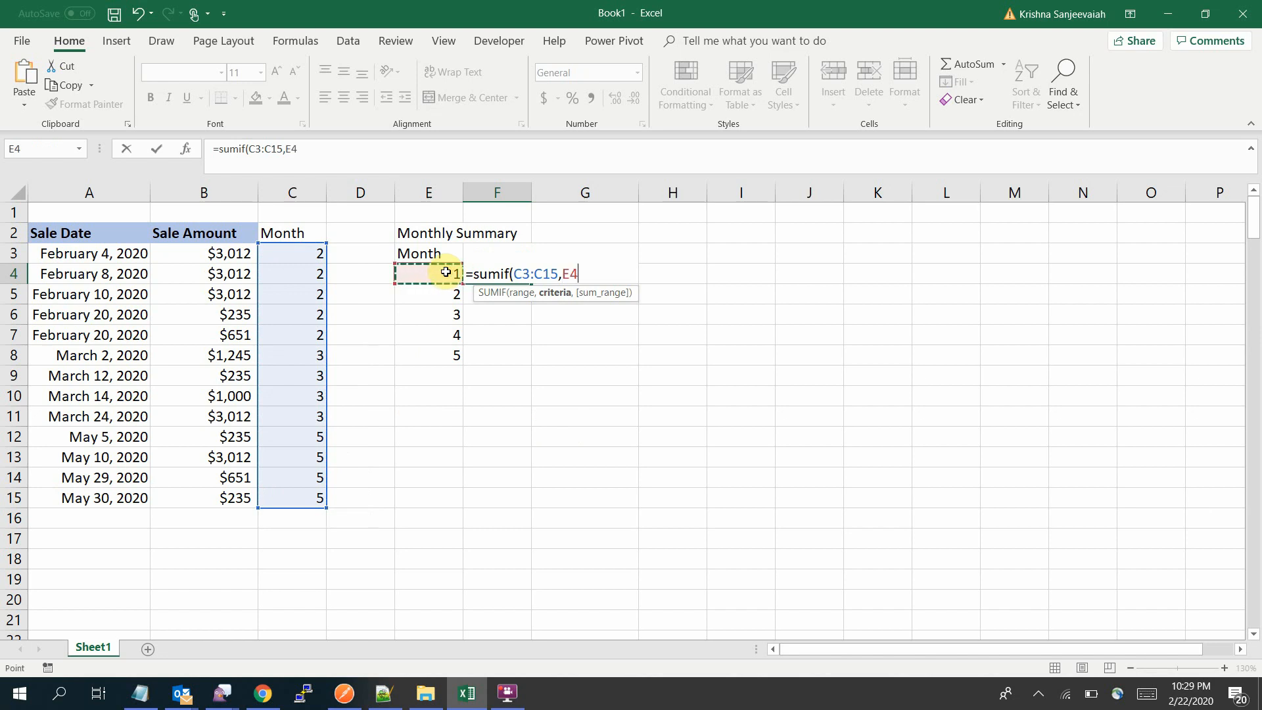
pyautogui.write(',')
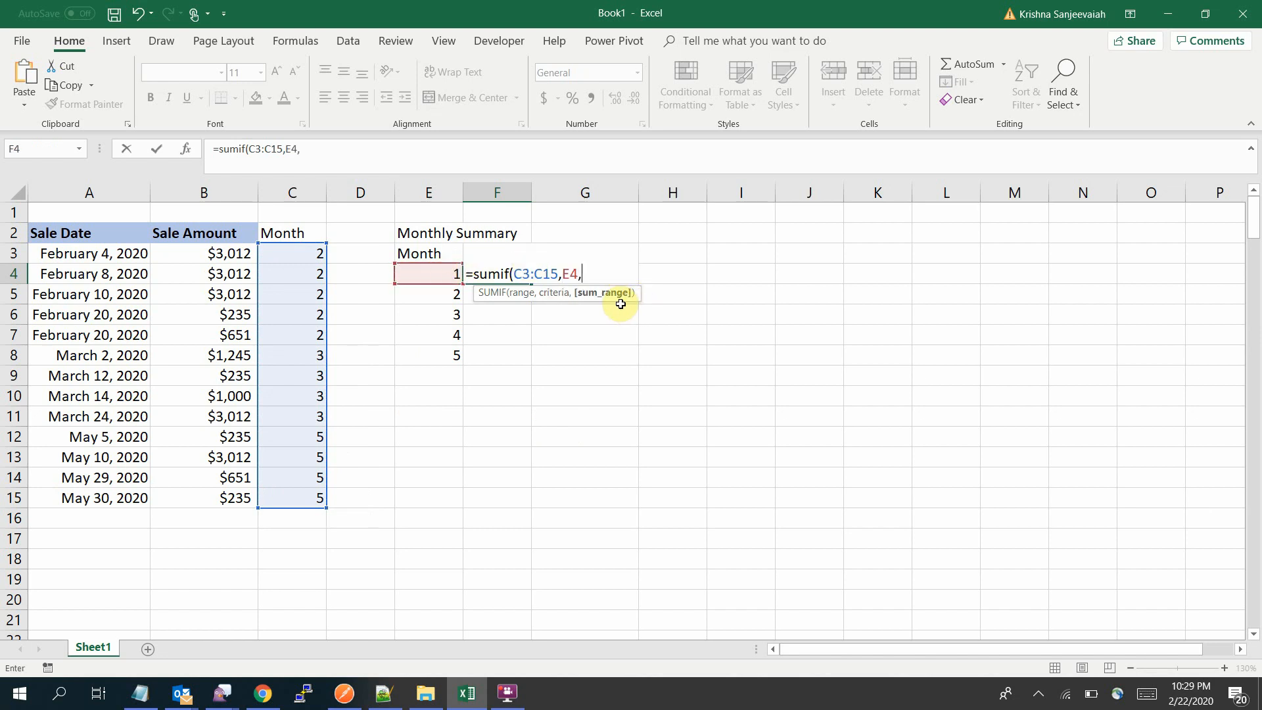
pyautogui.moveTo(217, 251); pyautogui.dragTo(217, 505)
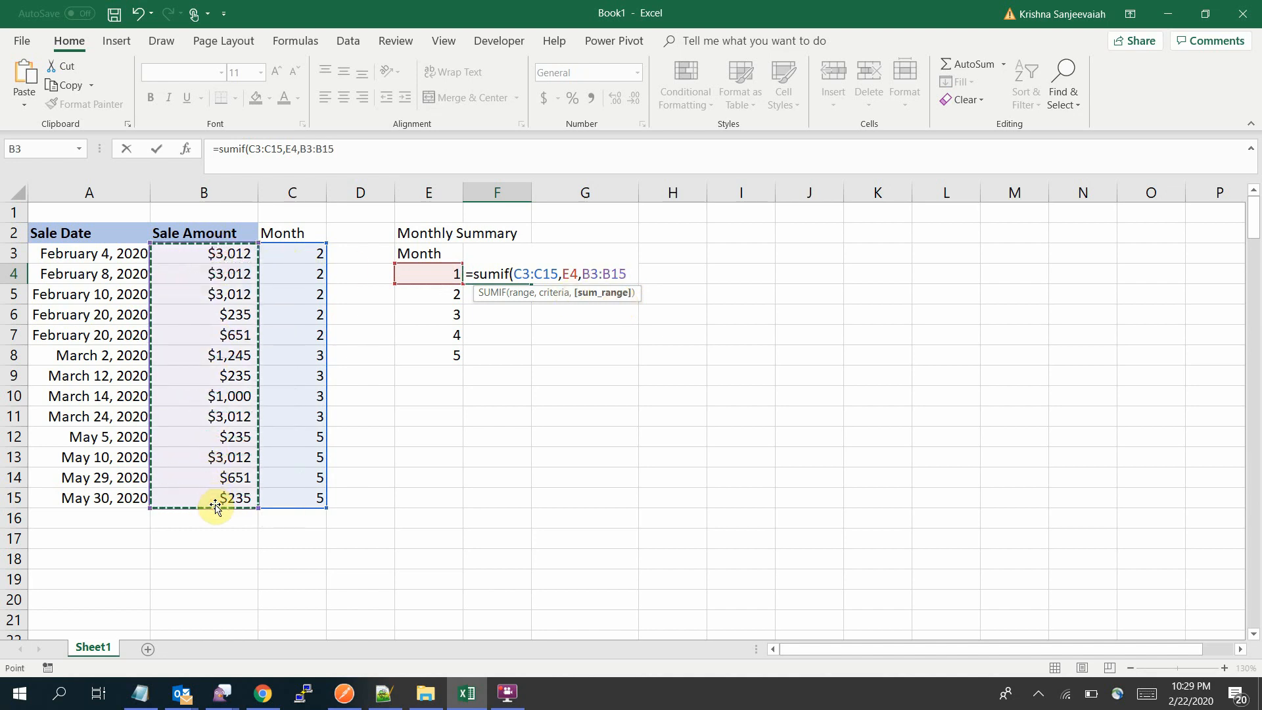
pyautogui.write(')')
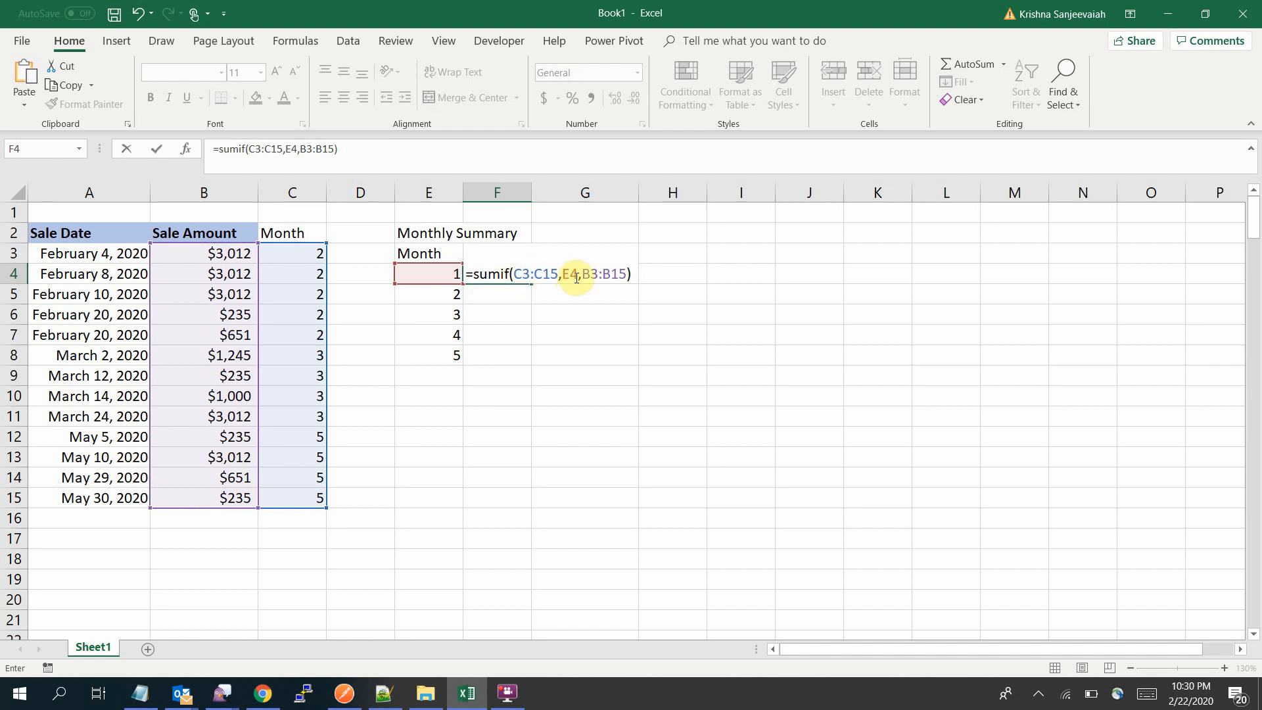
# Make the ranges absolute as $C$3:$C$15 and $B$3:$B$15 in the F4 formula and fill it down to F8.
pyautogui.click(521, 273)
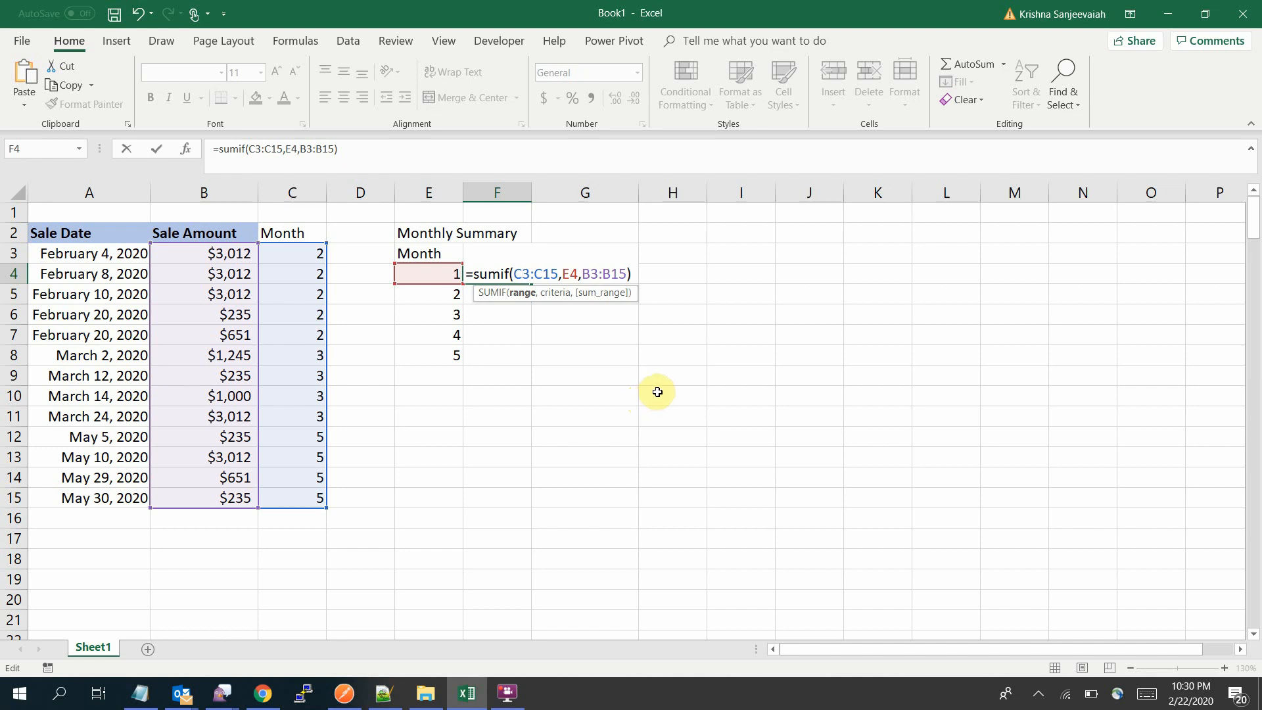
pyautogui.press('F4')
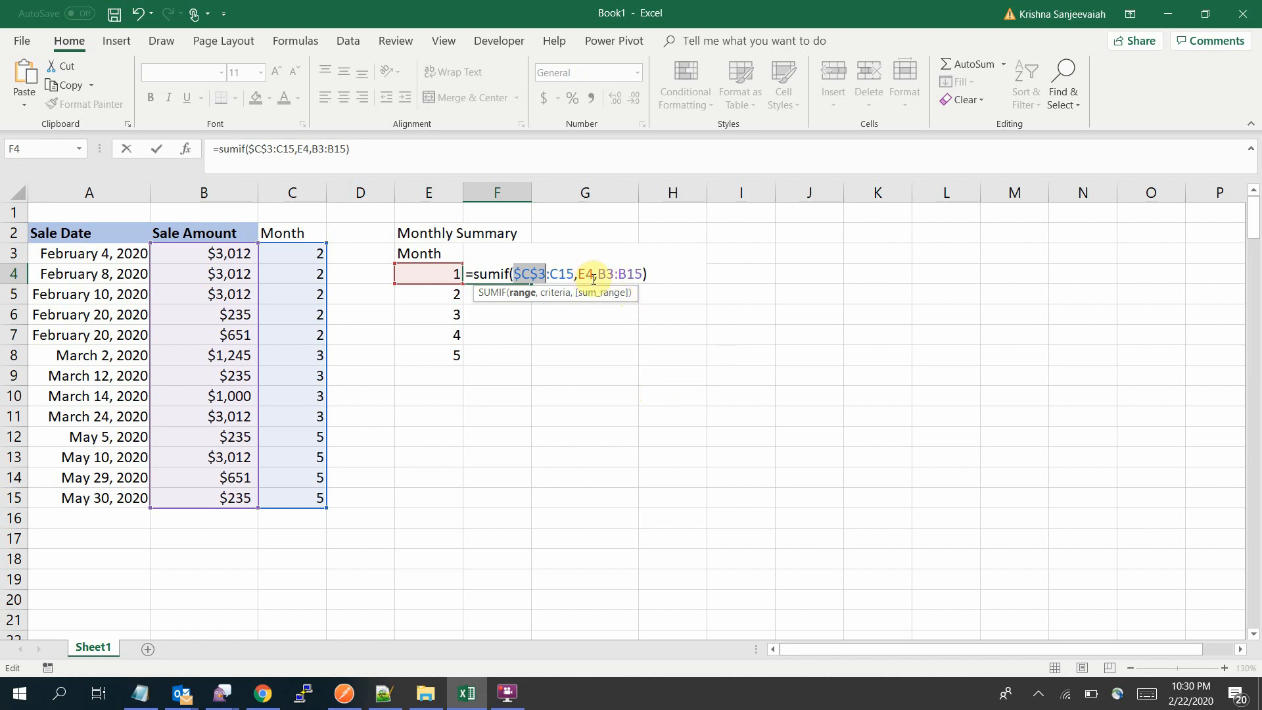
pyautogui.click(557, 273)
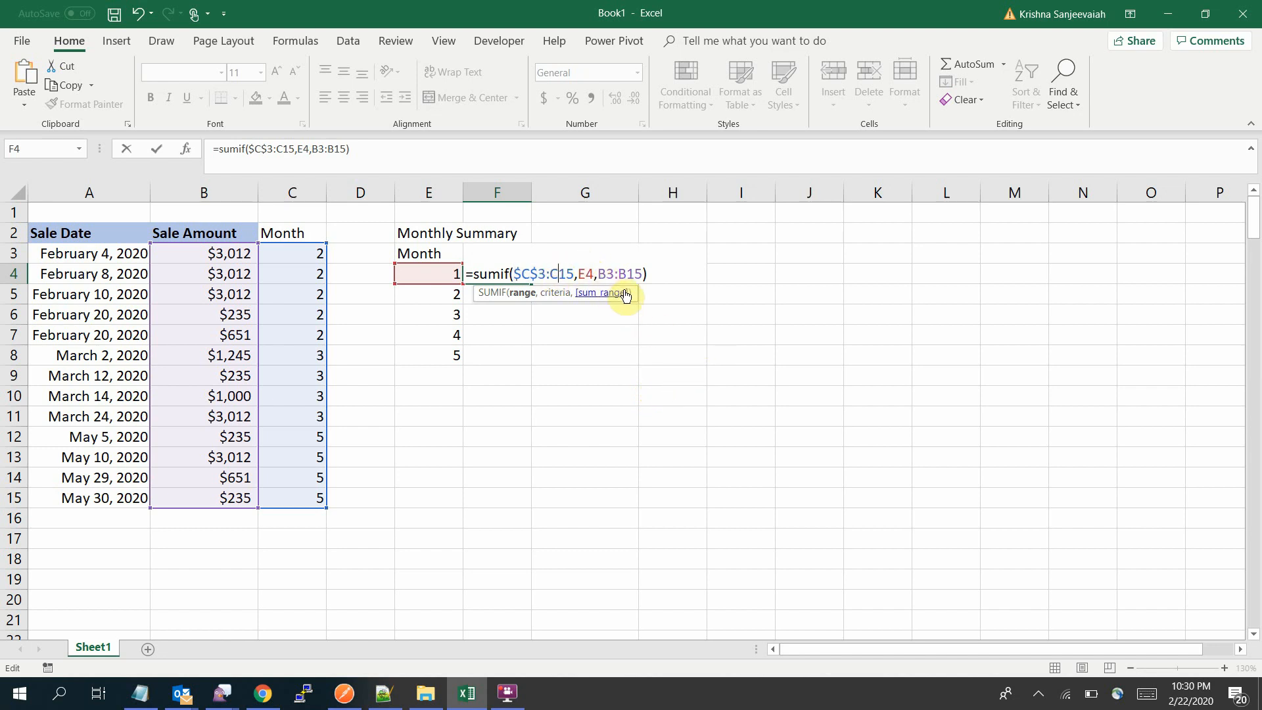
pyautogui.press('F4')
pyautogui.click(648, 275)
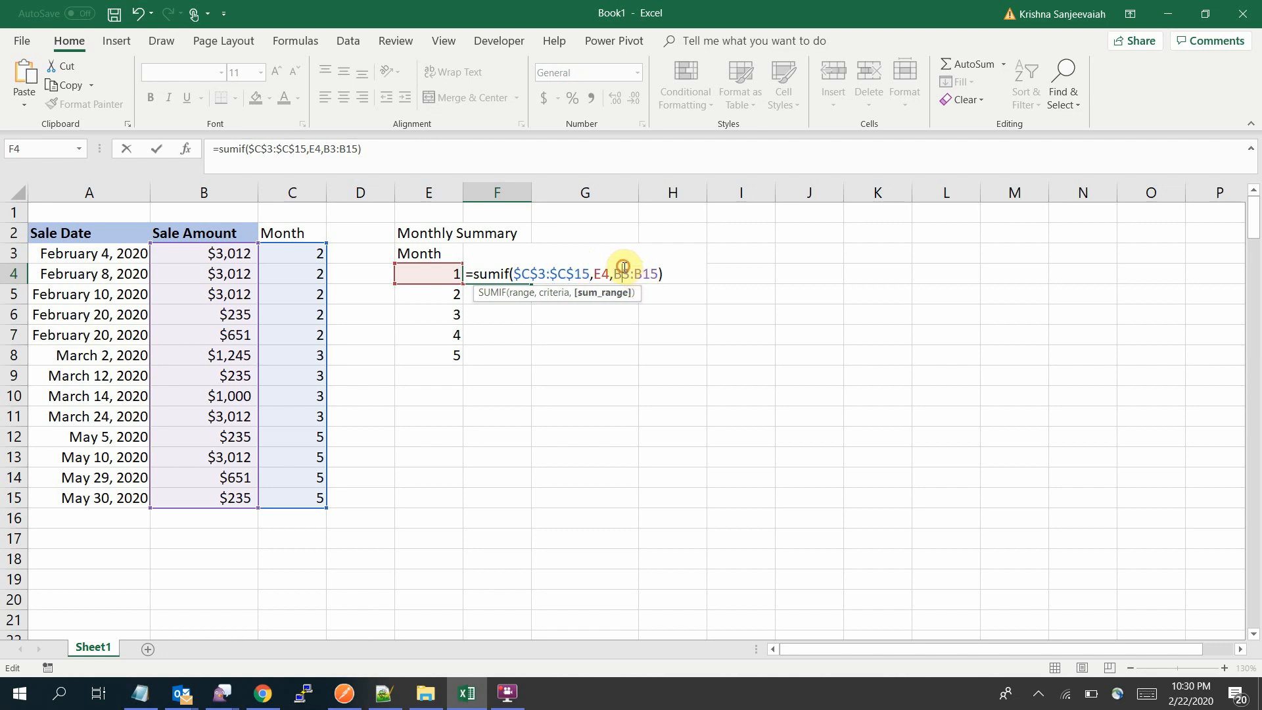
pyautogui.press('F4')
pyautogui.click(659, 275)
pyautogui.press('F4')
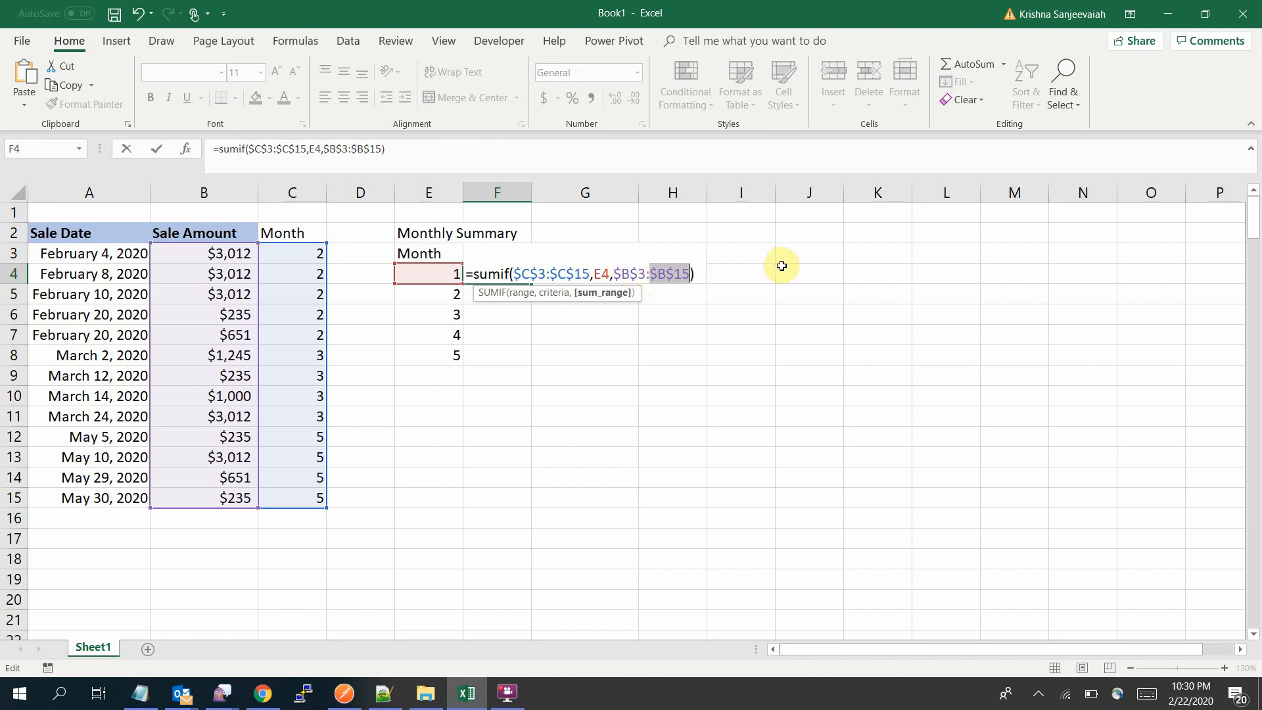
pyautogui.hotkey('ctrl', 'Return')
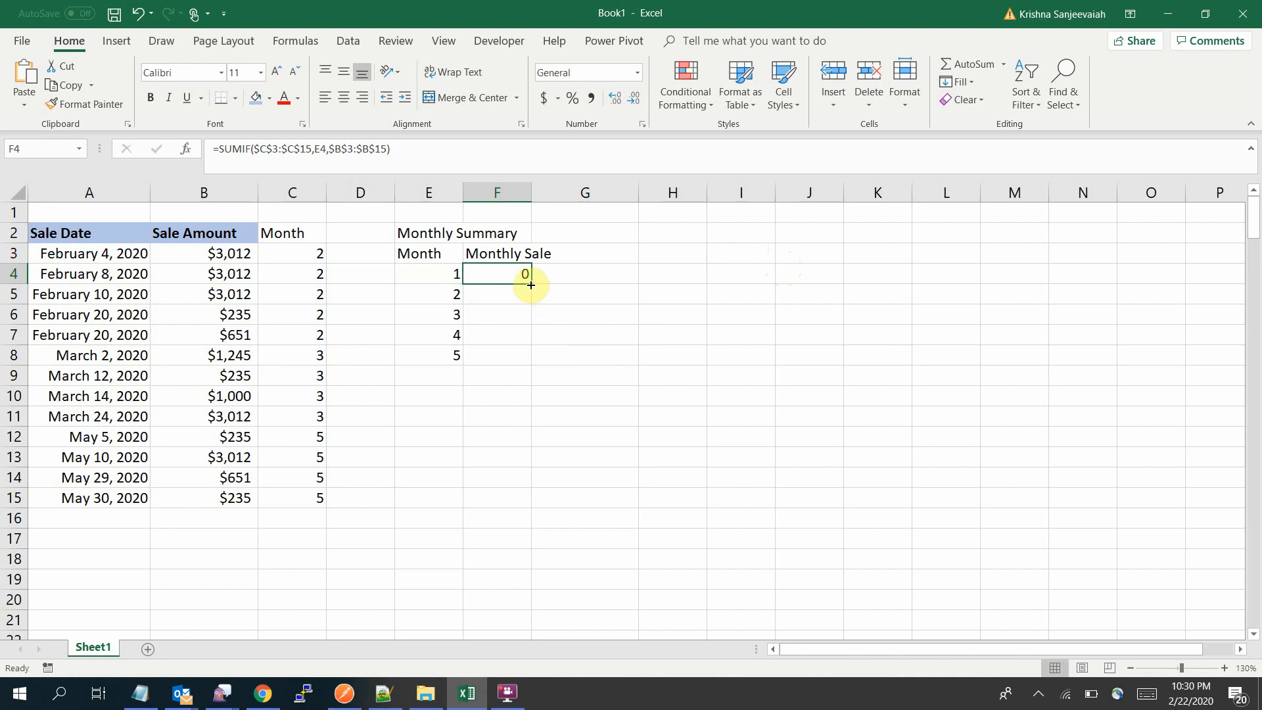
pyautogui.moveTo(531, 283); pyautogui.dragTo(522, 366)
pyautogui.click(506, 299)
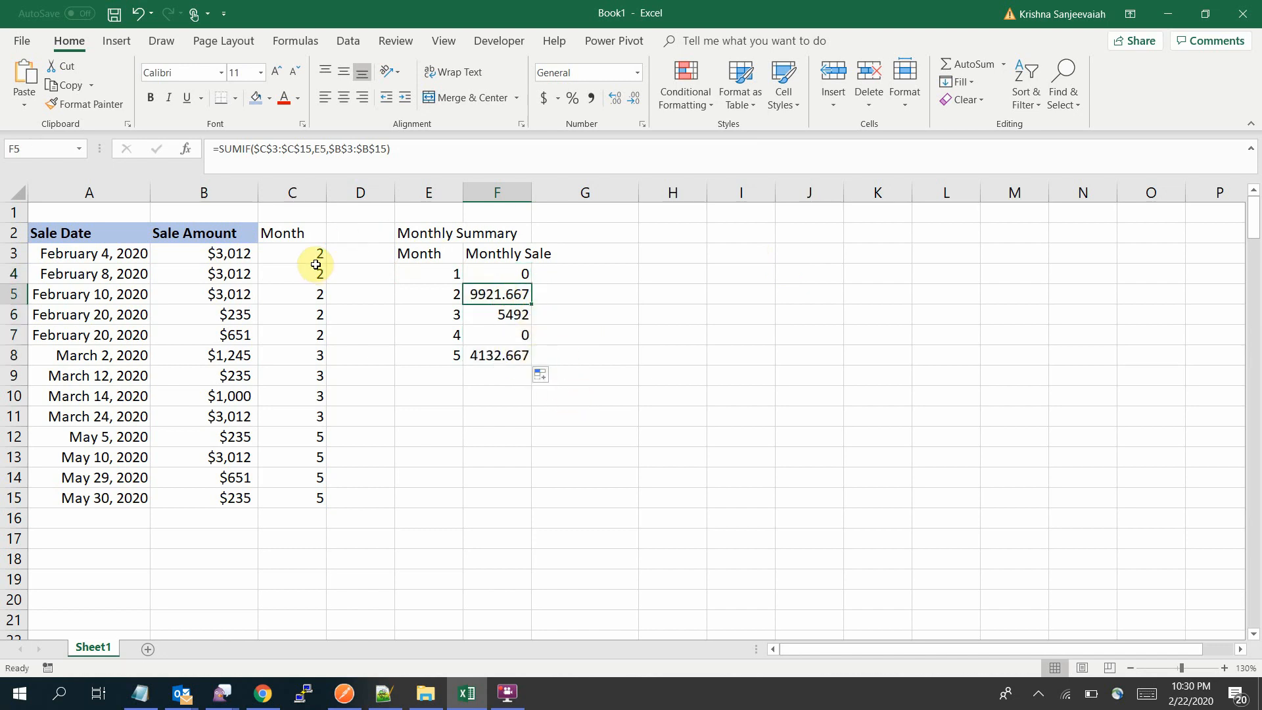
# Copy the currency format of B4 onto the monthly totals in F4:F8 and widen column F to fit its header.
pyautogui.click(233, 273)
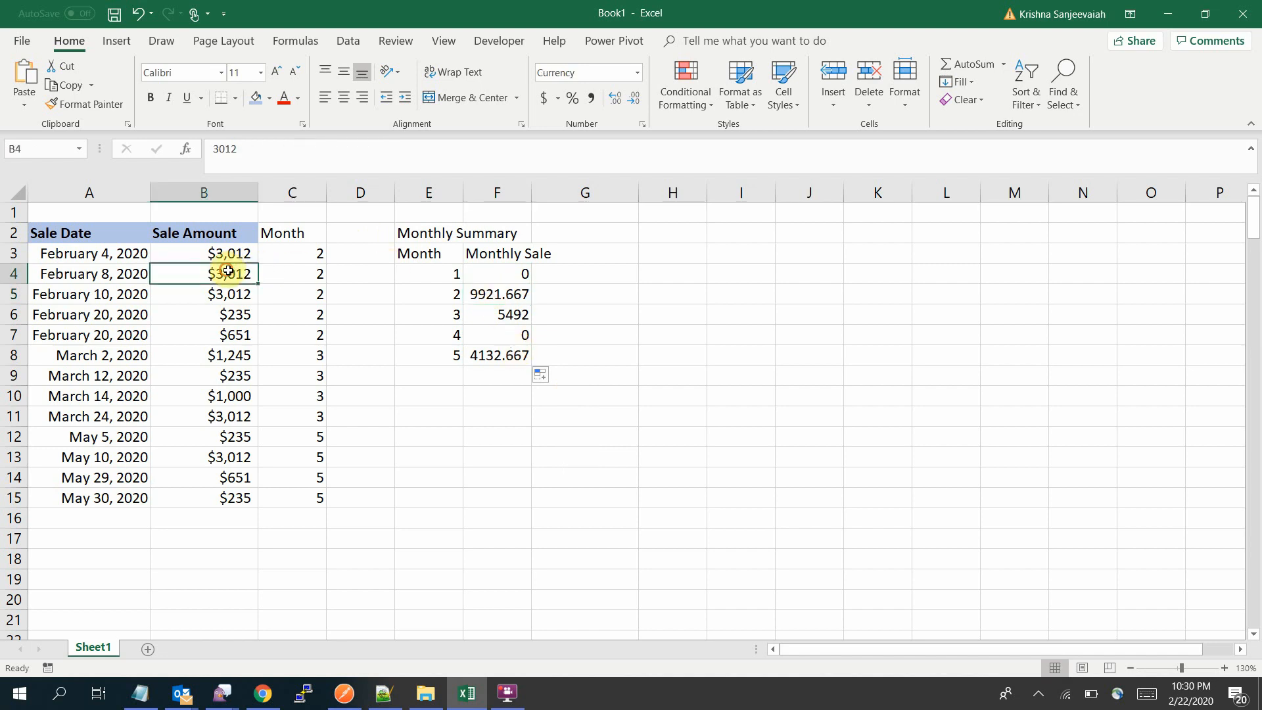
pyautogui.click(105, 102)
pyautogui.moveTo(511, 313); pyautogui.dragTo(512, 350)
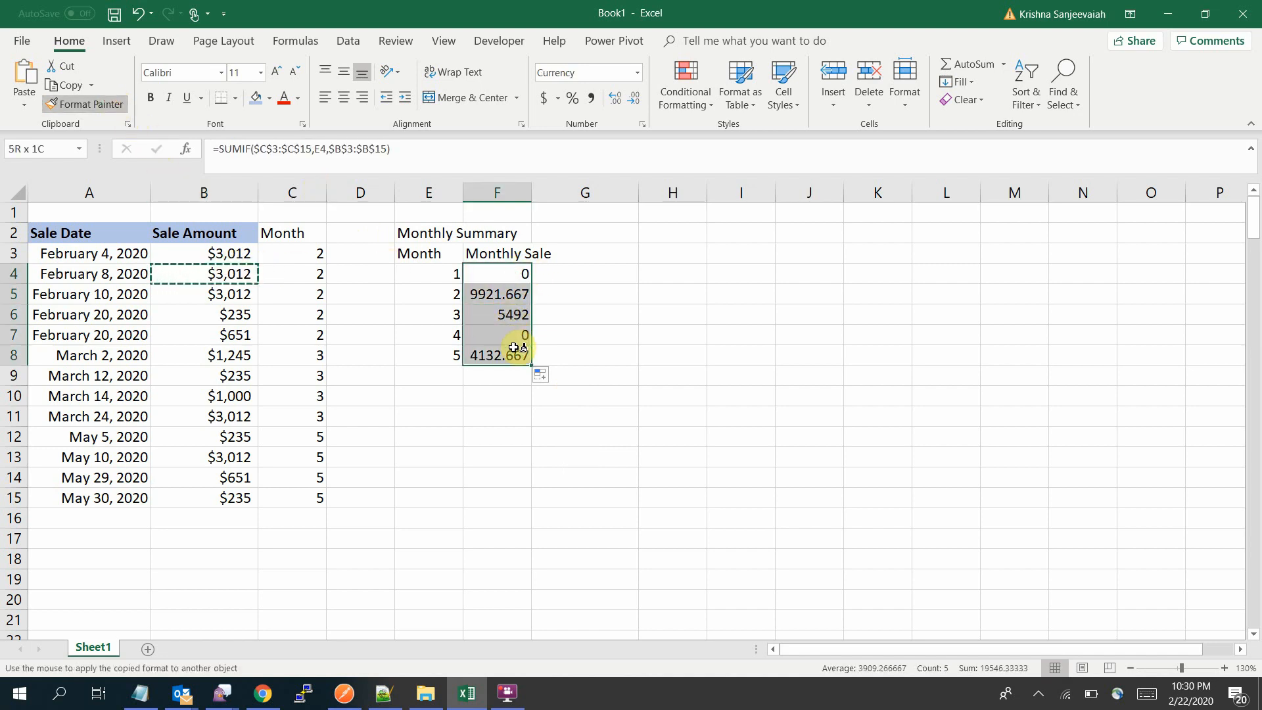
pyautogui.moveTo(536, 193); pyautogui.dragTo(572, 194)
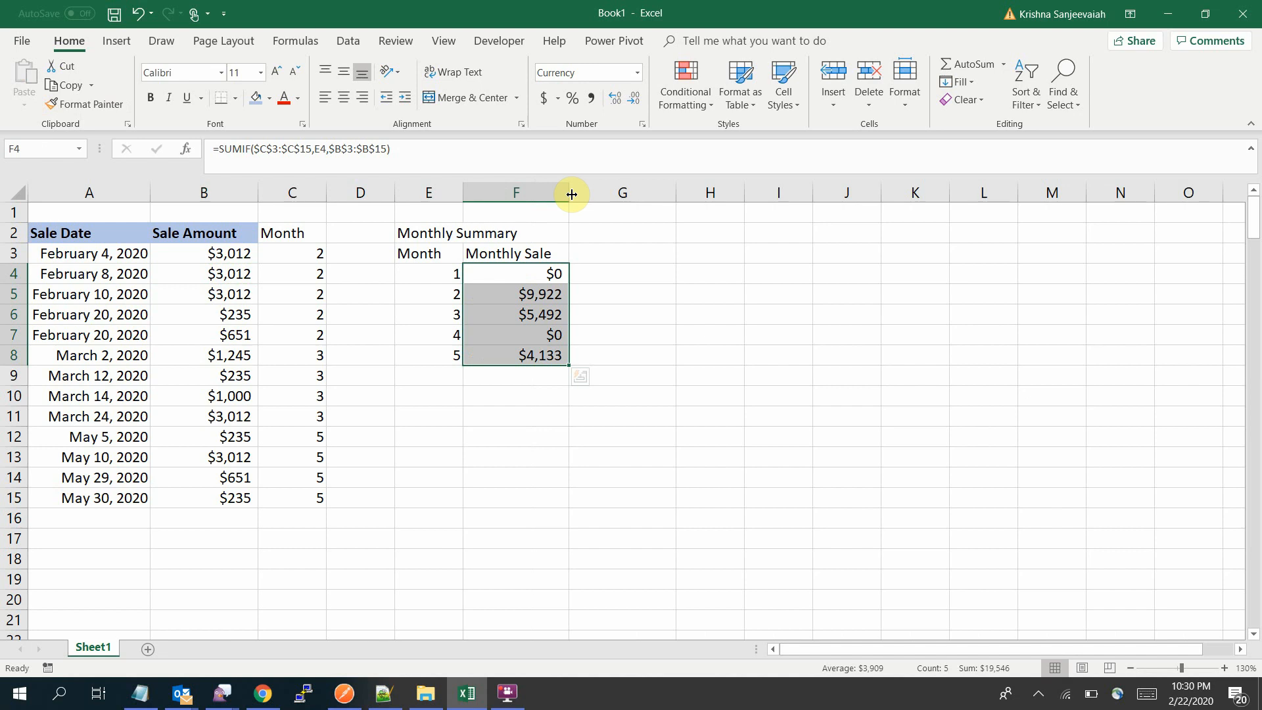
pyautogui.click(493, 417)
pyautogui.click(438, 276)
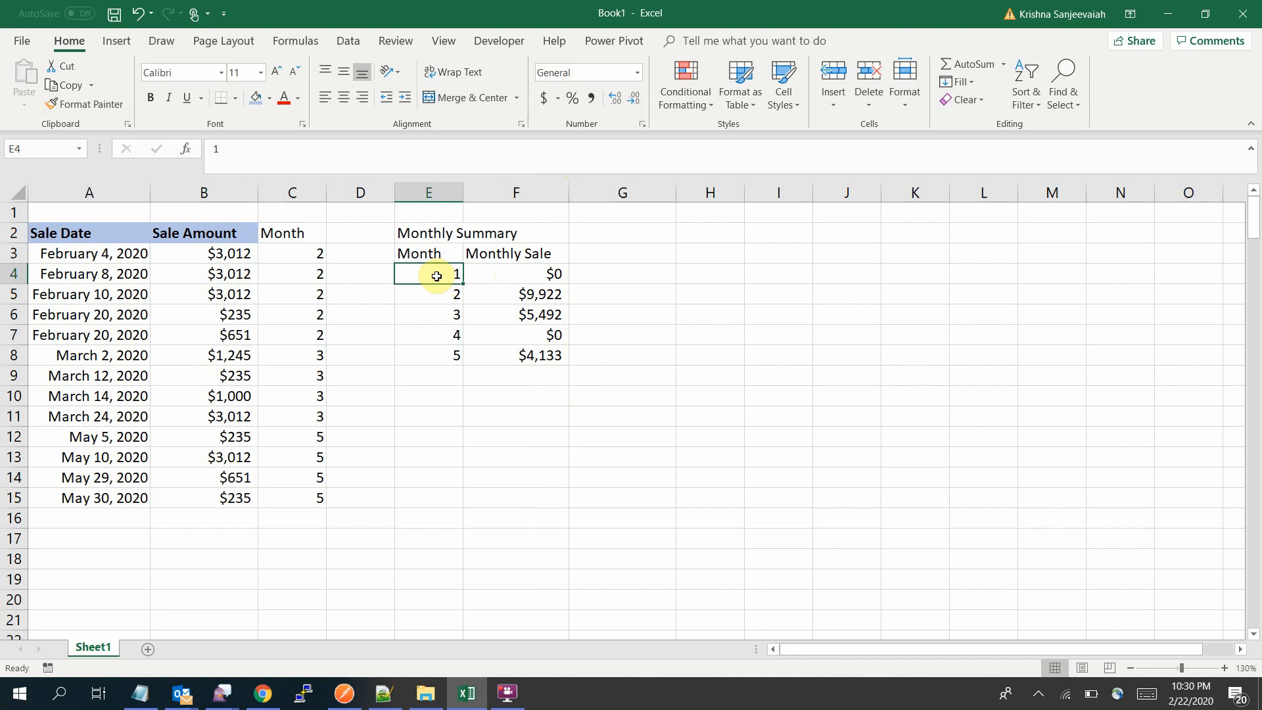
pyautogui.click(438, 336)
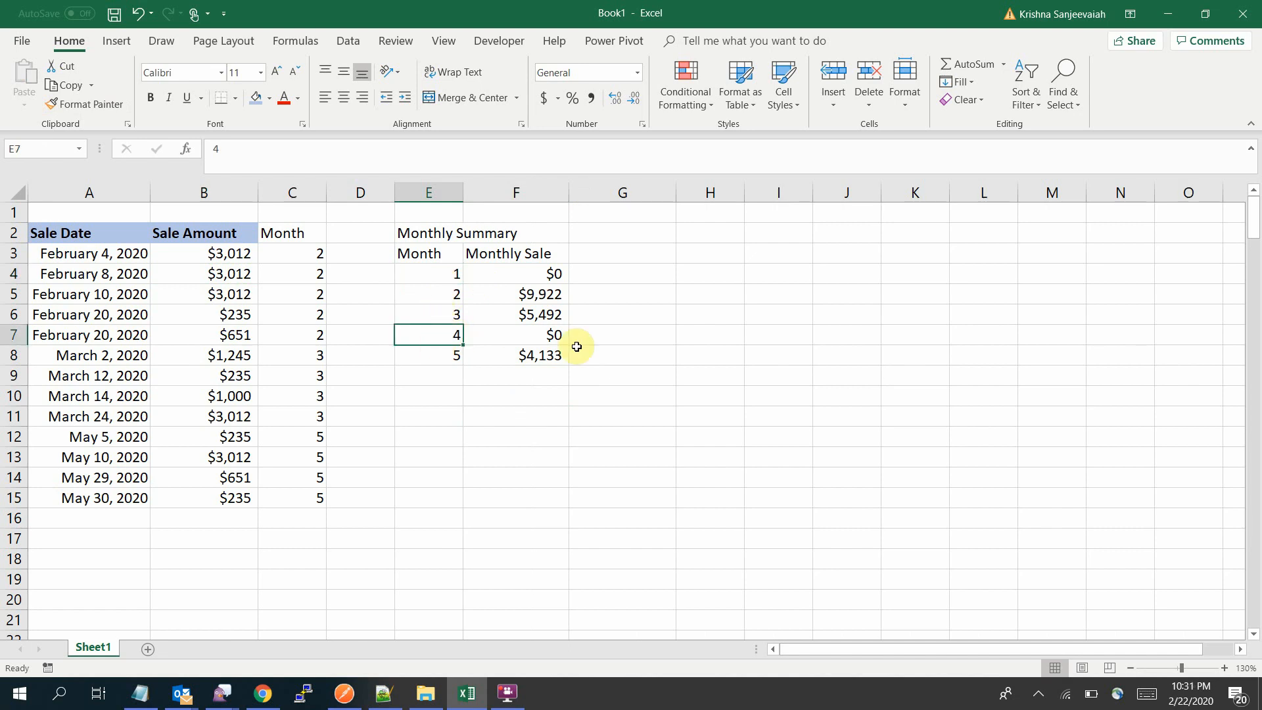
pyautogui.click(549, 355)
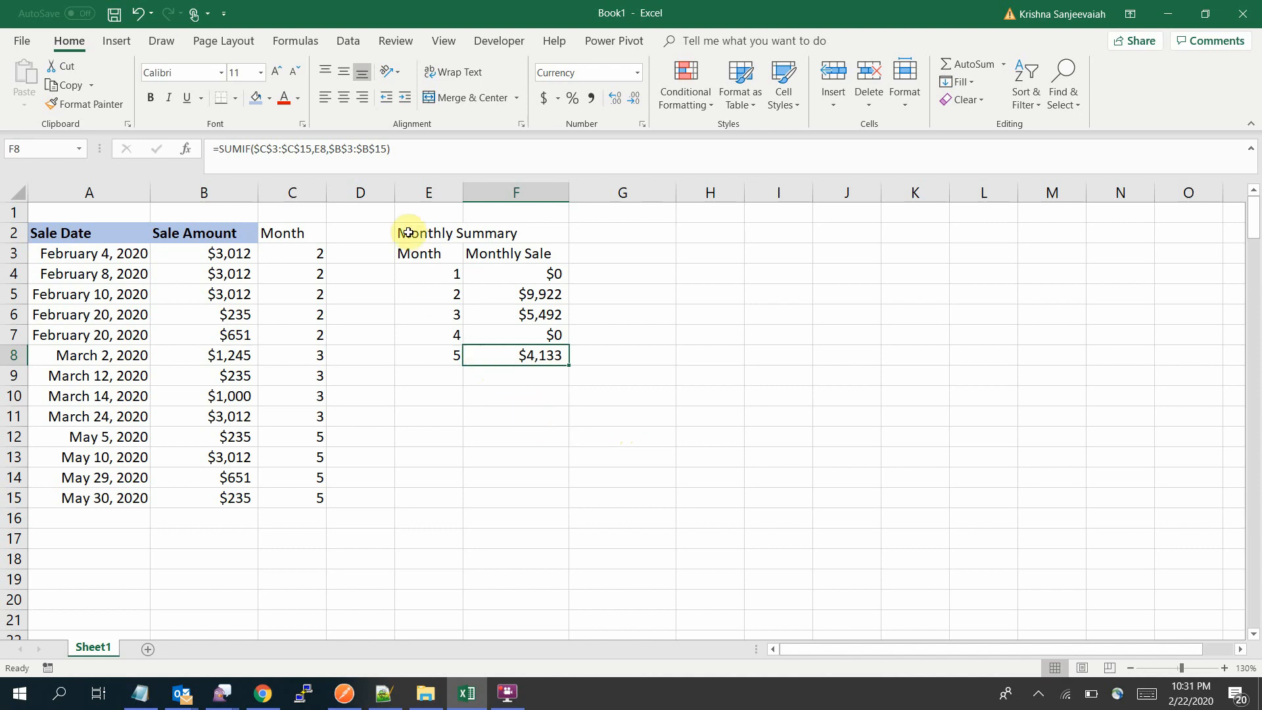
# Switch to Notepad, highlight the line "Group by month using Subtotal method", and return to the Excel workbook.
pyautogui.click(128, 692)
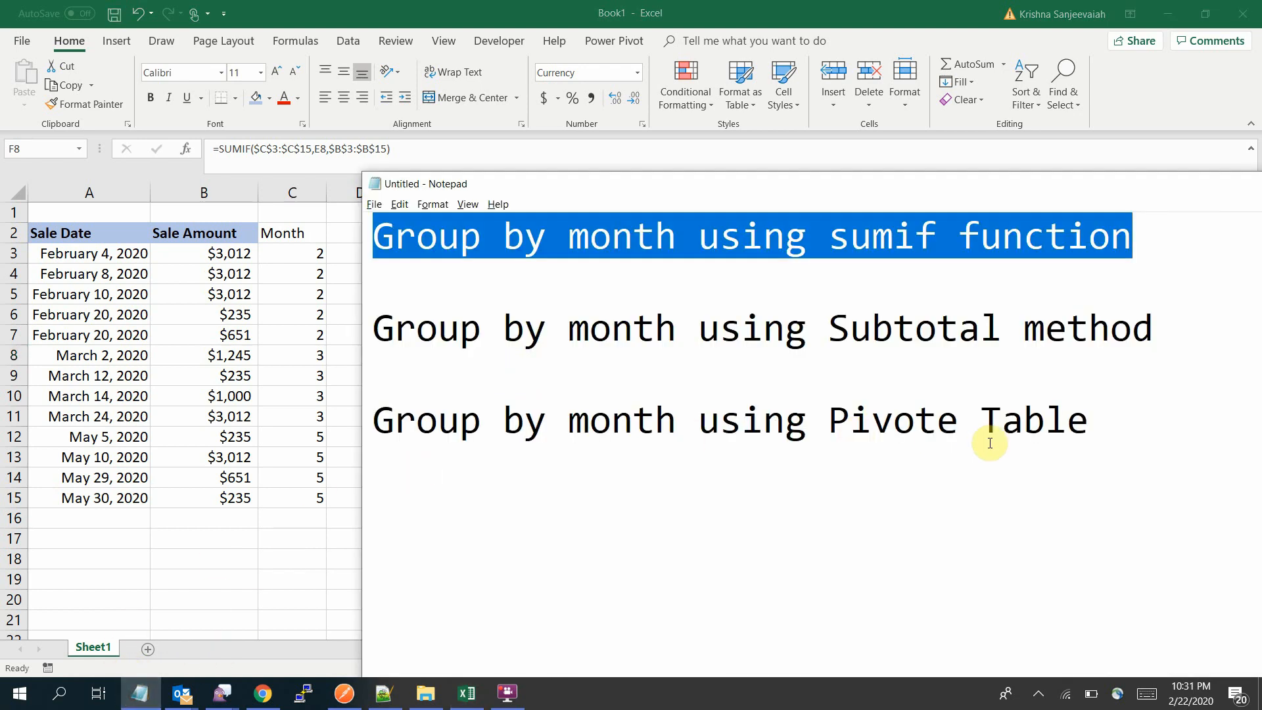
pyautogui.moveTo(1173, 329); pyautogui.dragTo(375, 329)
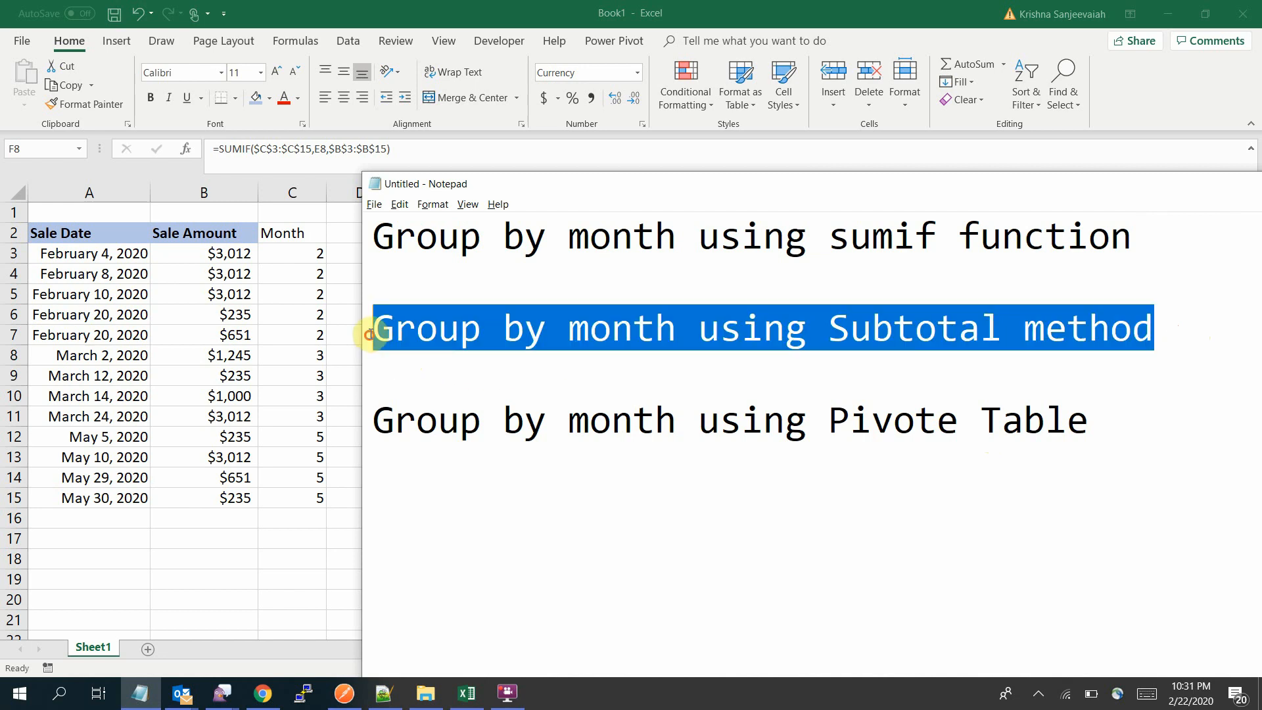
pyautogui.click(621, 500)
pyautogui.hotkey('alt', 'Tab')
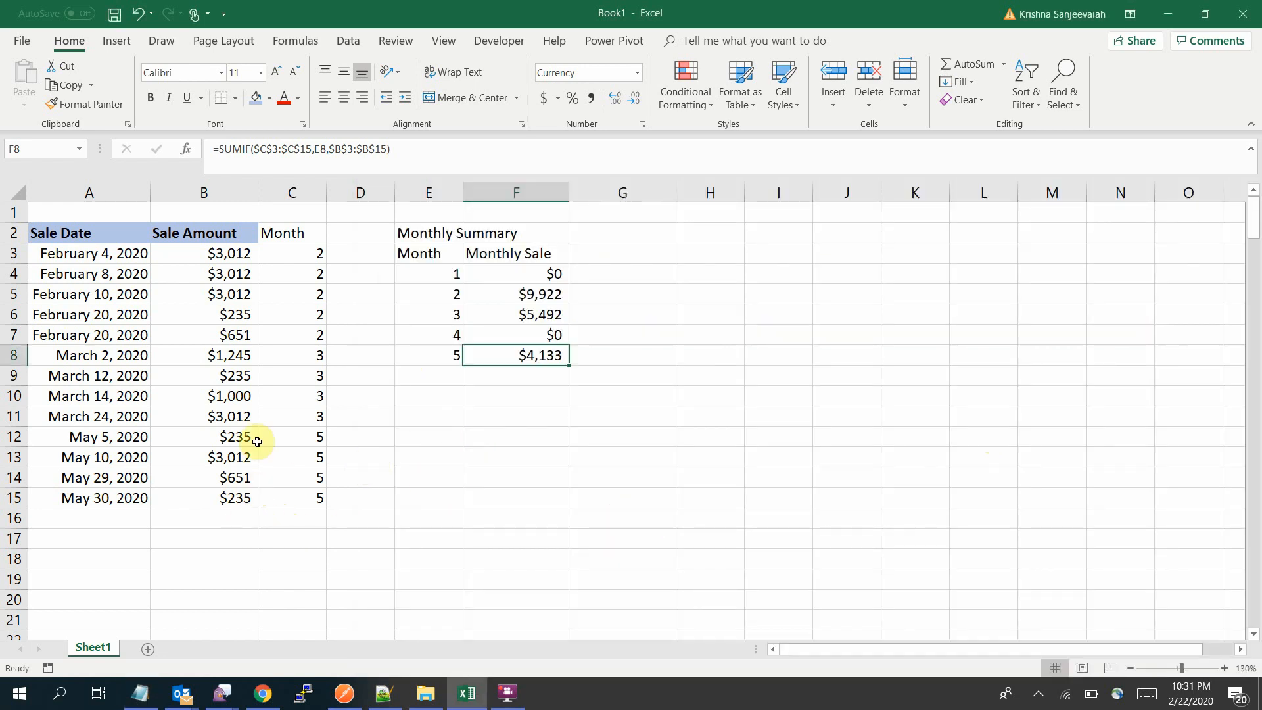
# Copy the Sale Date and Sale Amount data in A2:B15 into a new sheet, starting at A1.
pyautogui.click(241, 497)
pyautogui.moveTo(241, 469); pyautogui.dragTo(39, 231)
pyautogui.hotkey('ctrl', 'c')
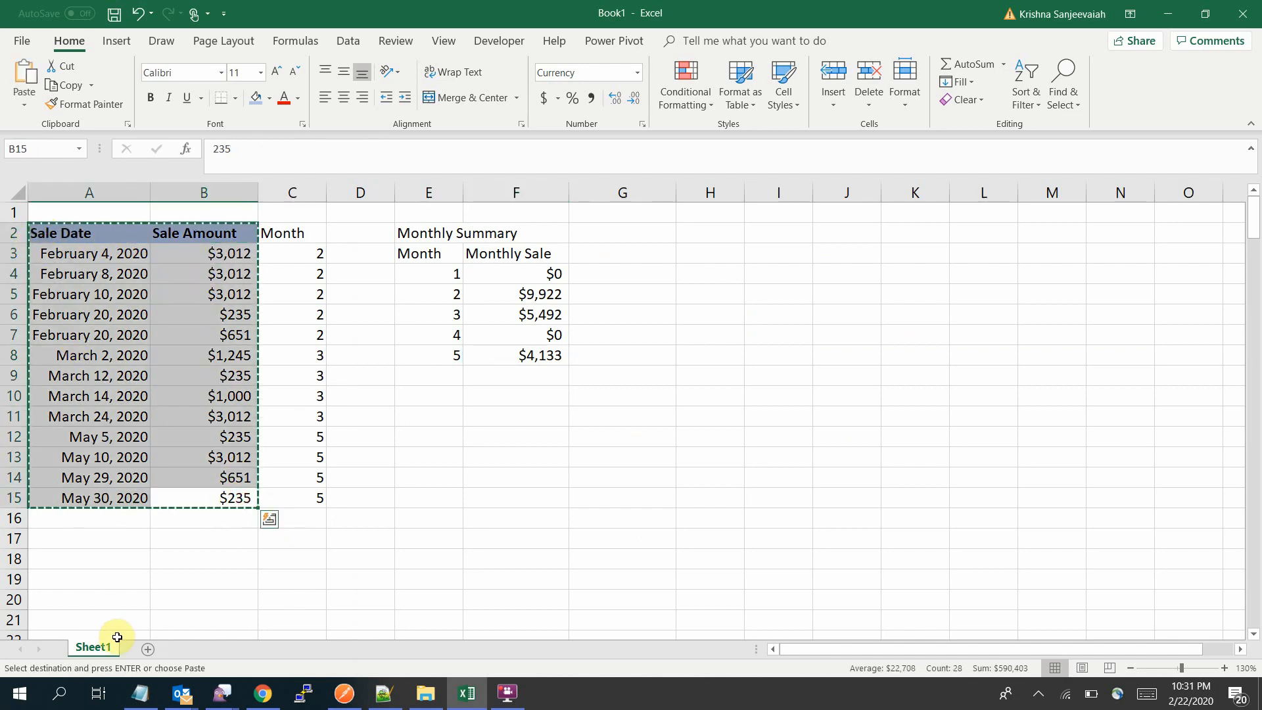
pyautogui.click(149, 649)
pyautogui.hotkey('ctrl', 'v')
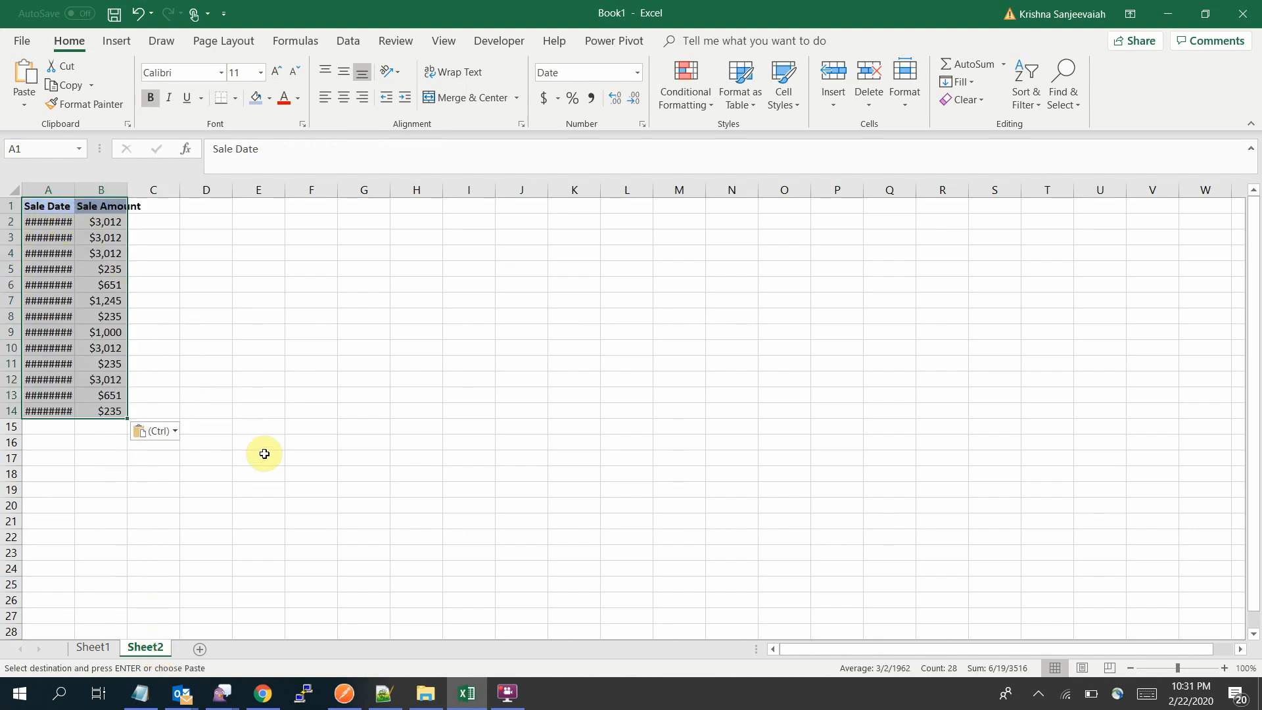
# Widen columns A and B of Sheet2 so the full dates and the Sale Amount header fit.
pyautogui.keyDown('ctrl'); pyautogui.scroll(4, 276, 465); pyautogui.keyUp('ctrl')
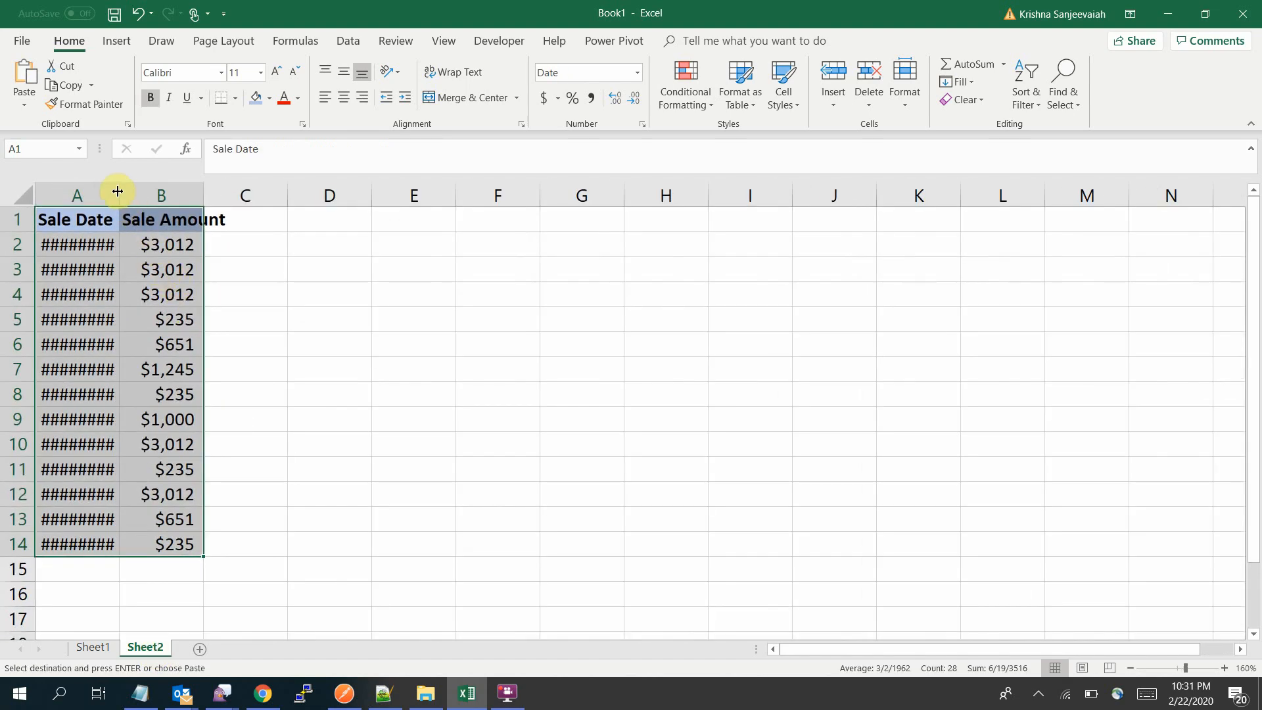
pyautogui.doubleClick(117, 195)
pyautogui.click(466, 321)
pyautogui.moveTo(269, 195); pyautogui.dragTo(356, 192)
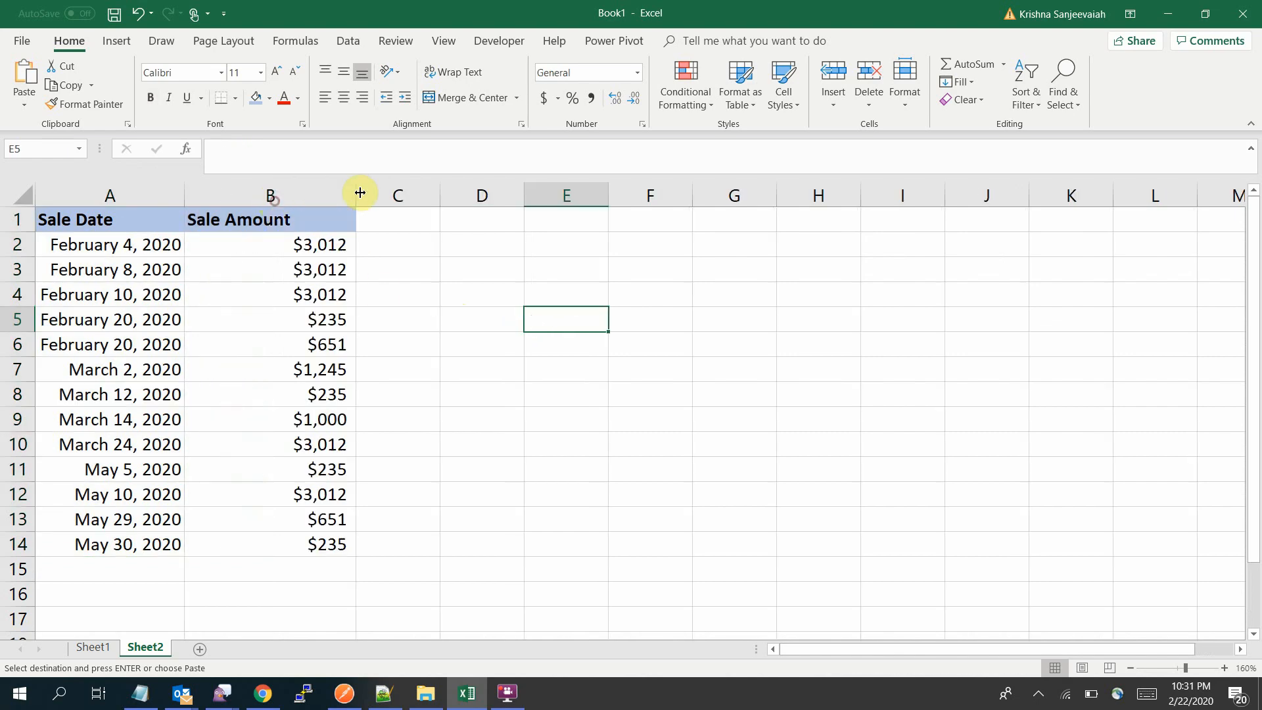
pyautogui.moveTo(186, 195); pyautogui.dragTo(220, 197)
# Add a Month header in C1 of Sheet2 beside the Sale Amount column.
pyautogui.click(434, 426)
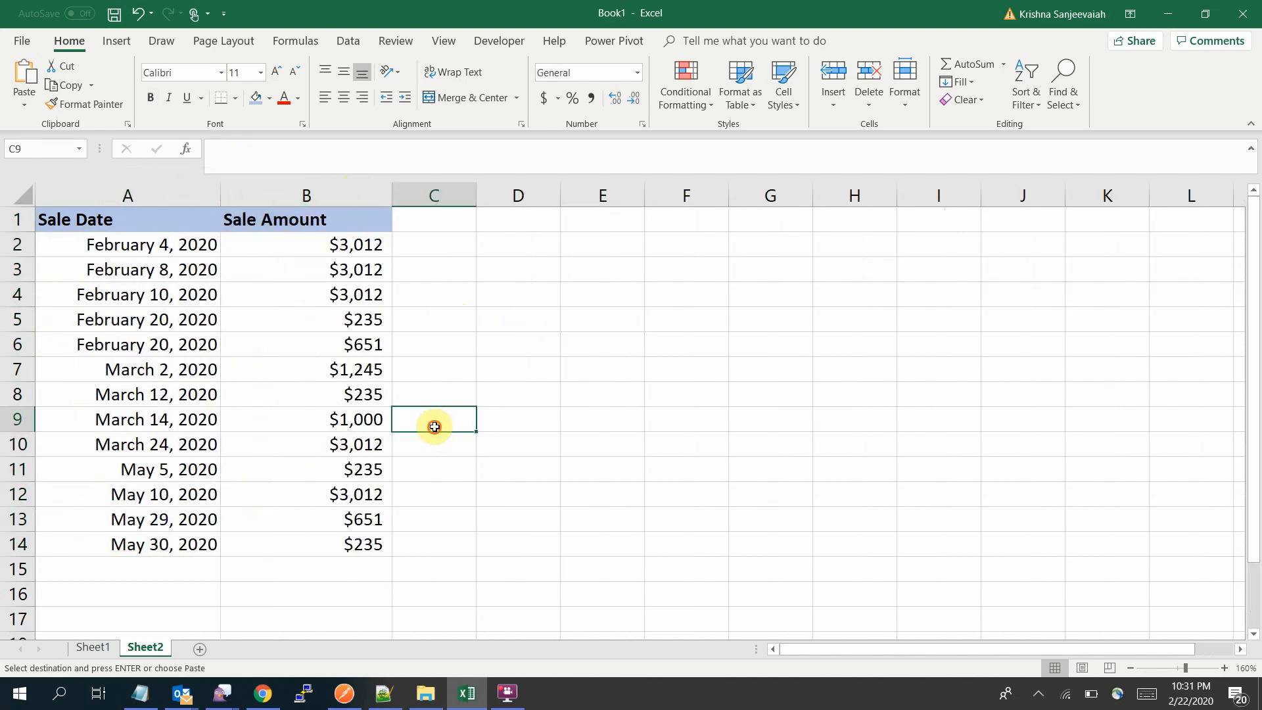
pyautogui.hotkey('ctrl', 'Up')
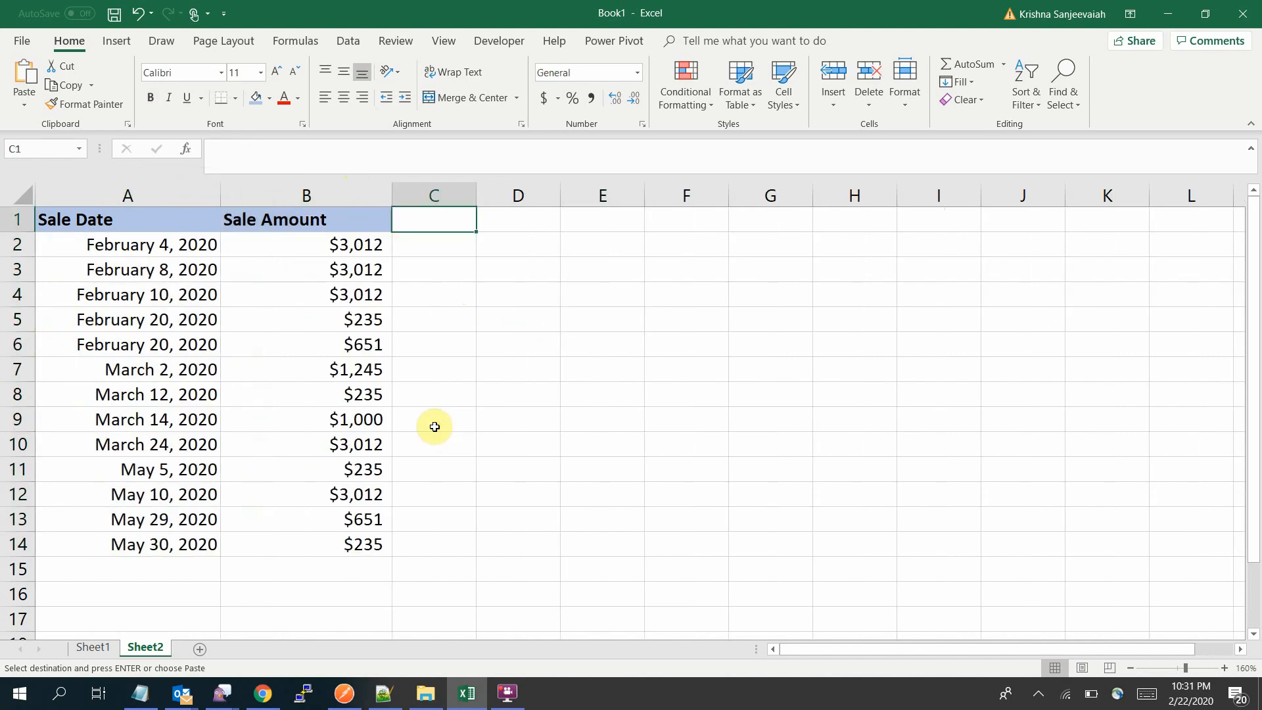
pyautogui.write('Month')
pyautogui.press('Return')
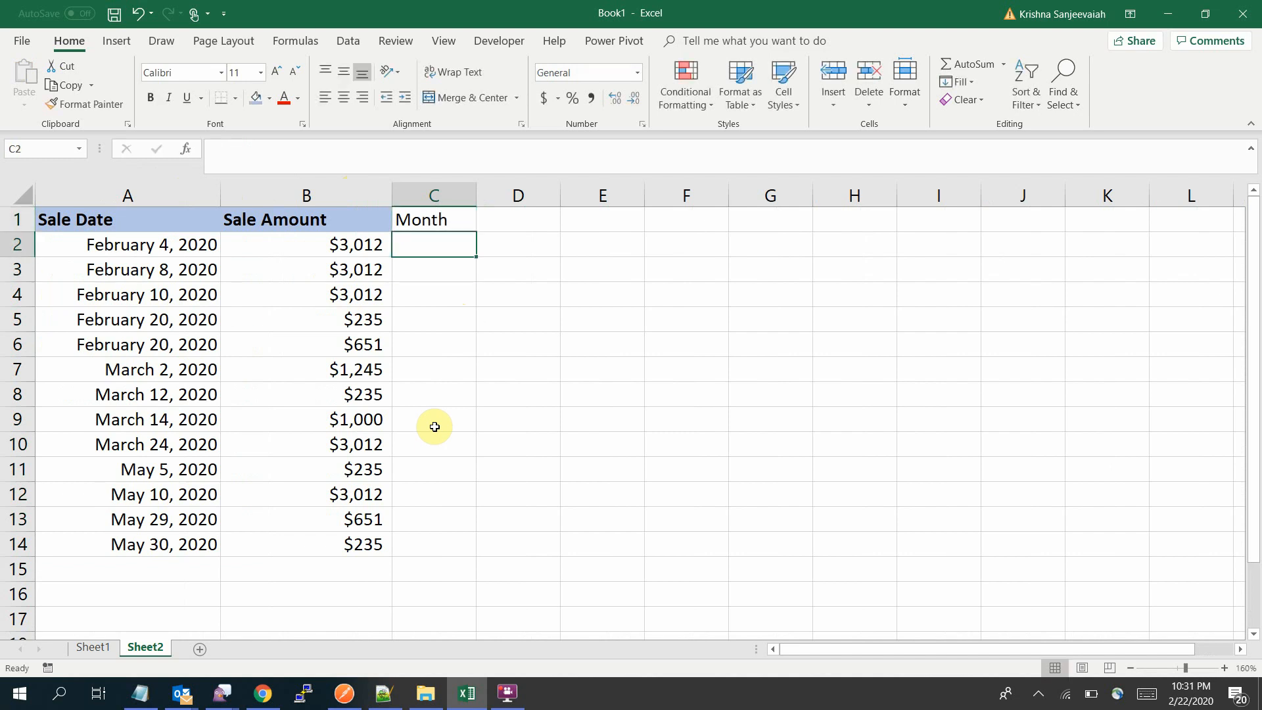
# Enter =MONTH(A2) in C2 of Sheet2 and fill the formula down to C14.
pyautogui.write('=month(')
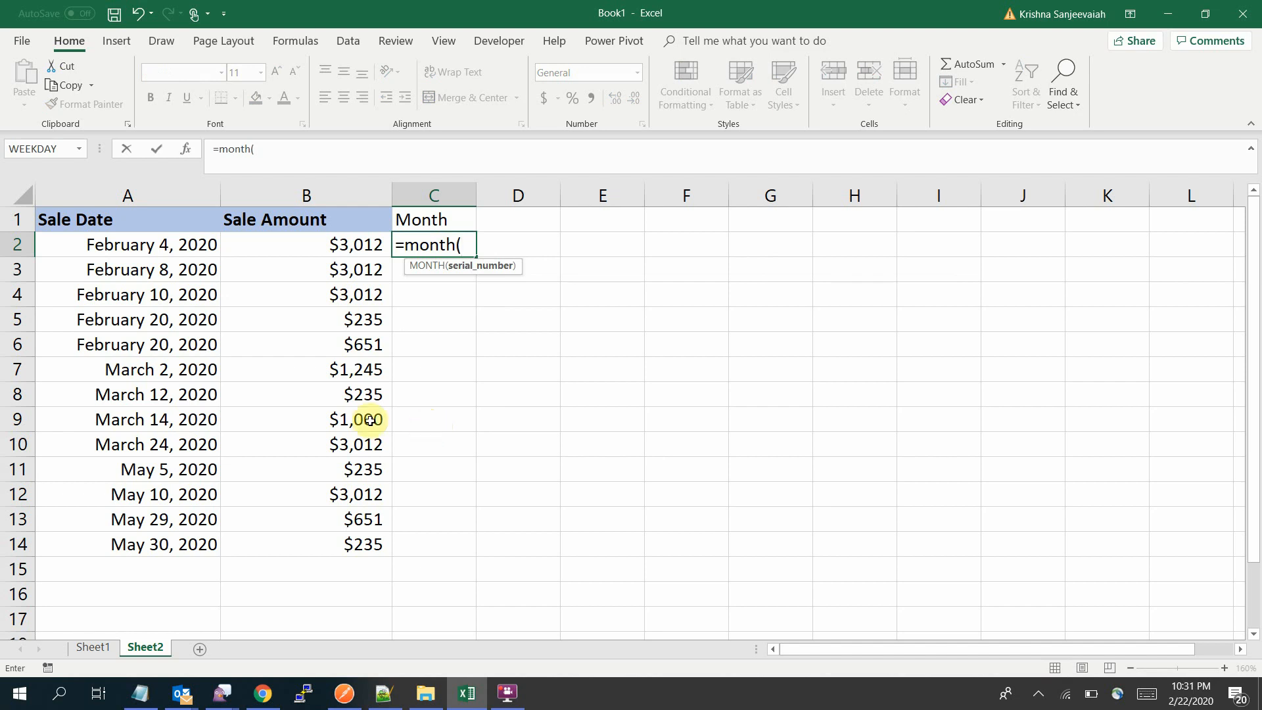
pyautogui.click(163, 245)
pyautogui.press('Return')
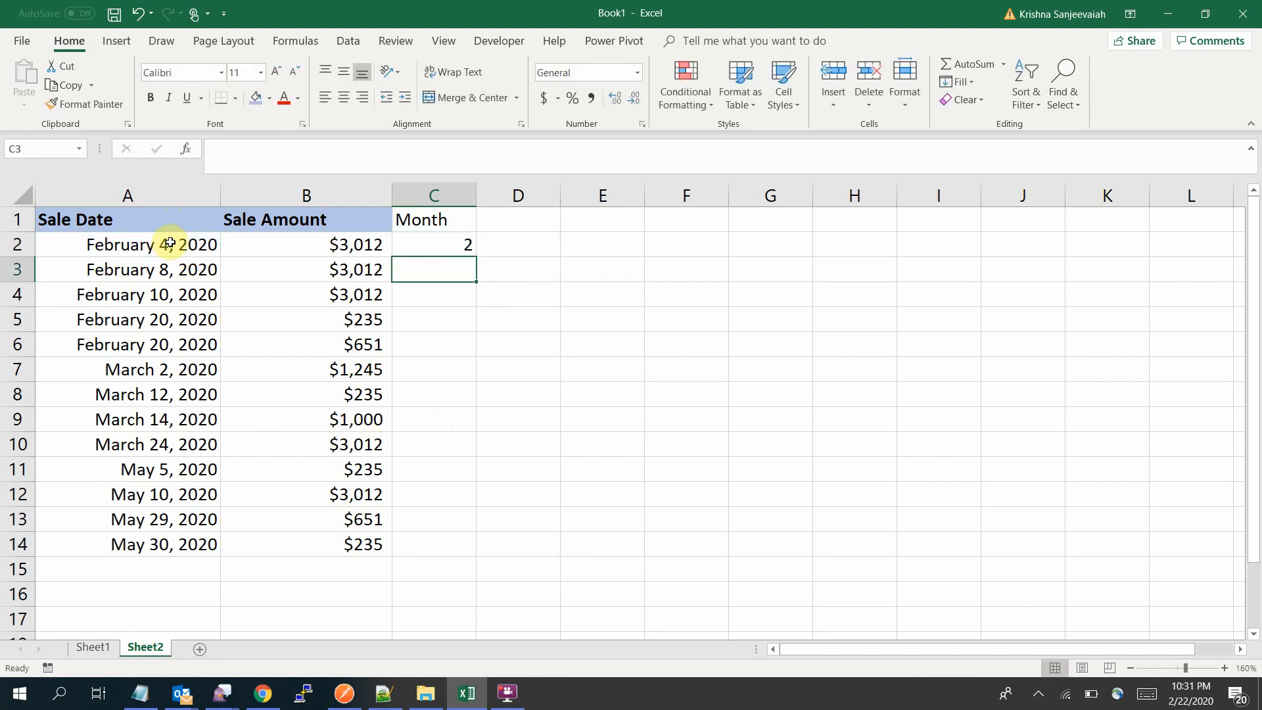
pyautogui.click(460, 247)
pyautogui.doubleClick(475, 254)
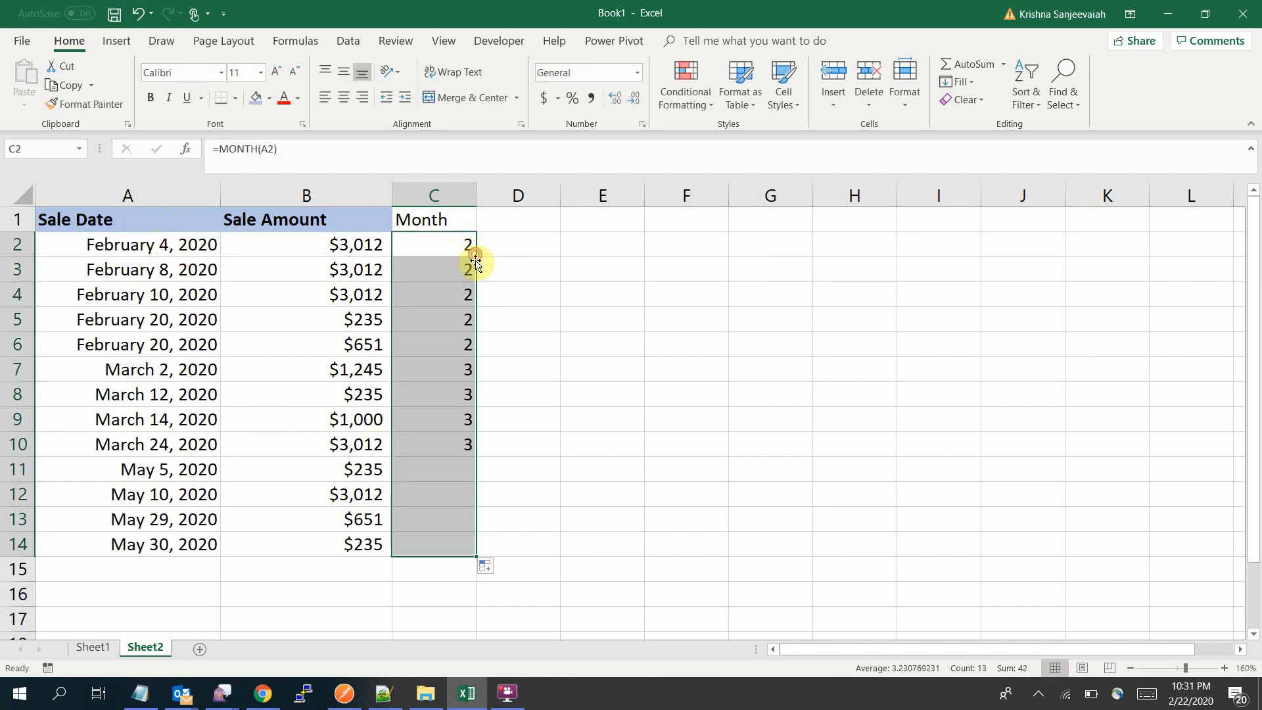
# Open the Subtotal settings for the sales data in A1:C14 of Sheet2.
pyautogui.click(456, 436)
pyautogui.moveTo(471, 552); pyautogui.dragTo(47, 221)
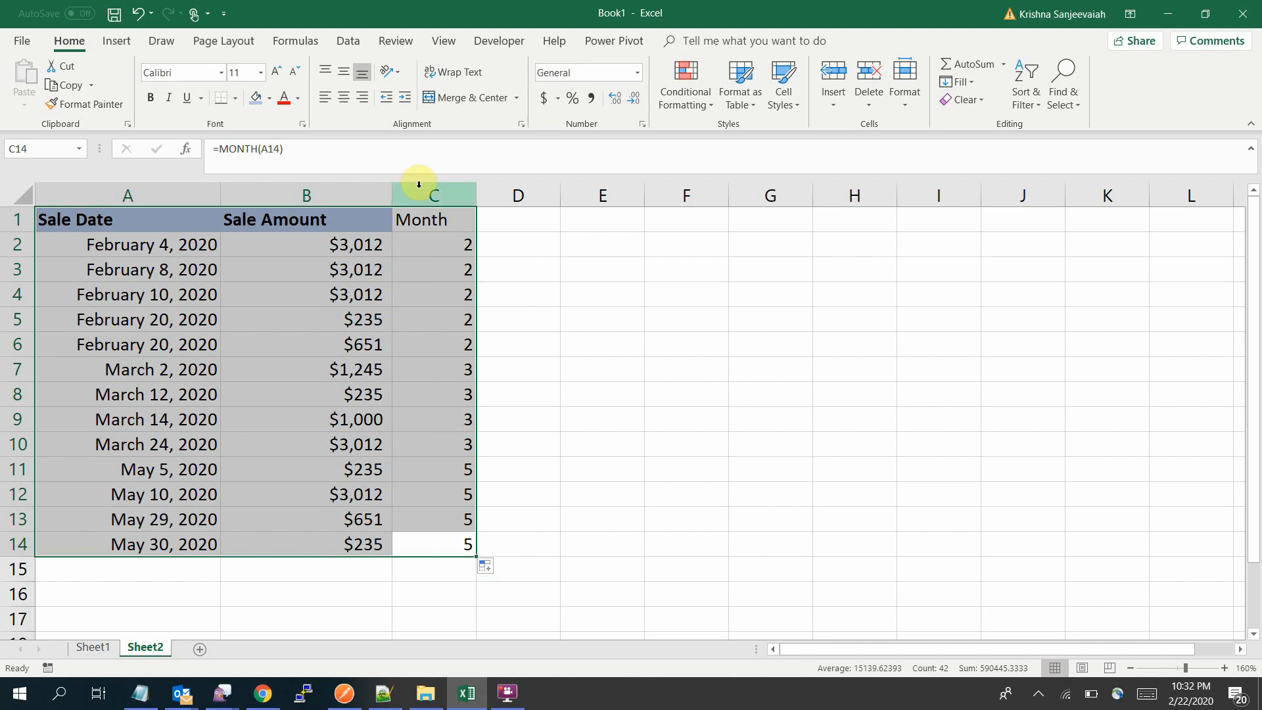
pyautogui.click(348, 42)
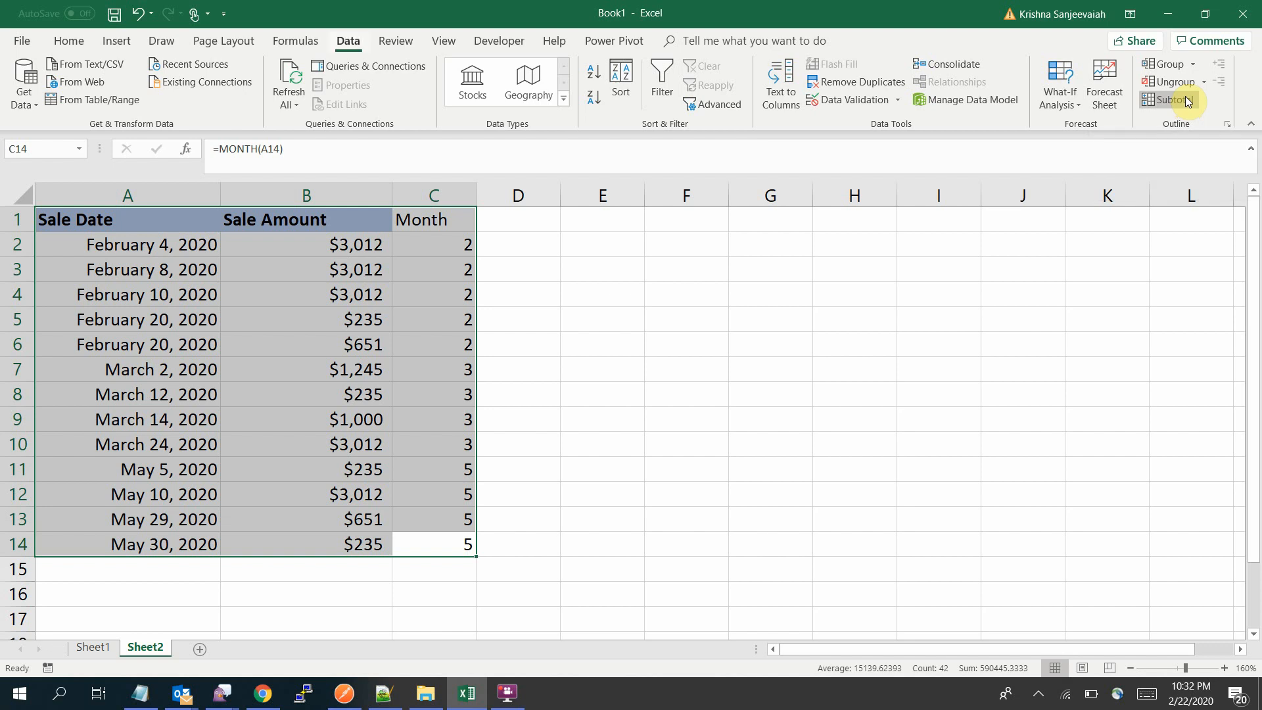
pyautogui.hotkey('alt', 'd')
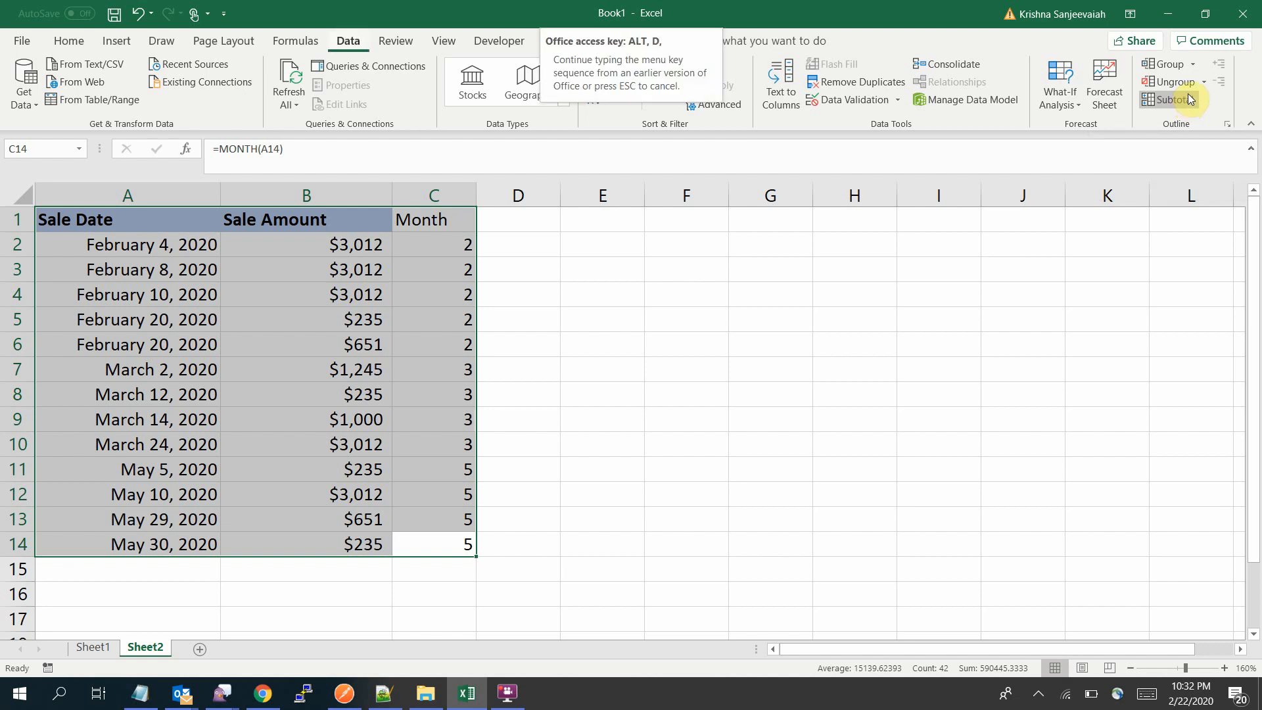
pyautogui.press('b')
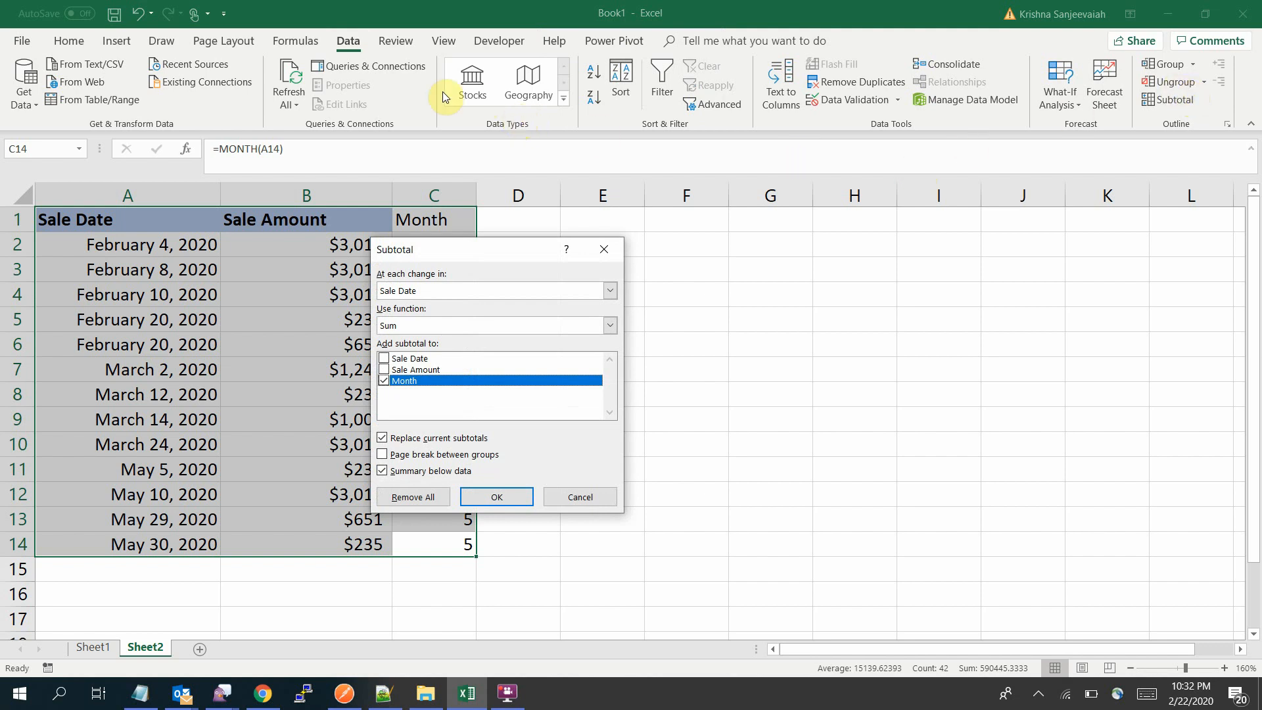
pyautogui.moveTo(403, 253); pyautogui.dragTo(542, 319)
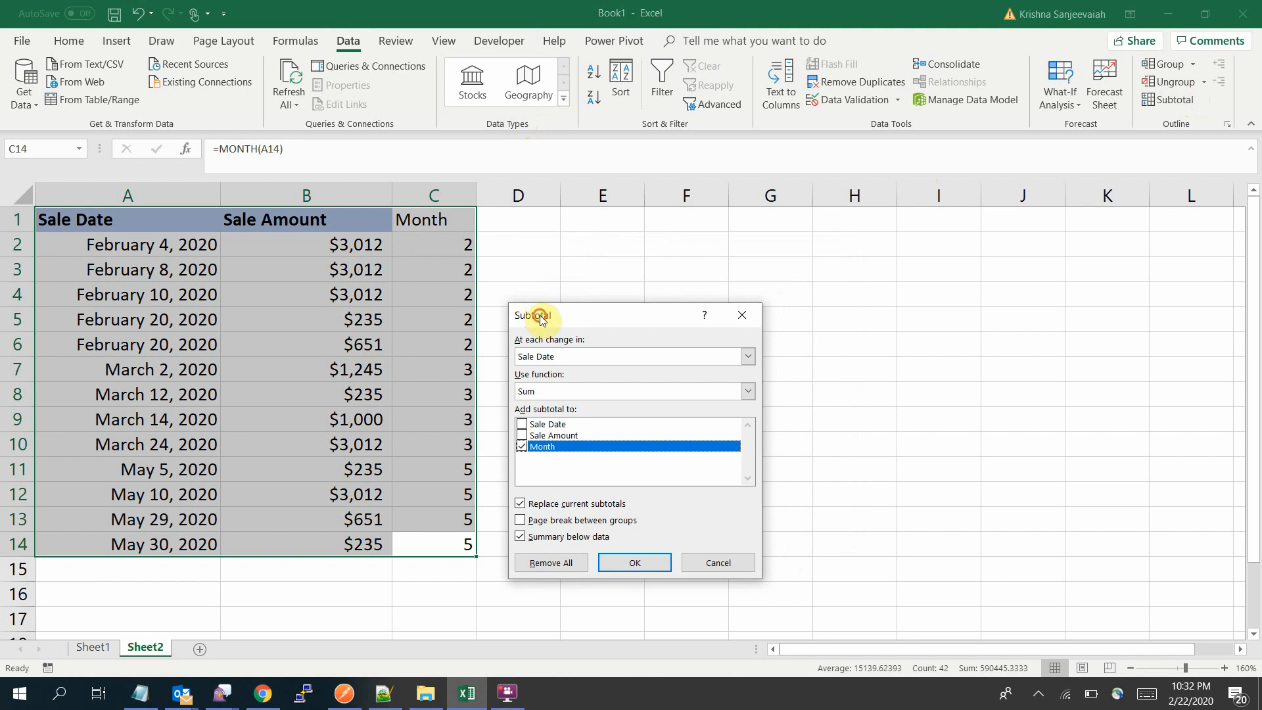
pyautogui.moveTo(544, 319); pyautogui.dragTo(529, 246)
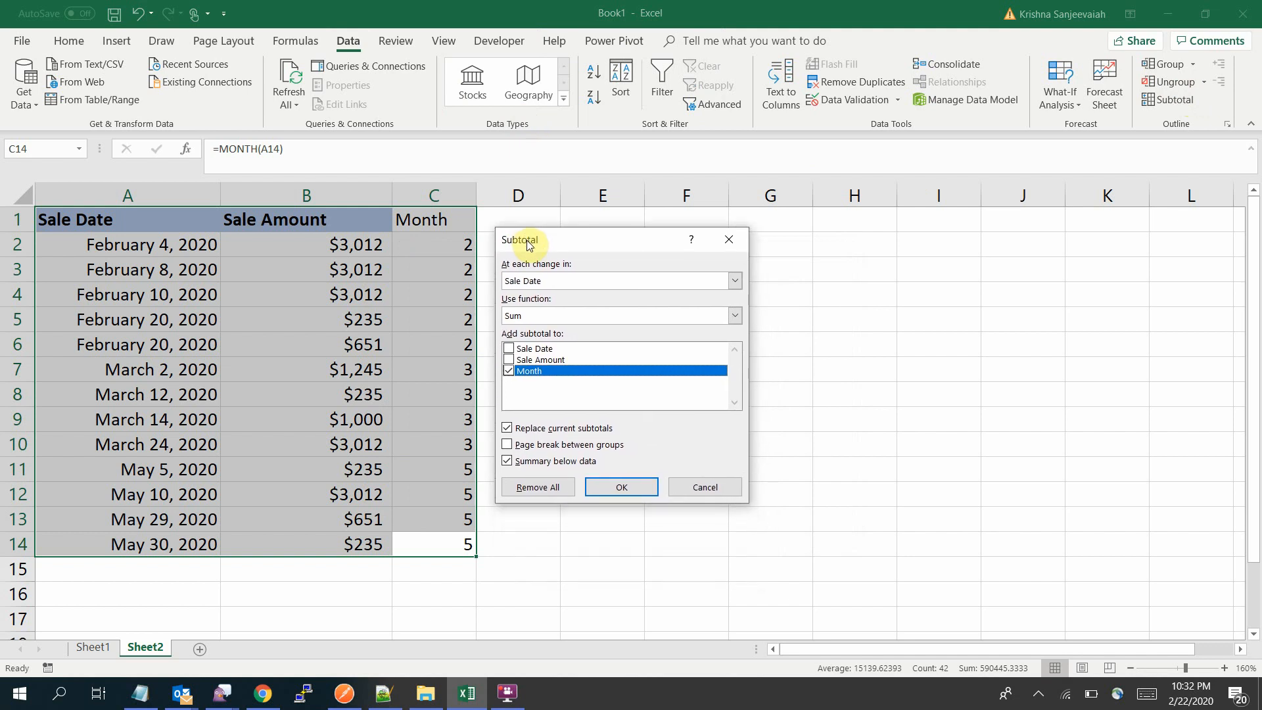
# Add subtotals at each change in Month, using Sum on Sale Amount only.
pyautogui.click(568, 285)
pyautogui.click(534, 318)
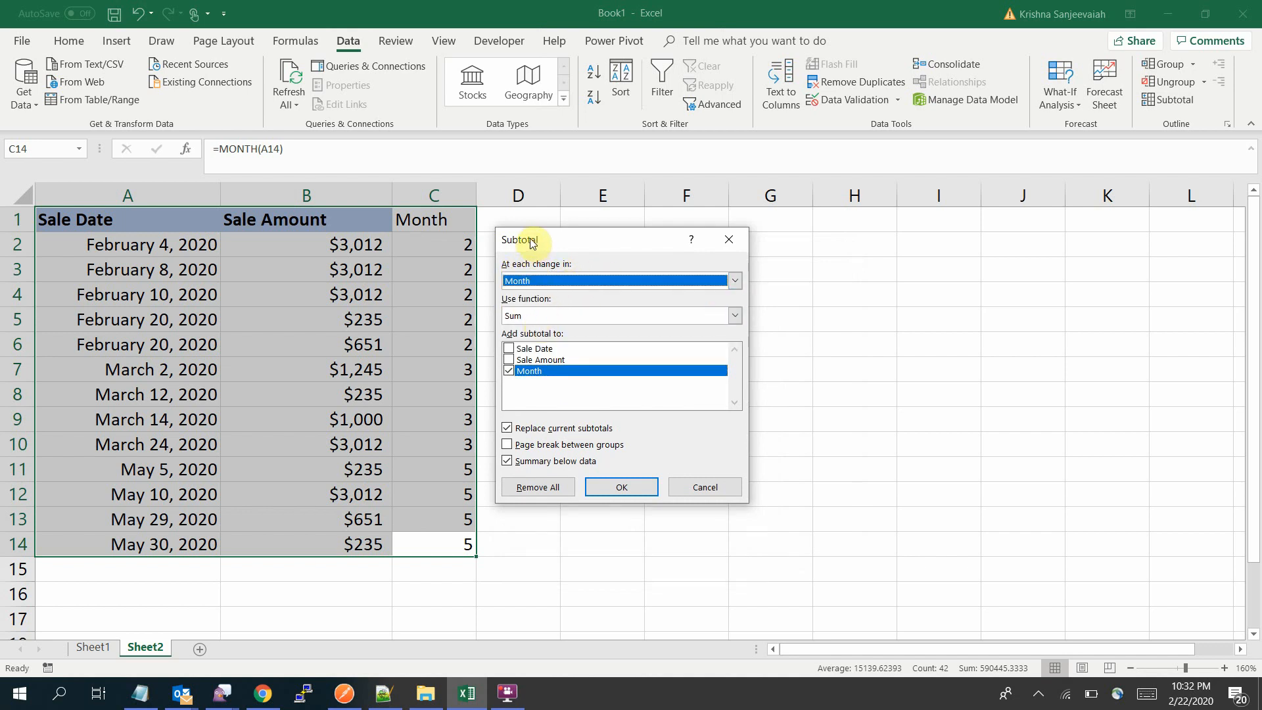
pyautogui.moveTo(532, 243); pyautogui.dragTo(571, 246)
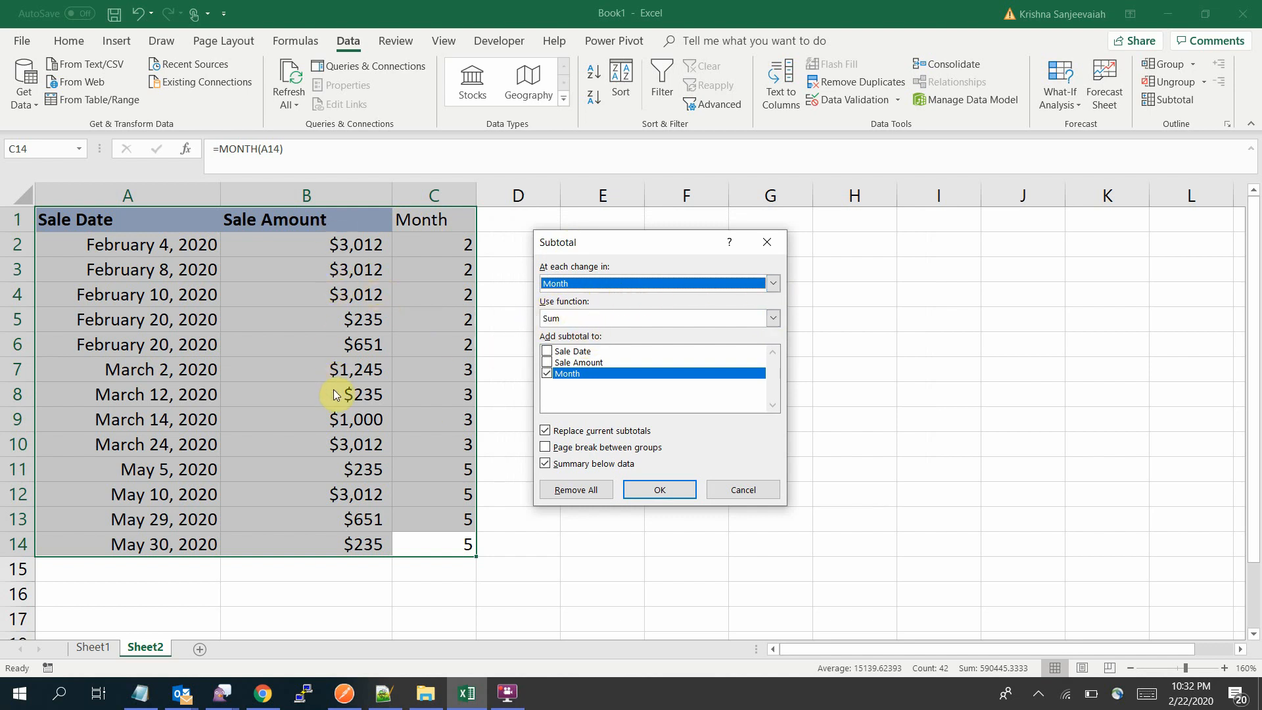
pyautogui.click(595, 318)
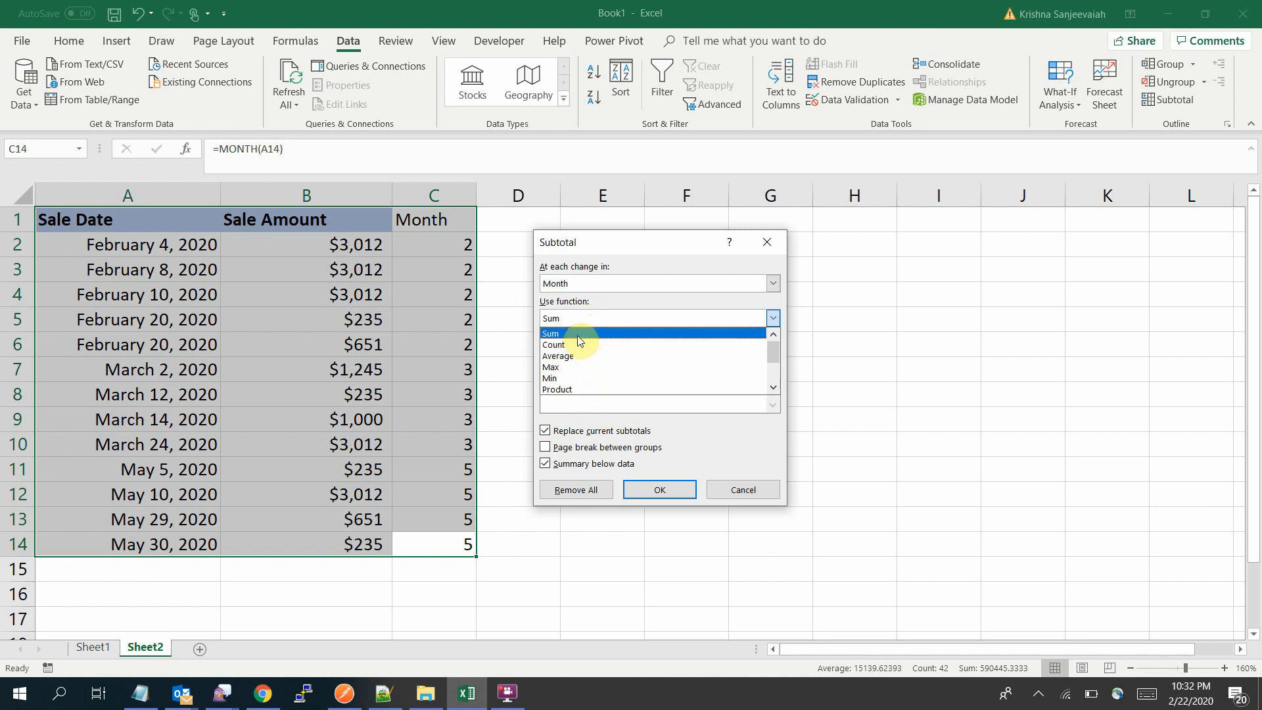
pyautogui.click(578, 335)
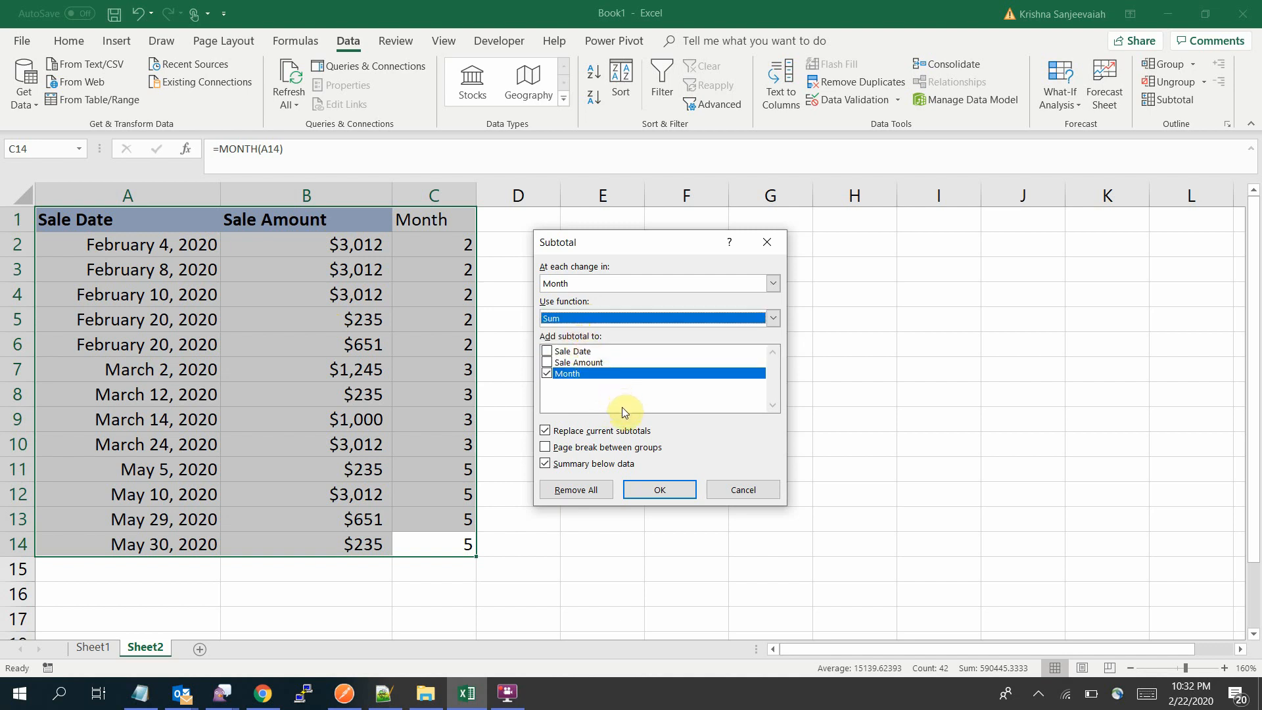
pyautogui.click(547, 374)
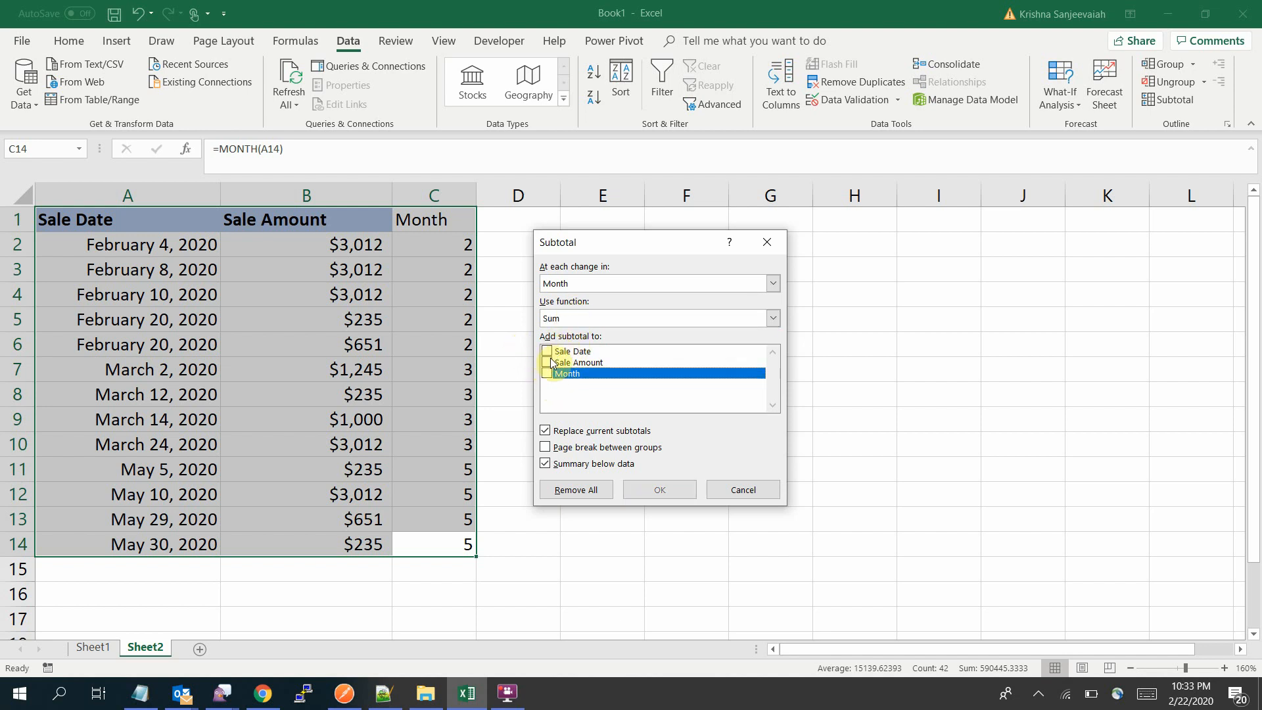
pyautogui.click(547, 362)
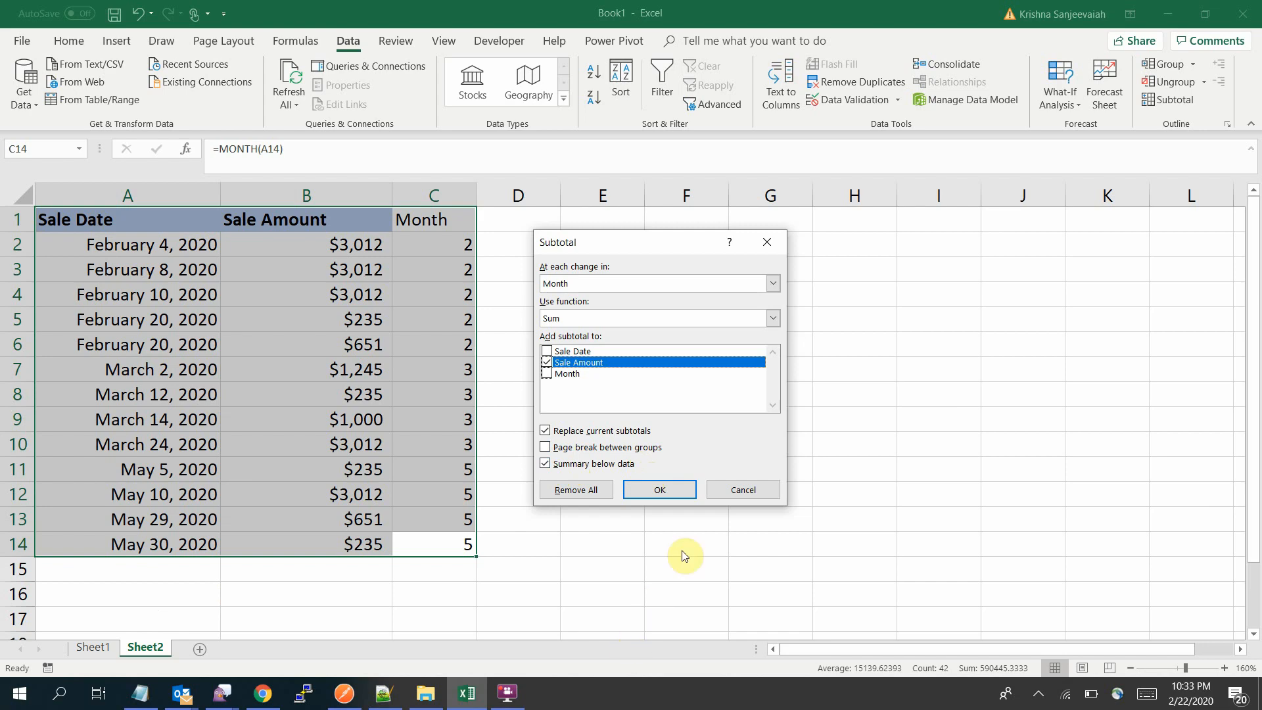
pyautogui.click(649, 498)
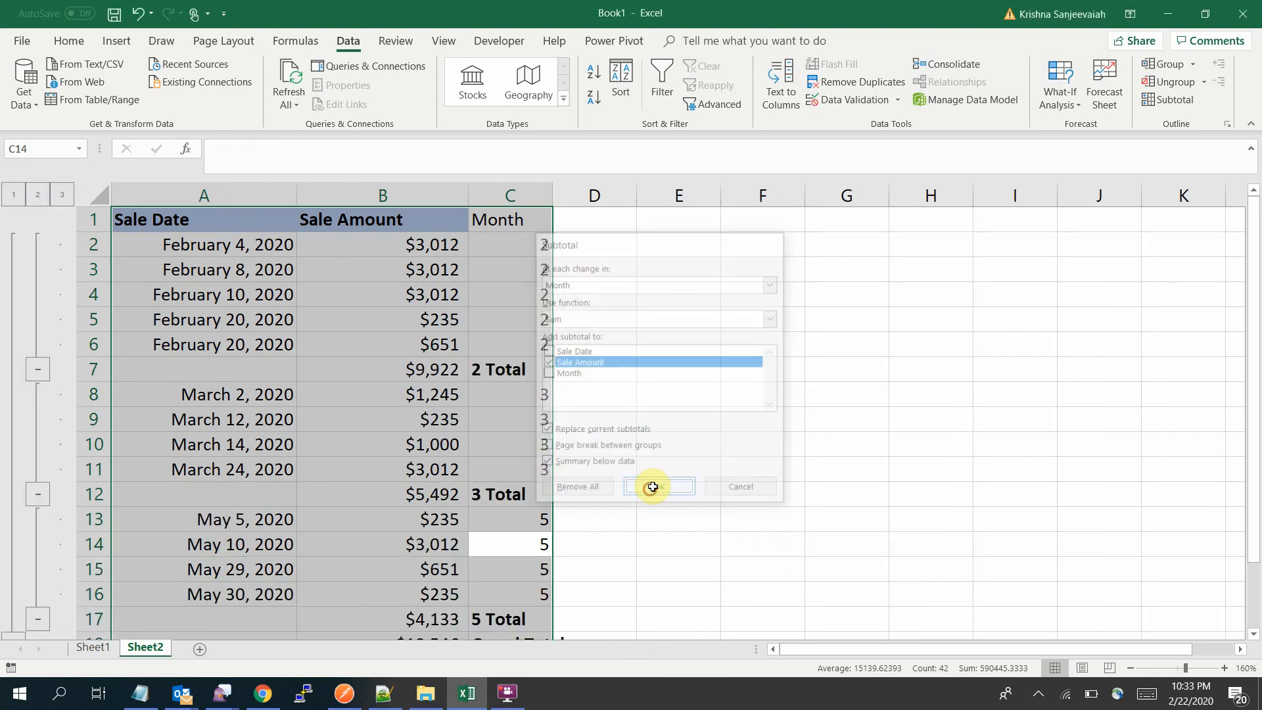
# Review the subtotal outline at levels 1, 2 and 3, and undo the subtotals.
pyautogui.click(403, 448)
pyautogui.scroll(-3, 407, 444)
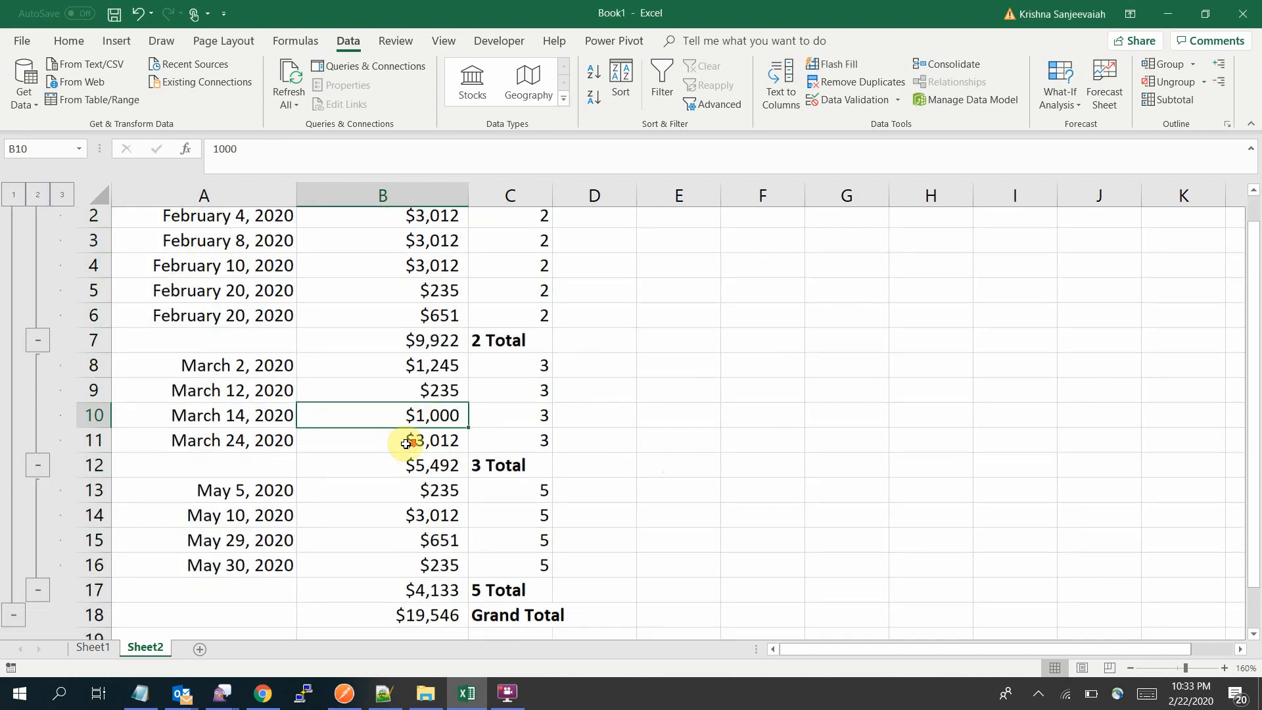
pyautogui.scroll(3, 408, 443)
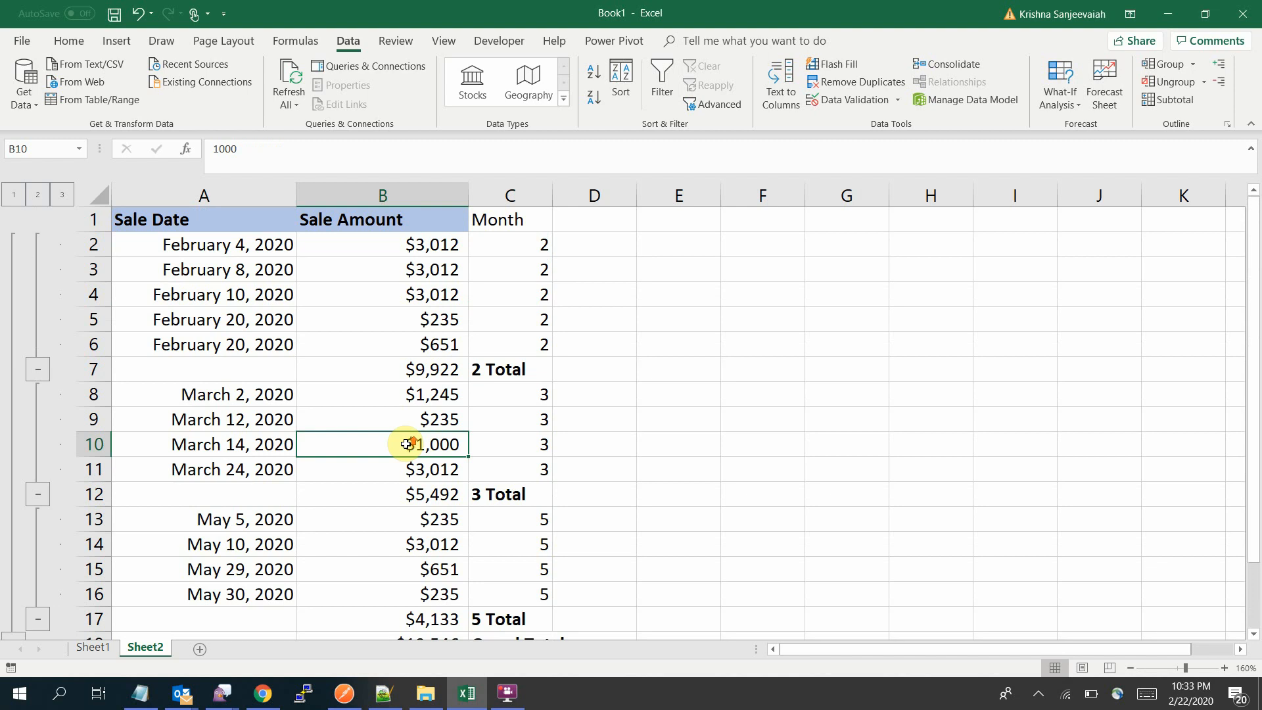
pyautogui.click(12, 196)
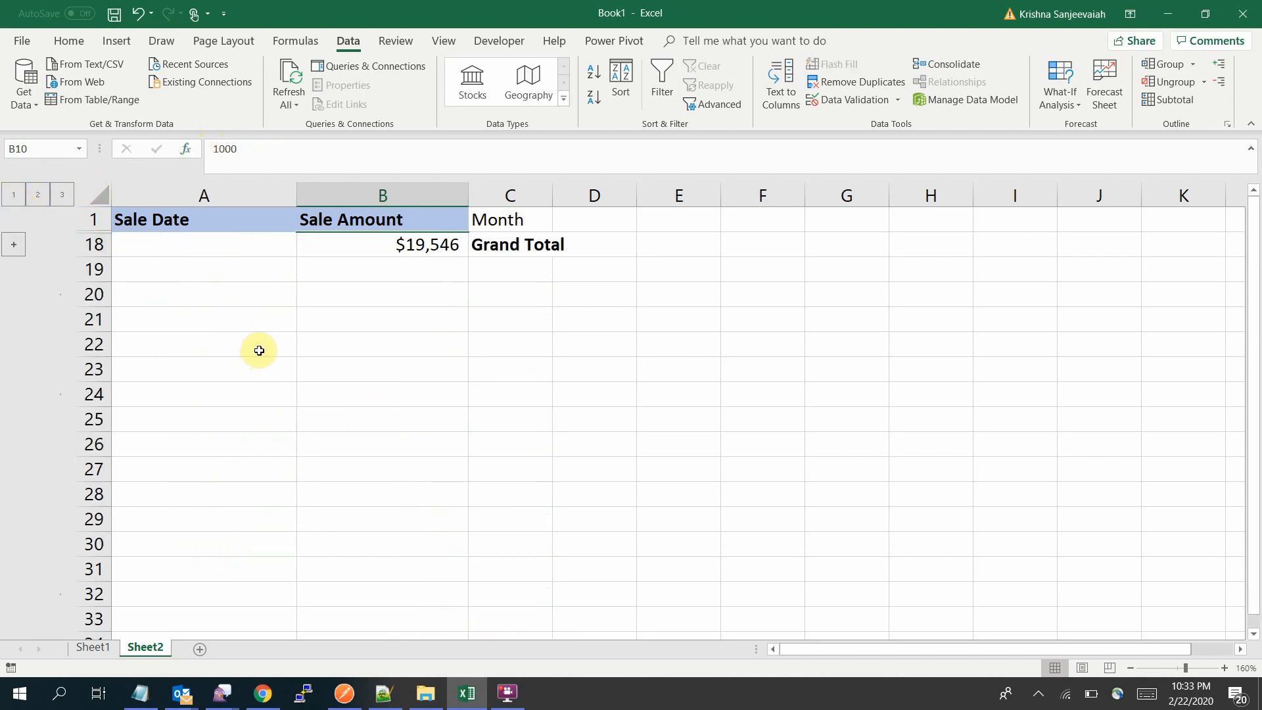
pyautogui.click(38, 196)
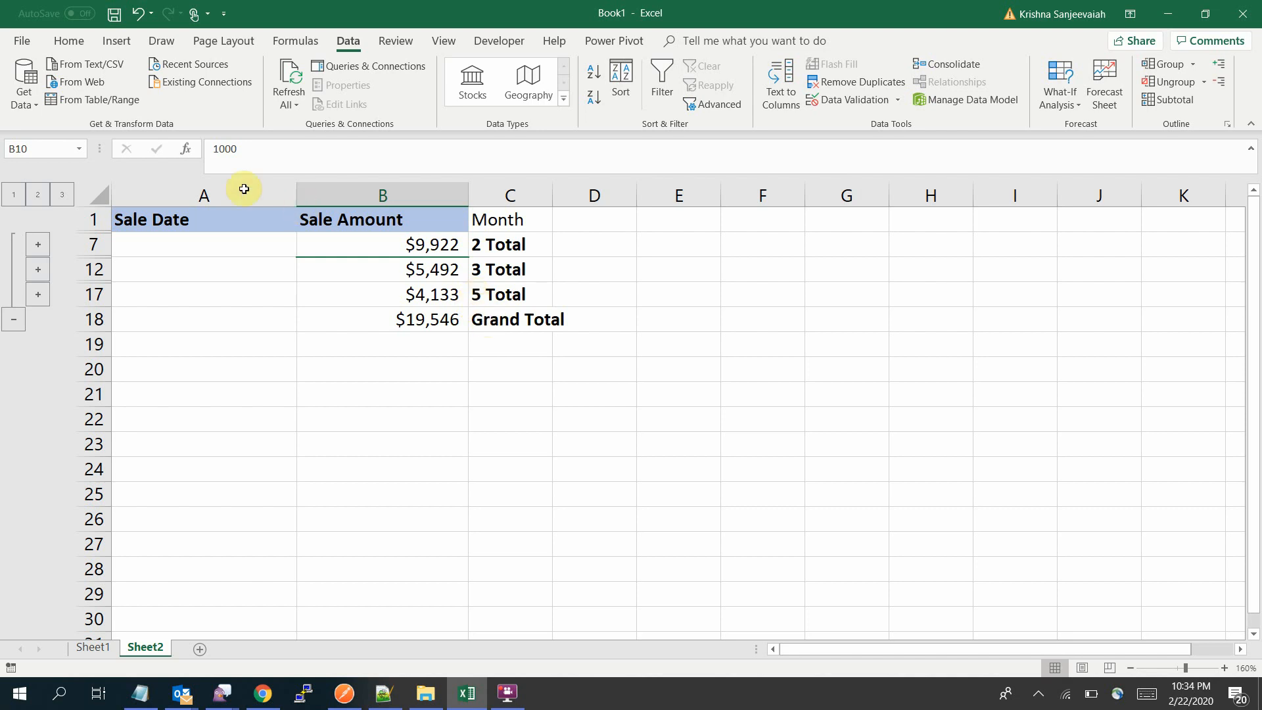
pyautogui.click(63, 196)
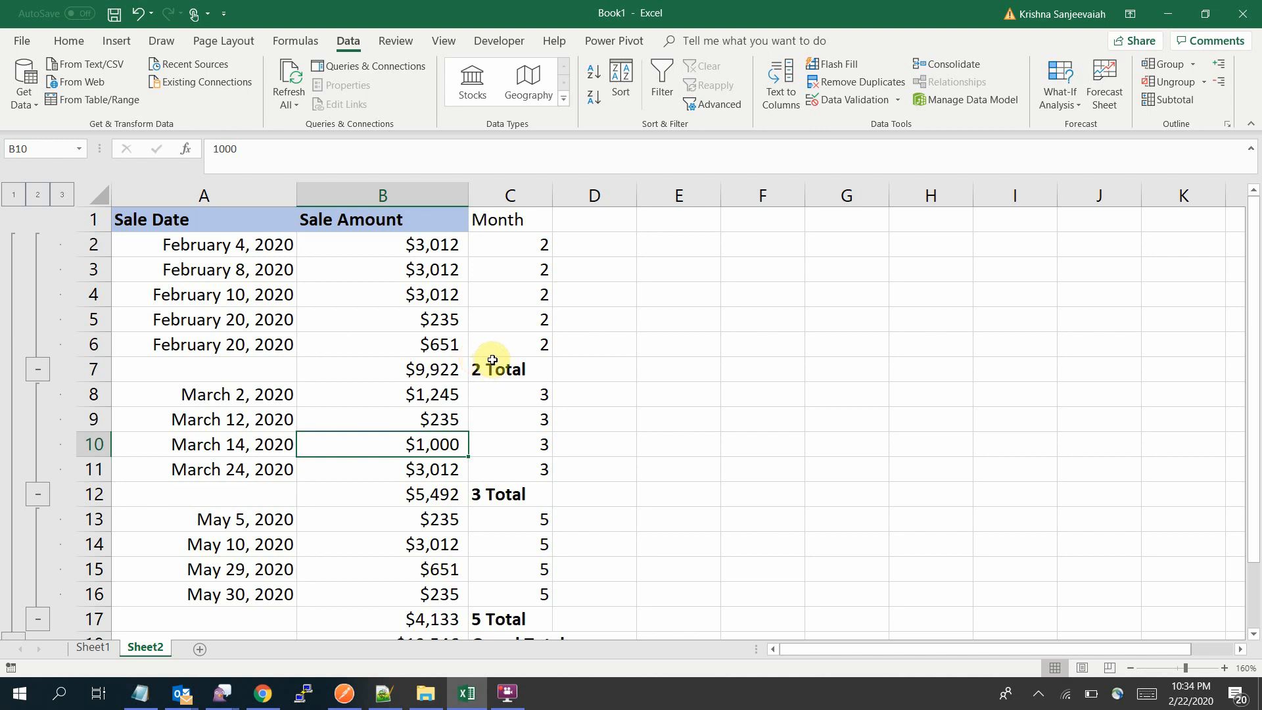
pyautogui.hotkey('ctrl', 'z')
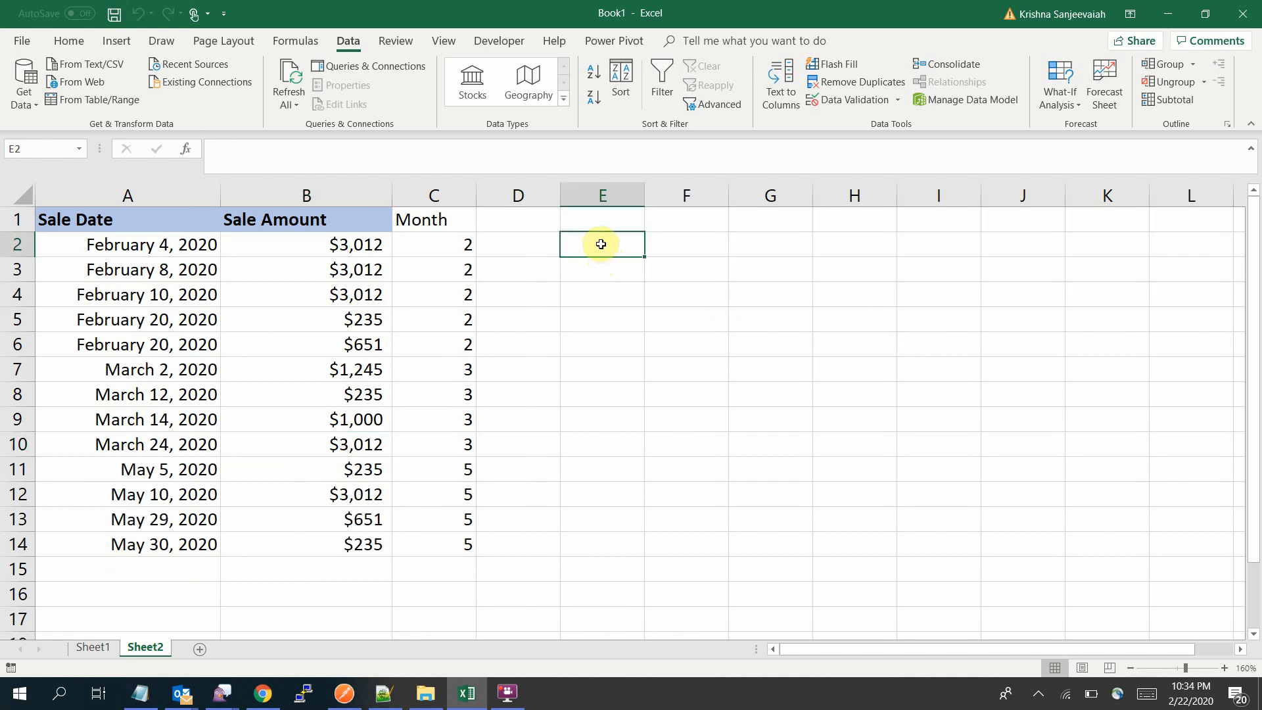
# Enter the numbers 1 to 5 in E2:E6 and extend the series down to 12 in E13.
pyautogui.write('1')
pyautogui.press('Return')
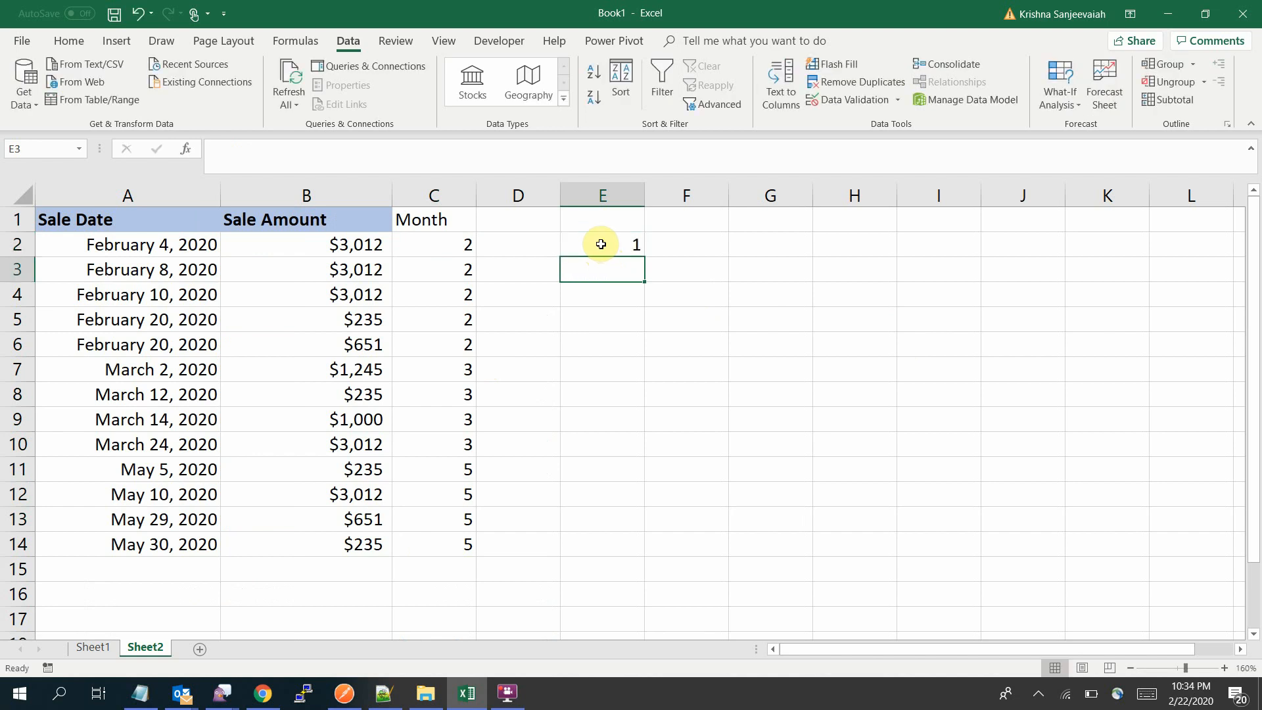
pyautogui.write('2')
pyautogui.press('Return')
pyautogui.write('3')
pyautogui.press('Return')
pyautogui.write('4')
pyautogui.press('Return')
pyautogui.write('5')
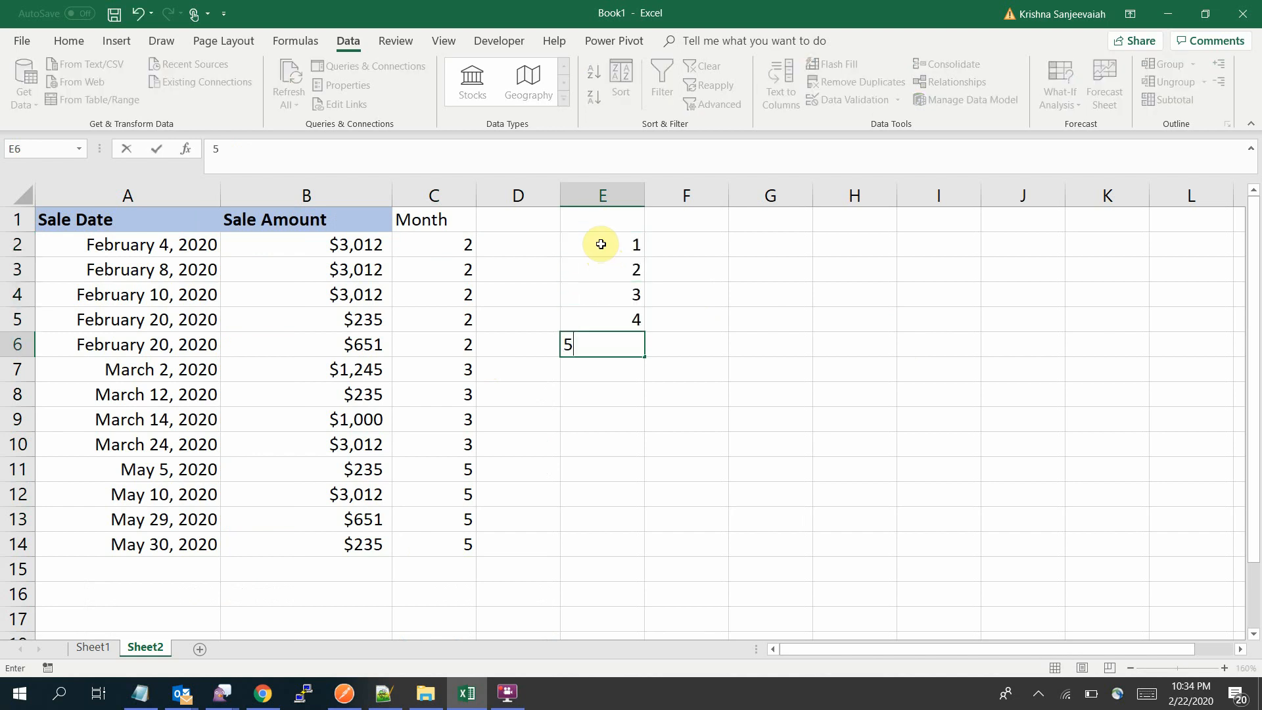
pyautogui.press('Return')
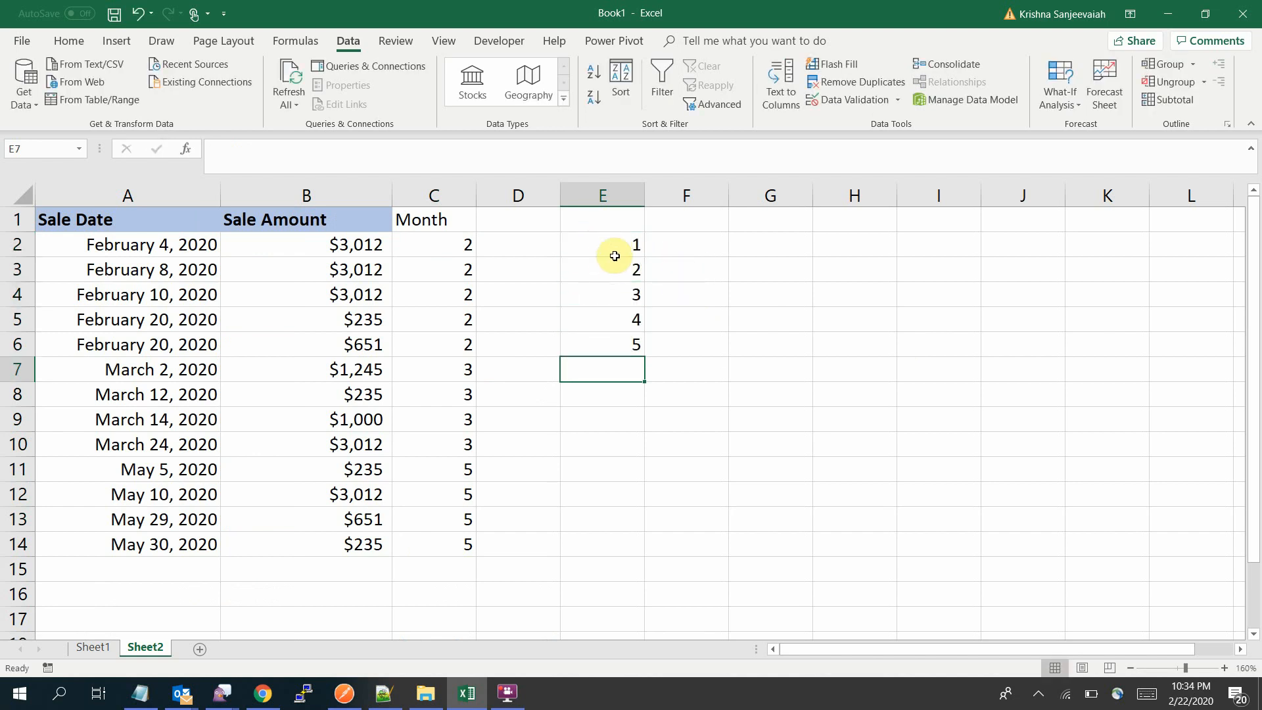
pyautogui.moveTo(612, 243); pyautogui.dragTo(642, 526)
# Enter January in F2 and February in F3, and extend the month names down to December in F13.
pyautogui.click(671, 245)
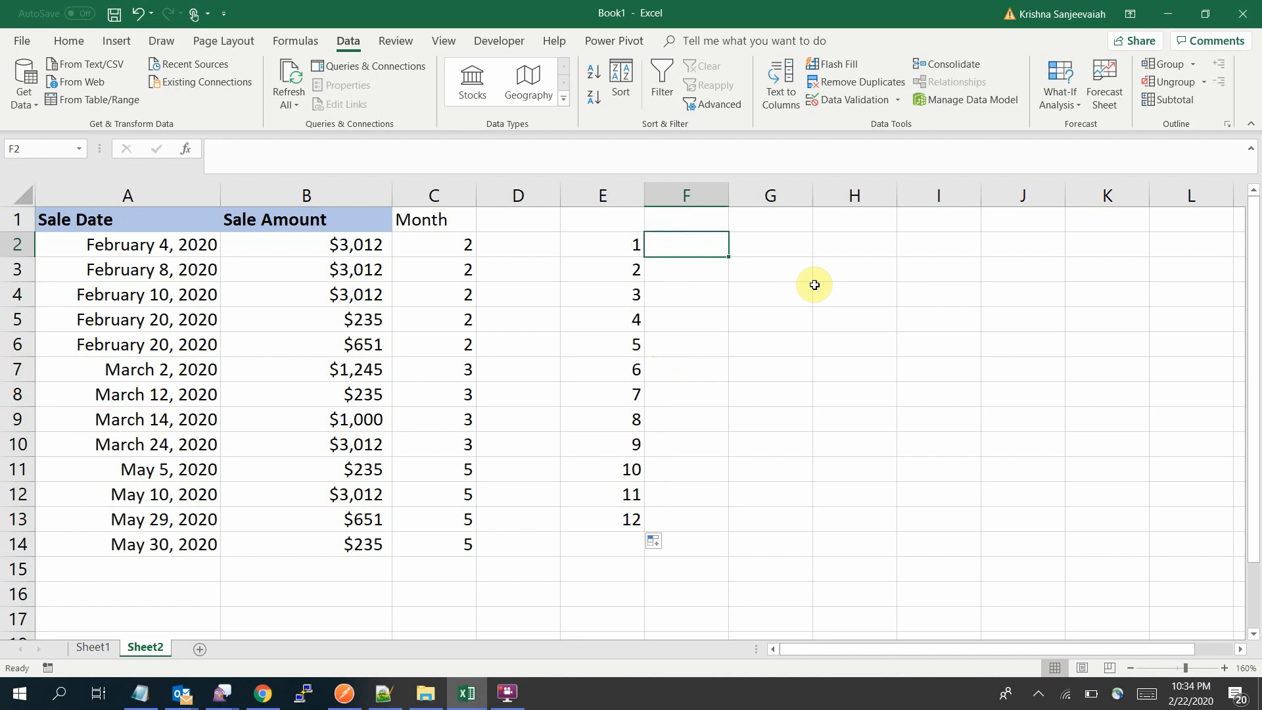
pyautogui.write('Janua')
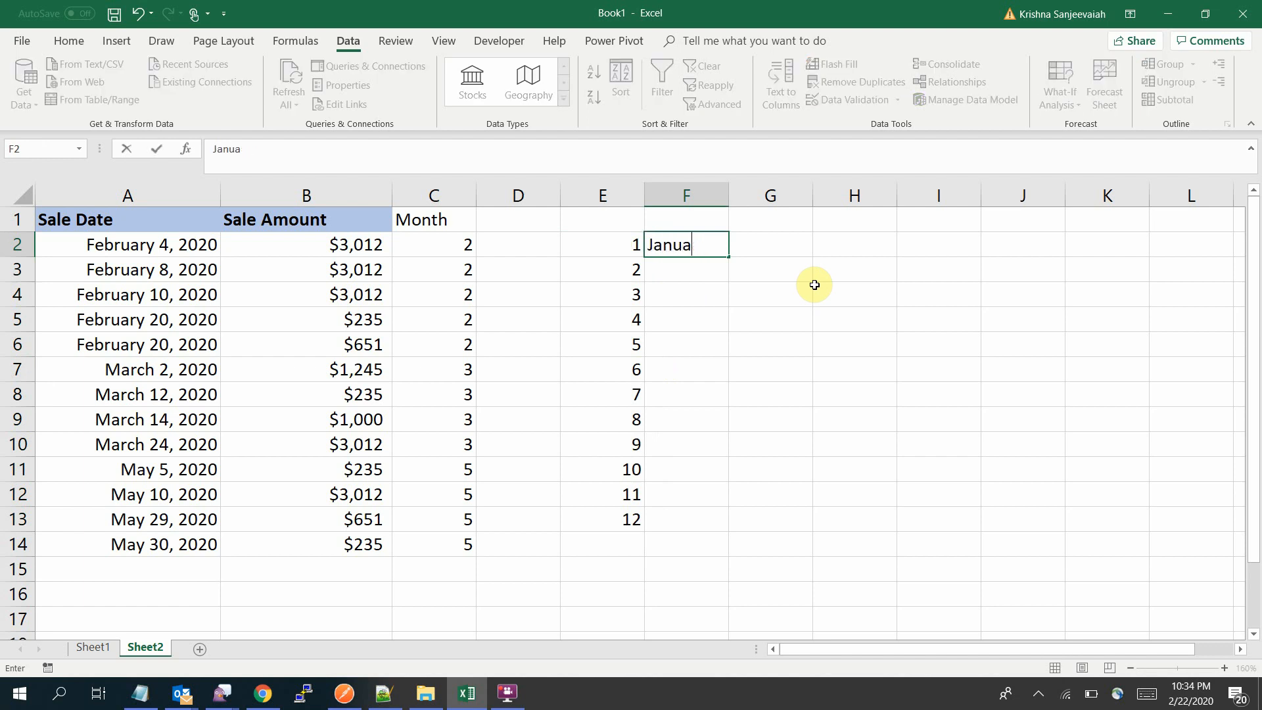
pyautogui.write('ry')
pyautogui.press('Return')
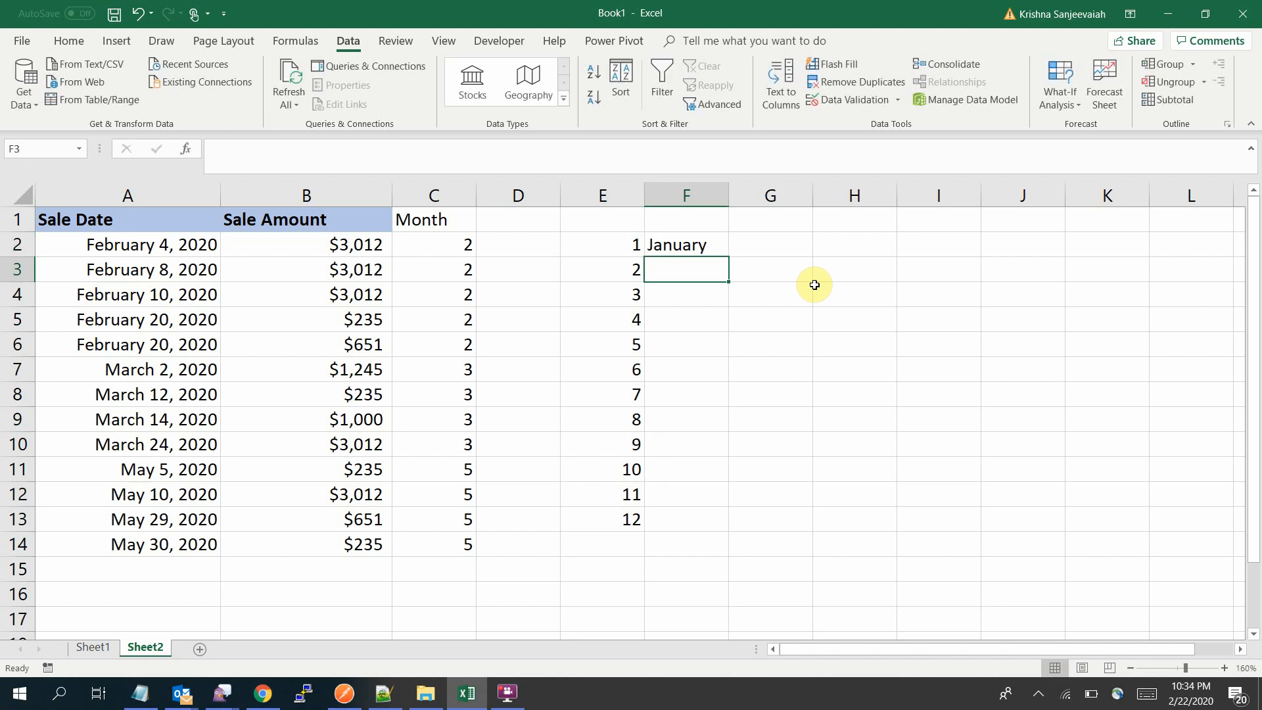
pyautogui.write('fe')
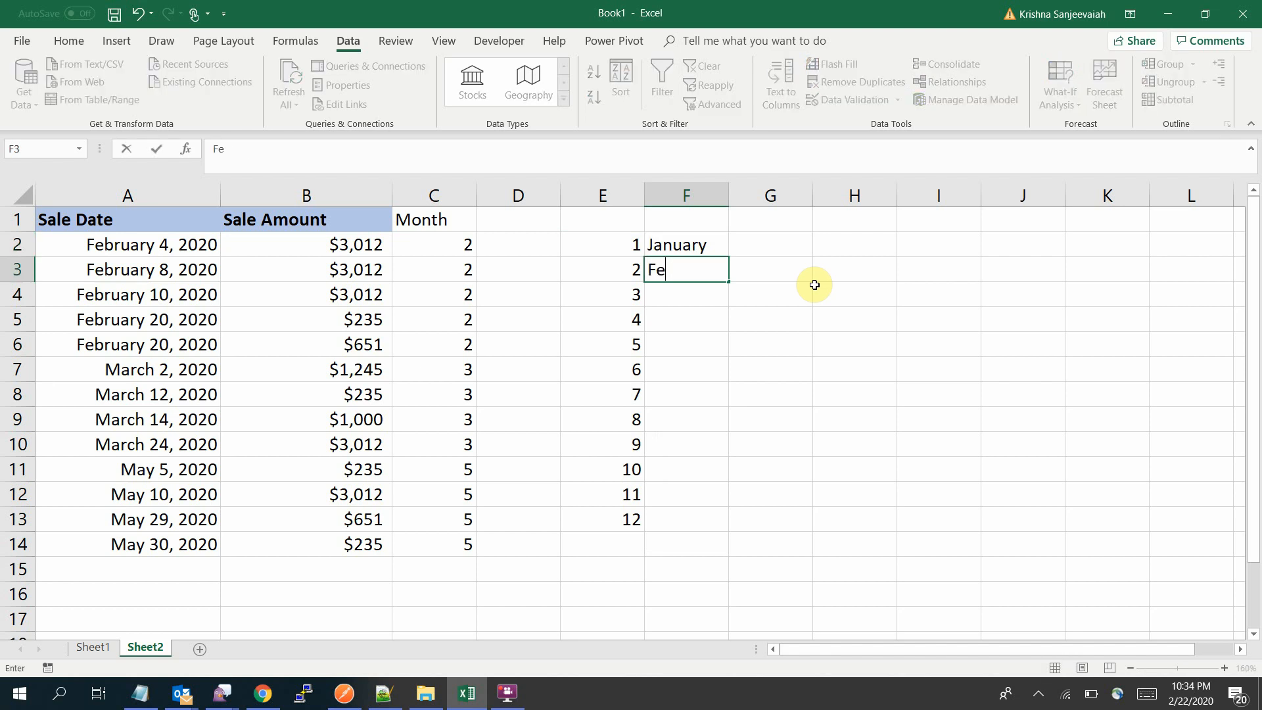
pyautogui.write('bruary')
pyautogui.press('Return')
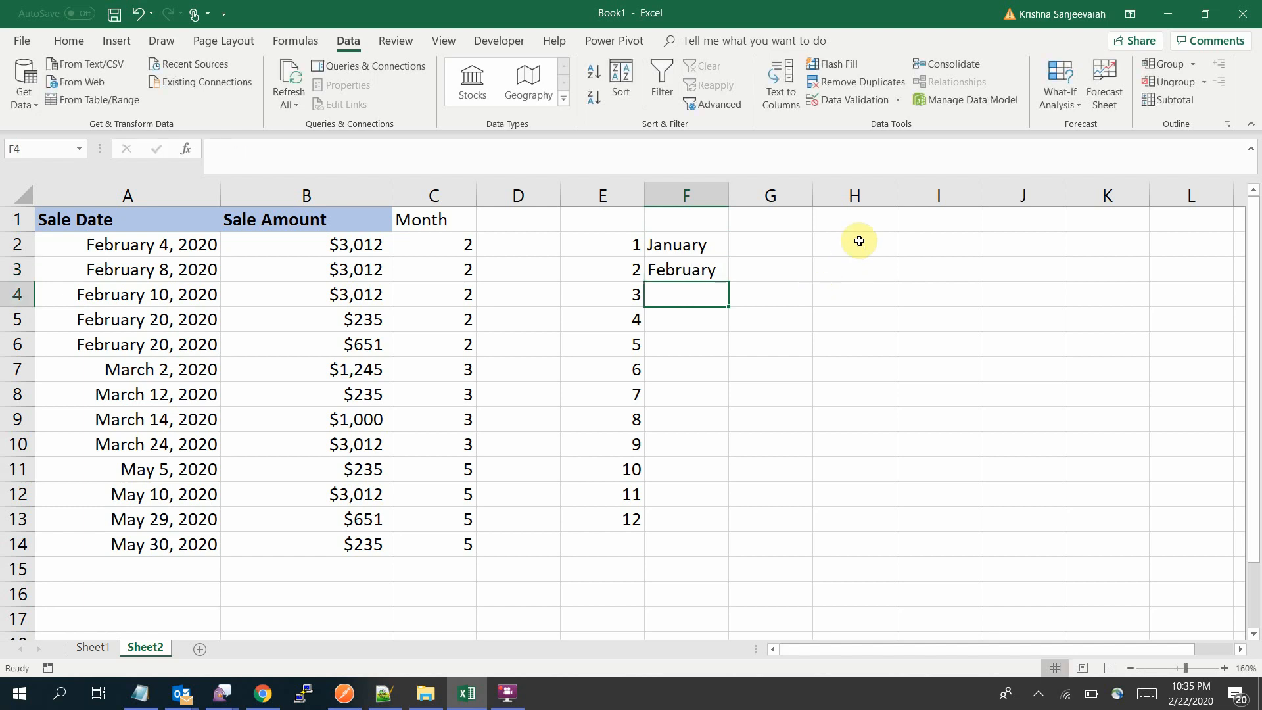
pyautogui.moveTo(690, 248); pyautogui.dragTo(719, 540)
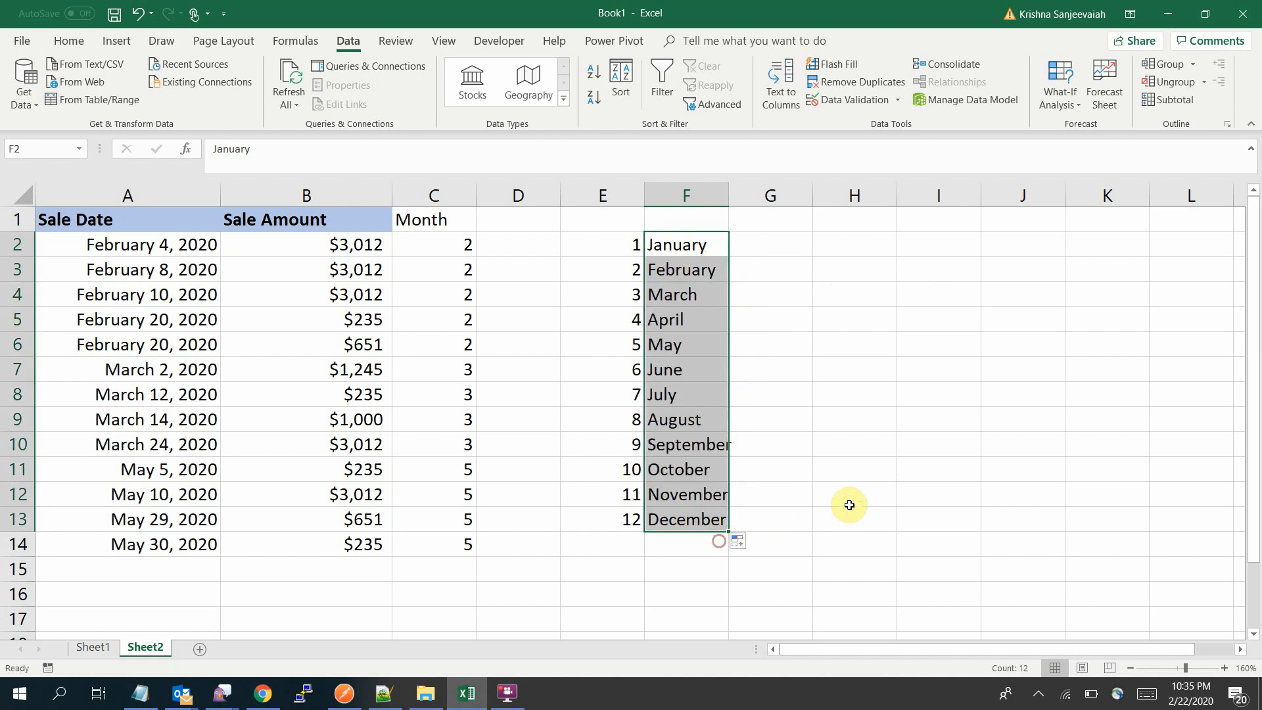
pyautogui.click(849, 504)
# Begin wrapping the MONTH formula in C2 in a VLOOKUP function.
pyautogui.click(456, 240)
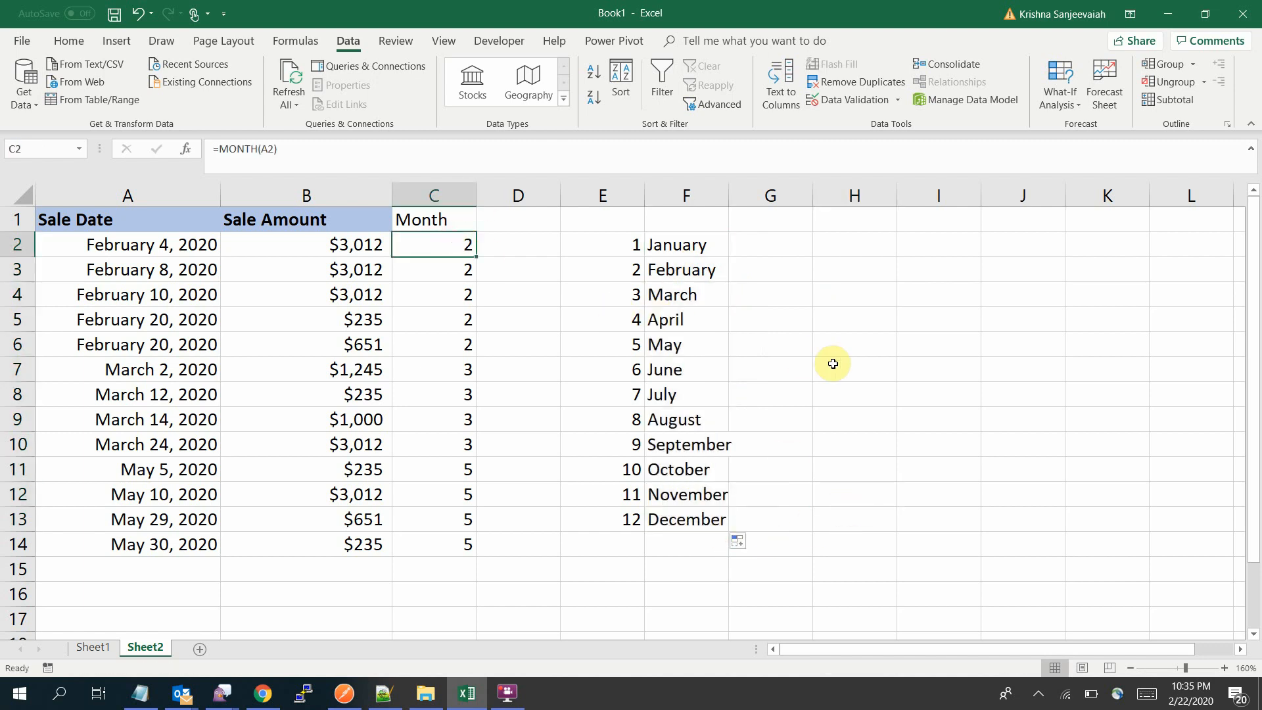
pyautogui.click(218, 148)
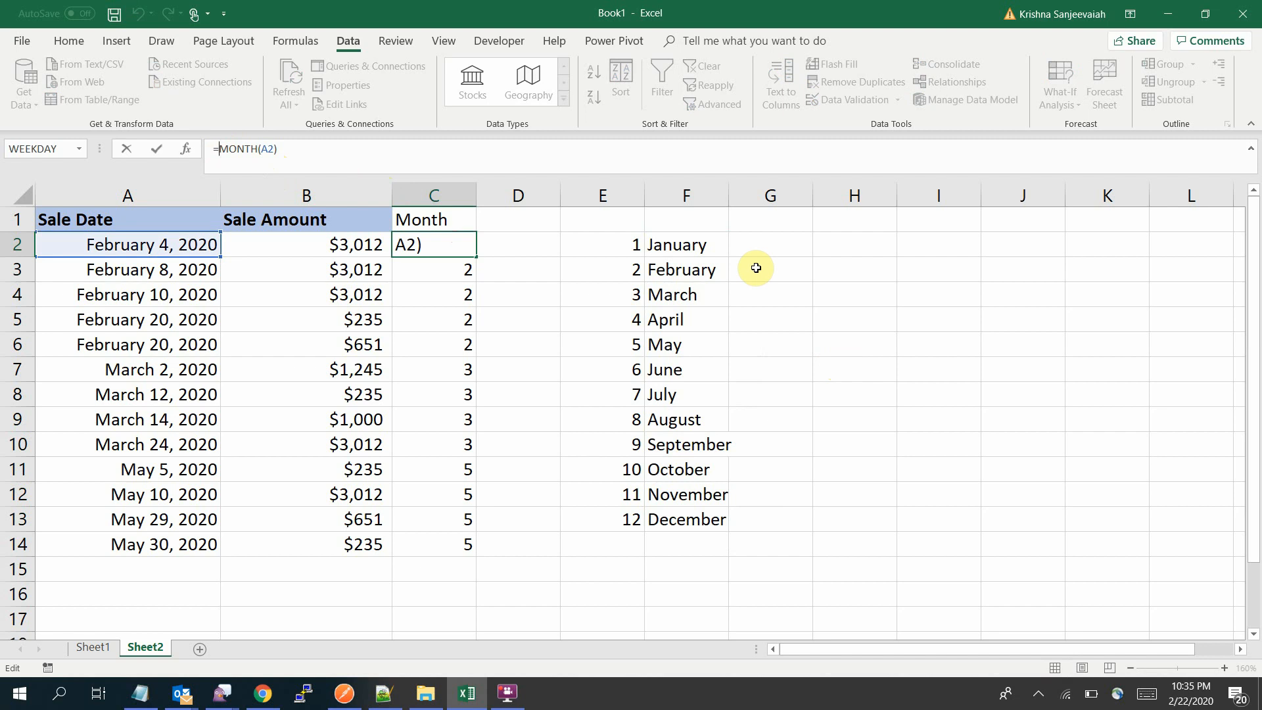
pyautogui.write('vlooki[p')
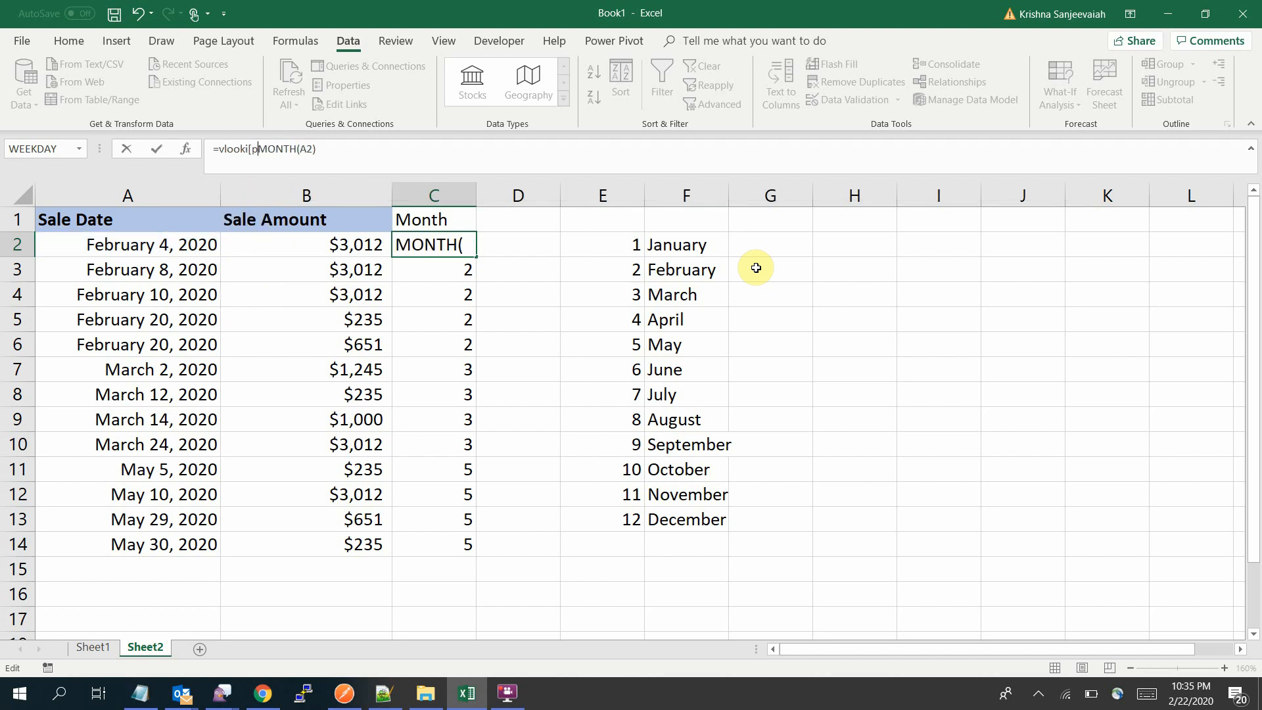
pyautogui.press('BackSpace')
pyautogui.press('BackSpace')
pyautogui.press('BackSpace')
pyautogui.write('up')
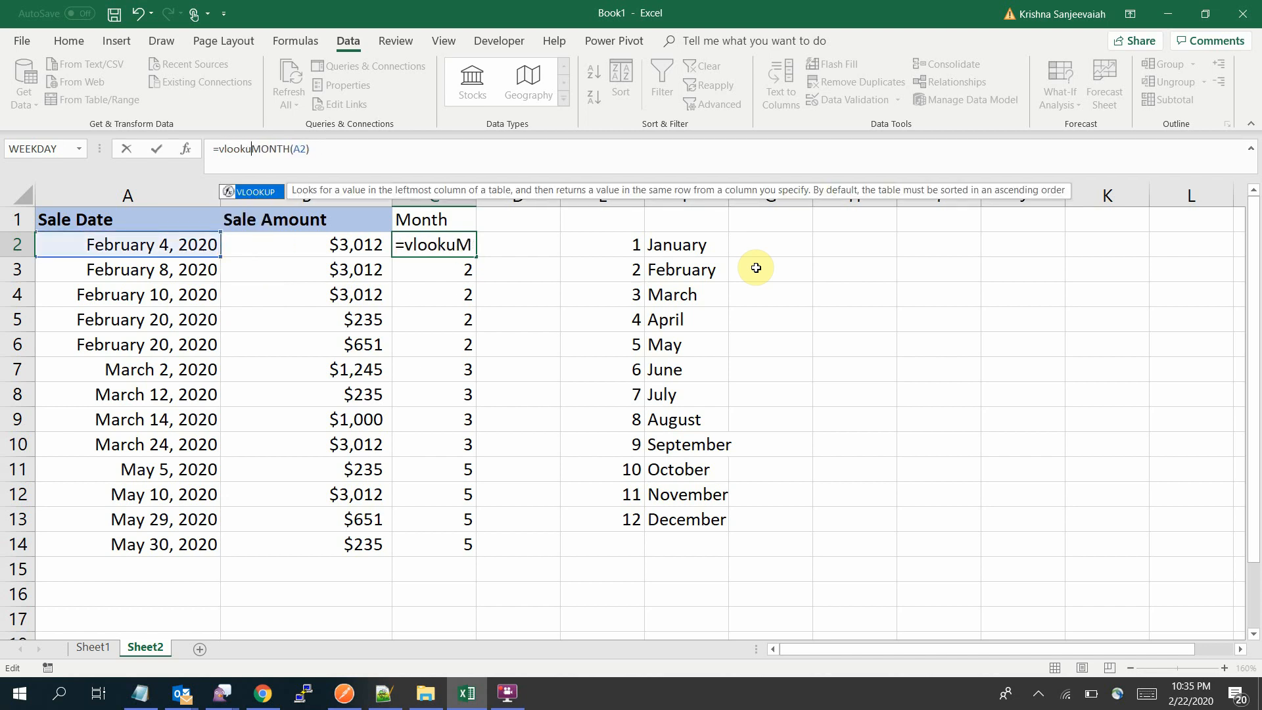
pyautogui.write('(')
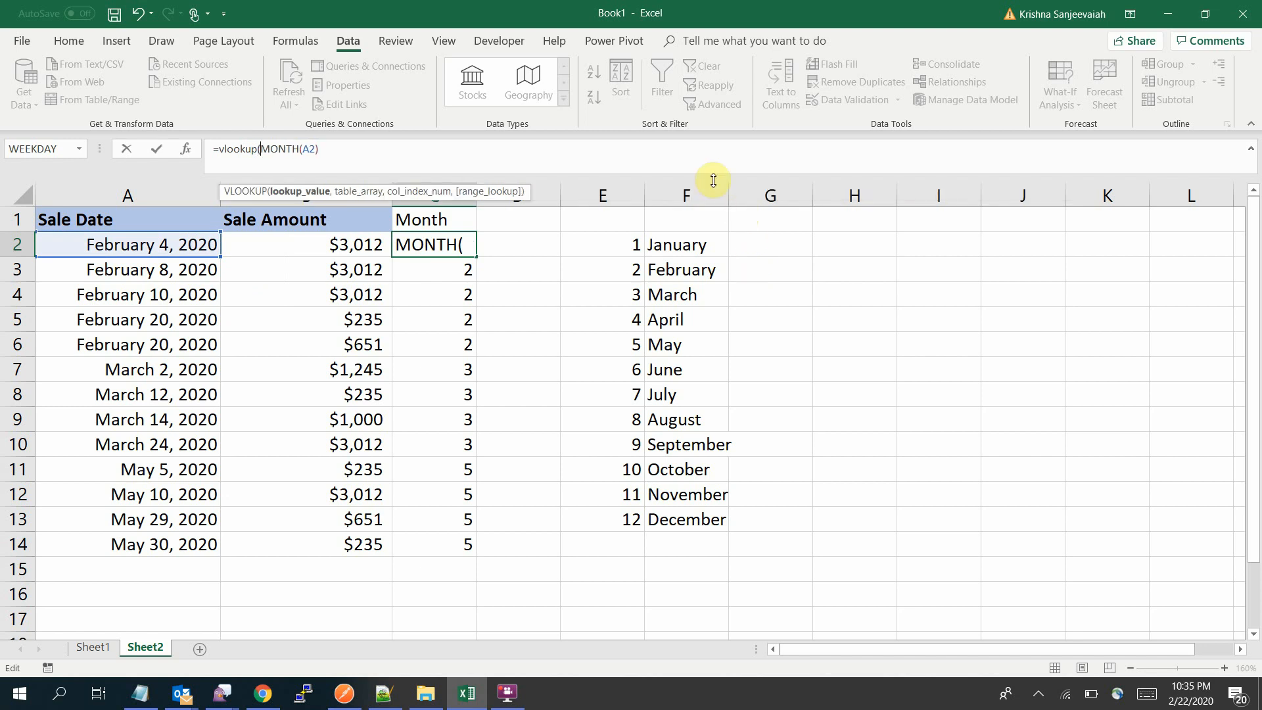
pyautogui.click(354, 157)
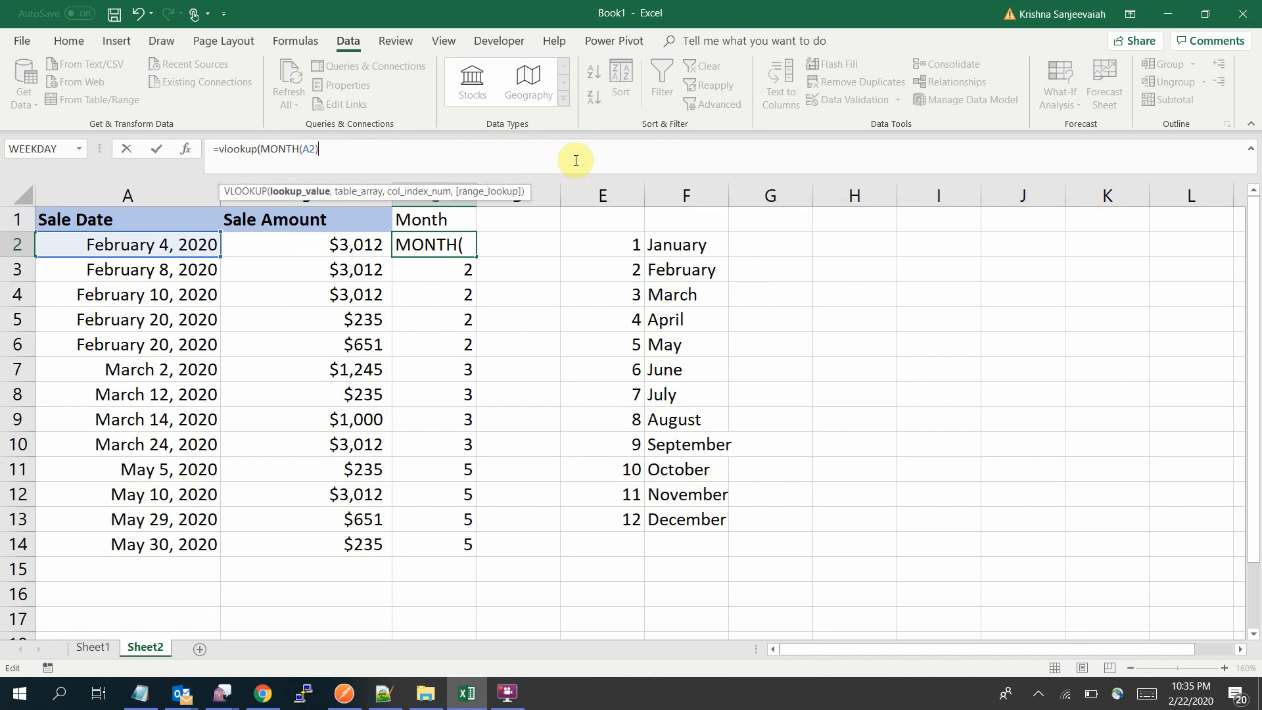
pyautogui.write(',')
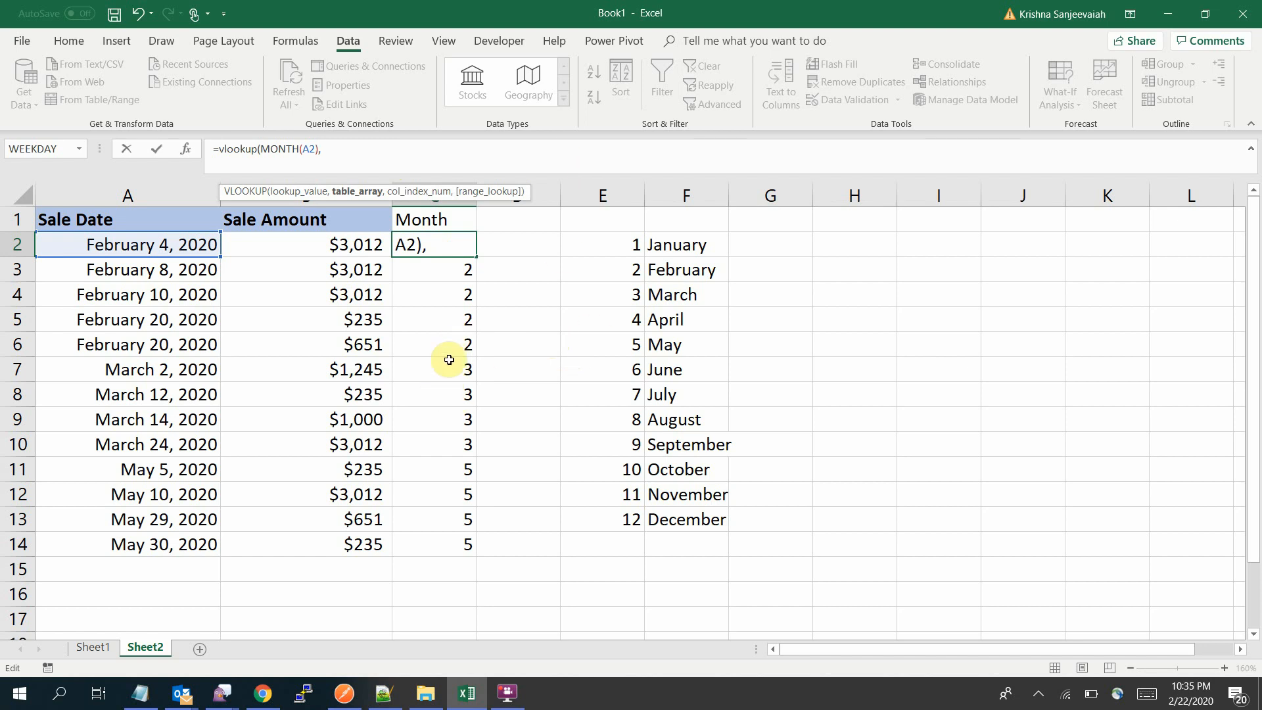
pyautogui.moveTo(634, 245); pyautogui.dragTo(693, 516)
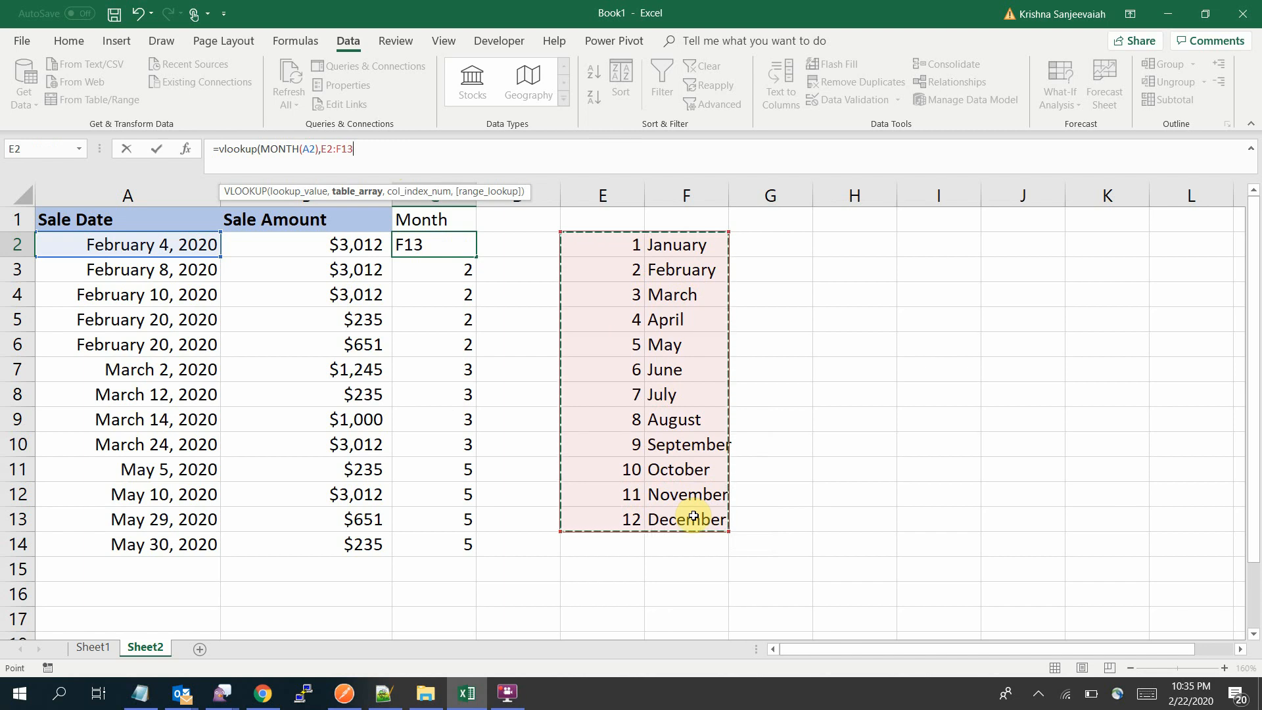
pyautogui.press('BackSpace')
pyautogui.press('BackSpace')
pyautogui.press('BackSpace')
pyautogui.press('BackSpace')
pyautogui.press('BackSpace')
pyautogui.press('BackSpace')
pyautogui.press('BackSpace')
pyautogui.press('BackSpace')
pyautogui.press('BackSpace')
pyautogui.press('BackSpace')
pyautogui.press('BackSpace')
pyautogui.press('BackSpace')
pyautogui.press('BackSpace')
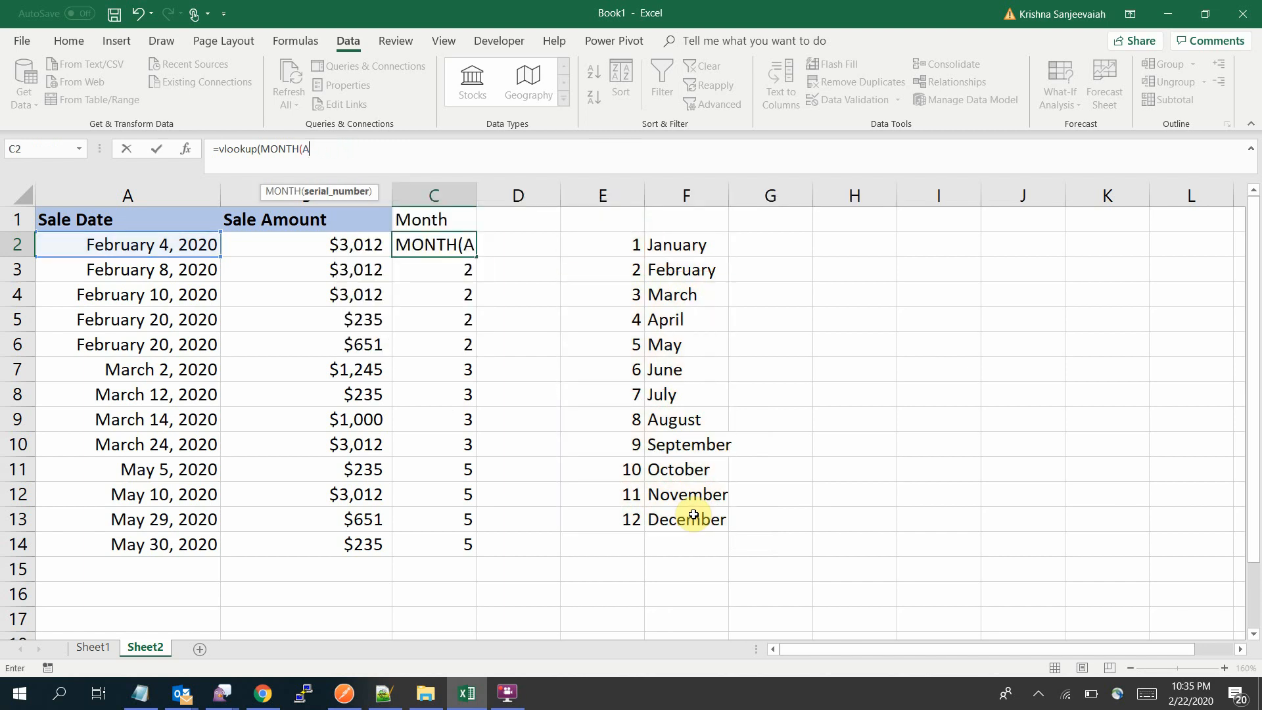
pyautogui.press('BackSpace')
pyautogui.press('BackSpace')
pyautogui.press('BackSpace')
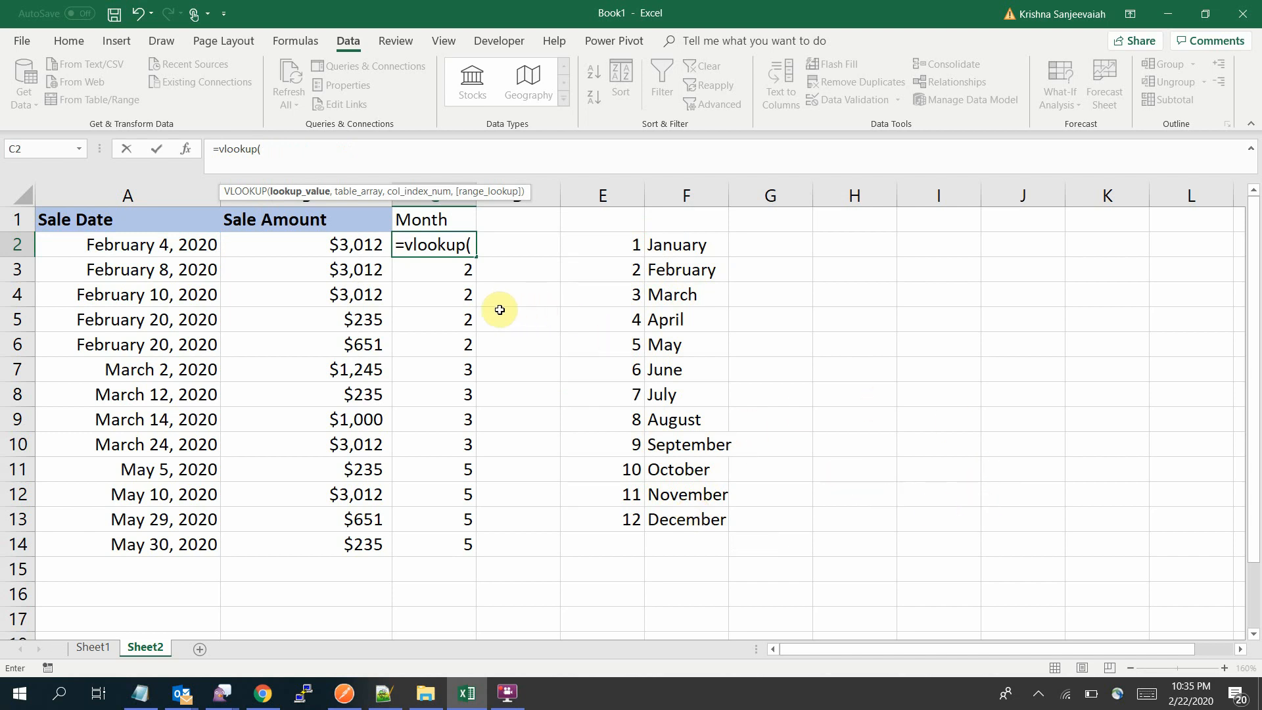
# Complete the VLOOKUP in C2 with MONTH(A2) as the lookup value, E2:F13 as the table and 1 as the column index.
pyautogui.write('mon')
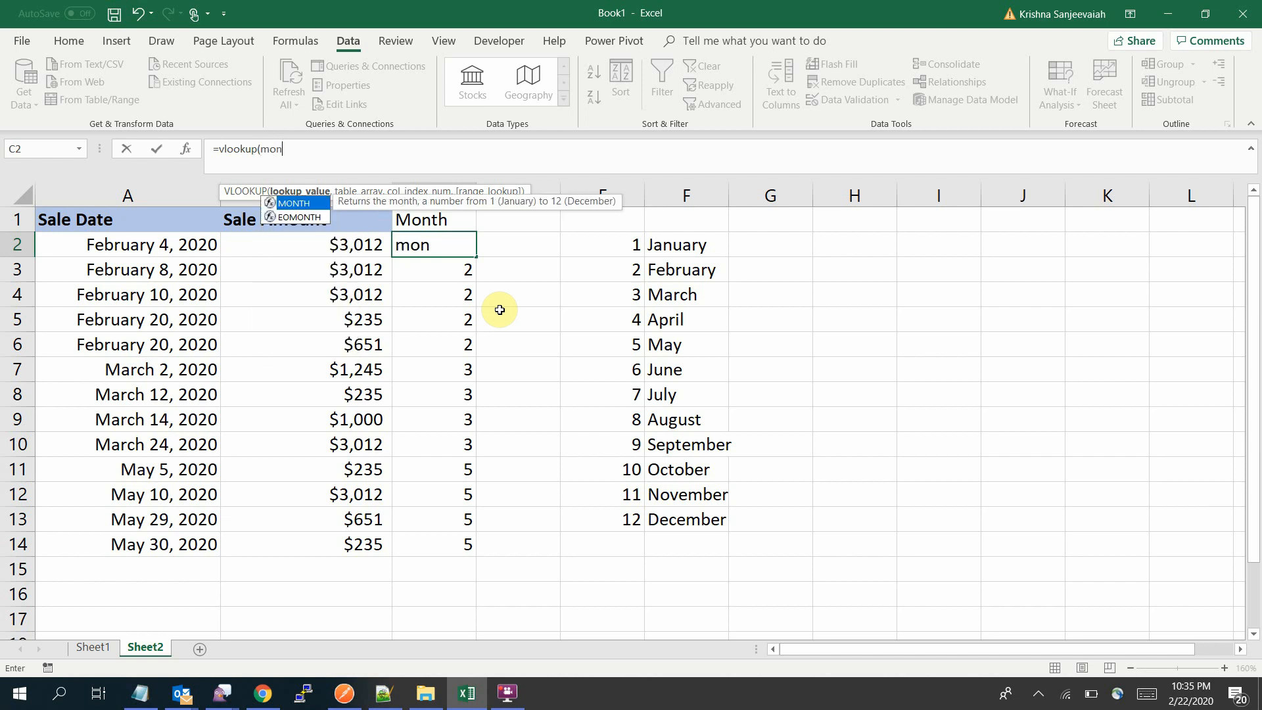
pyautogui.write('tj')
pyautogui.press('BackSpace')
pyautogui.write('h')
pyautogui.press('Tab')
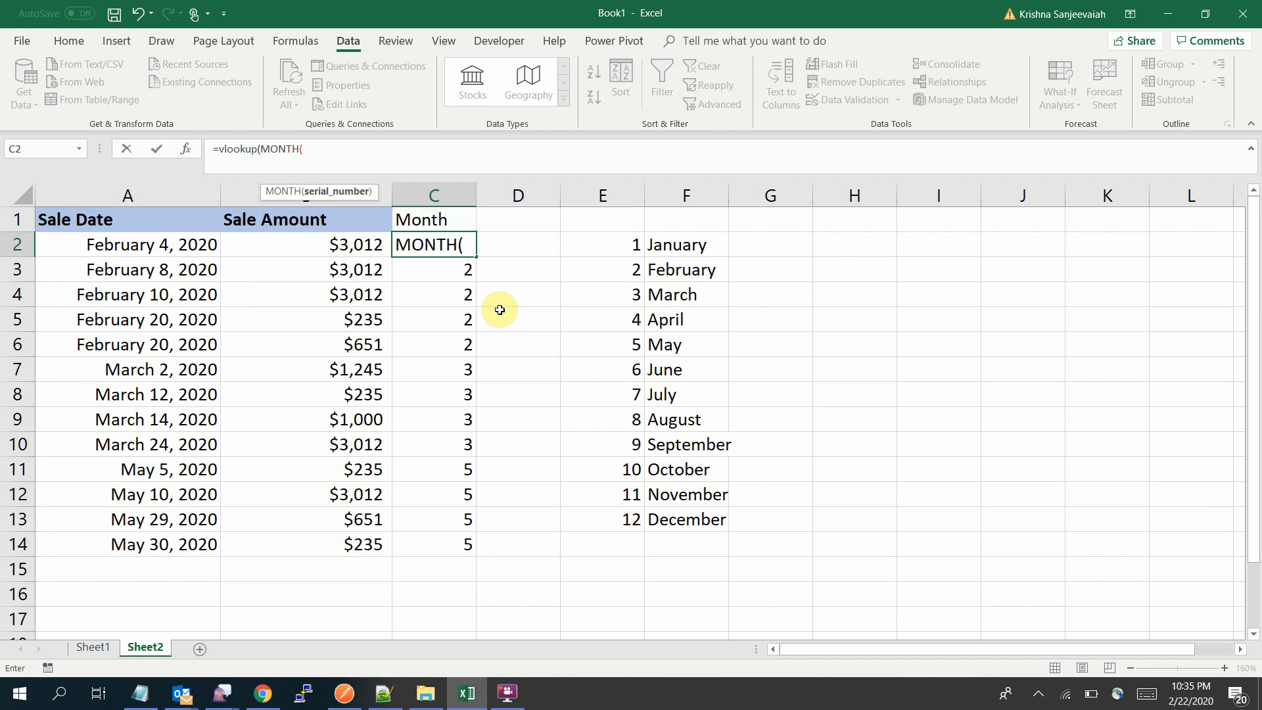
pyautogui.click(180, 252)
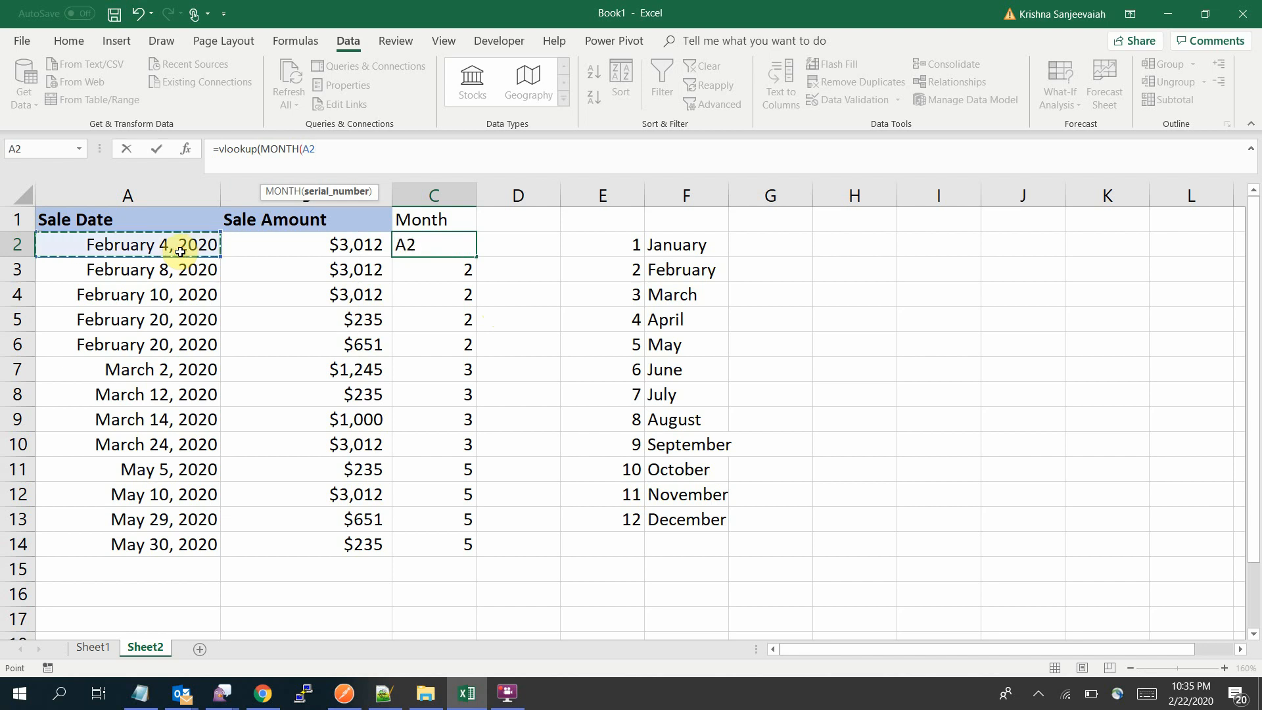
pyautogui.write('),')
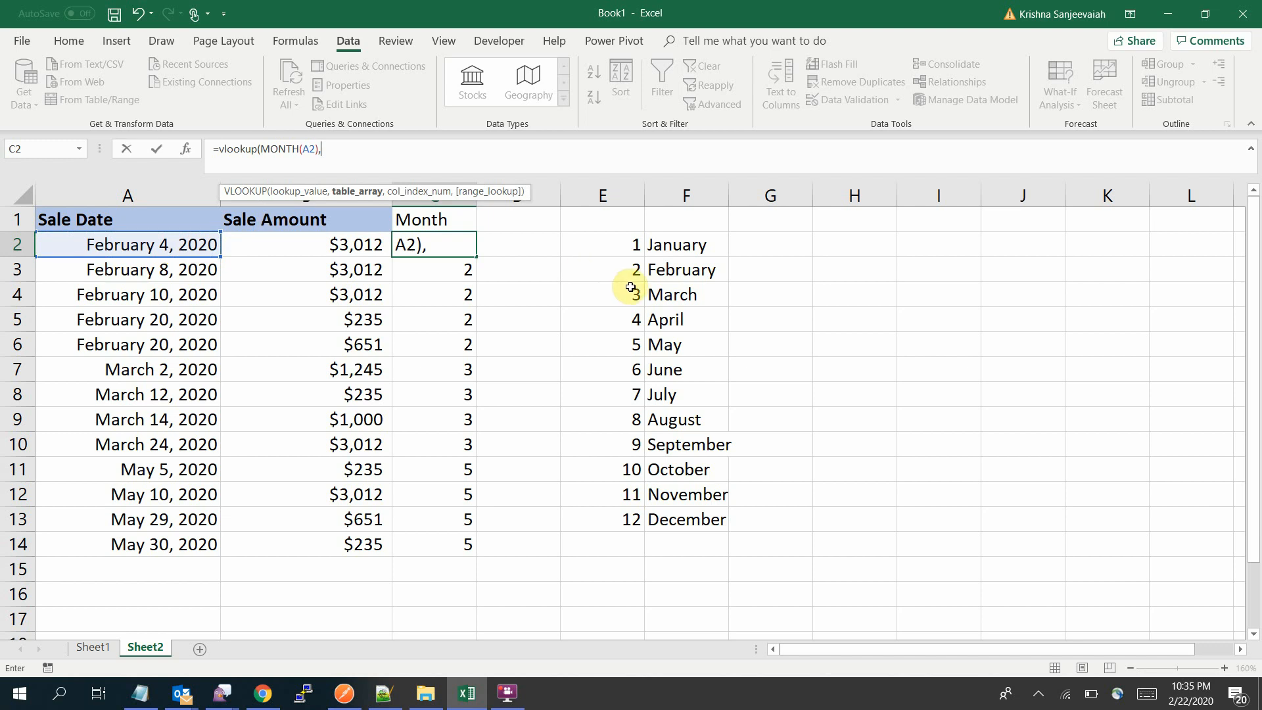
pyautogui.moveTo(618, 244); pyautogui.dragTo(679, 511)
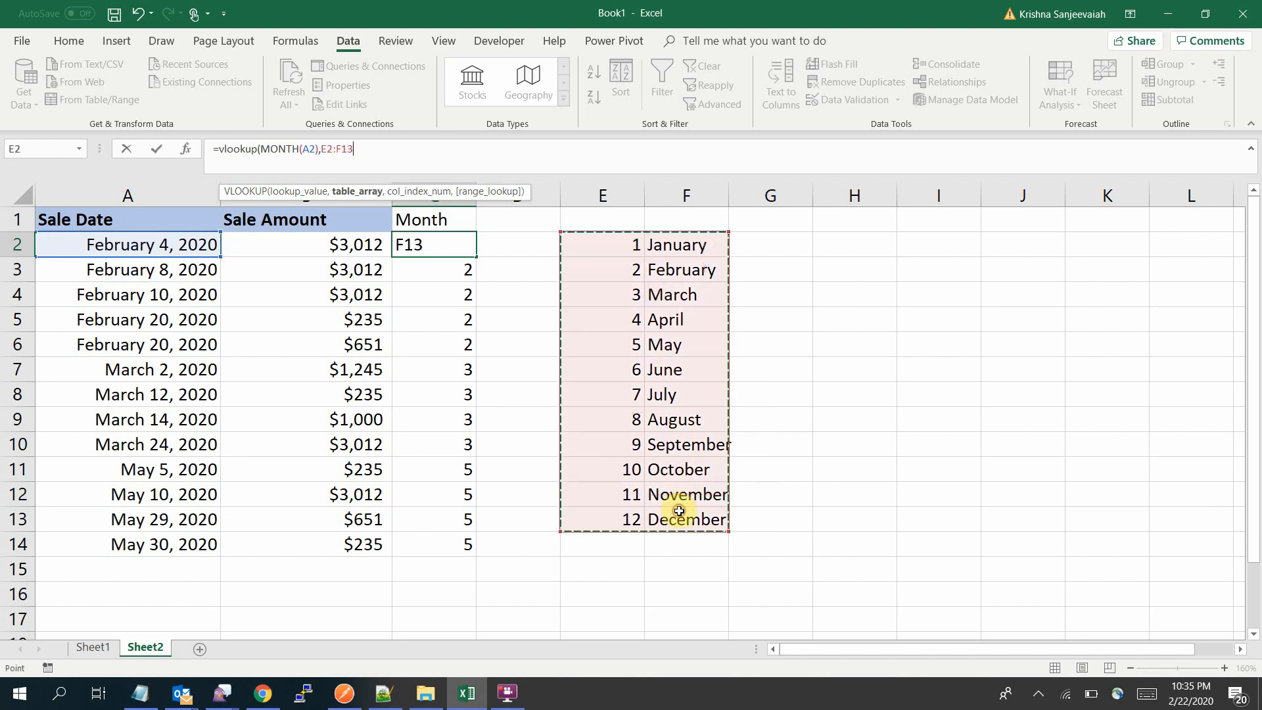
pyautogui.write(',')
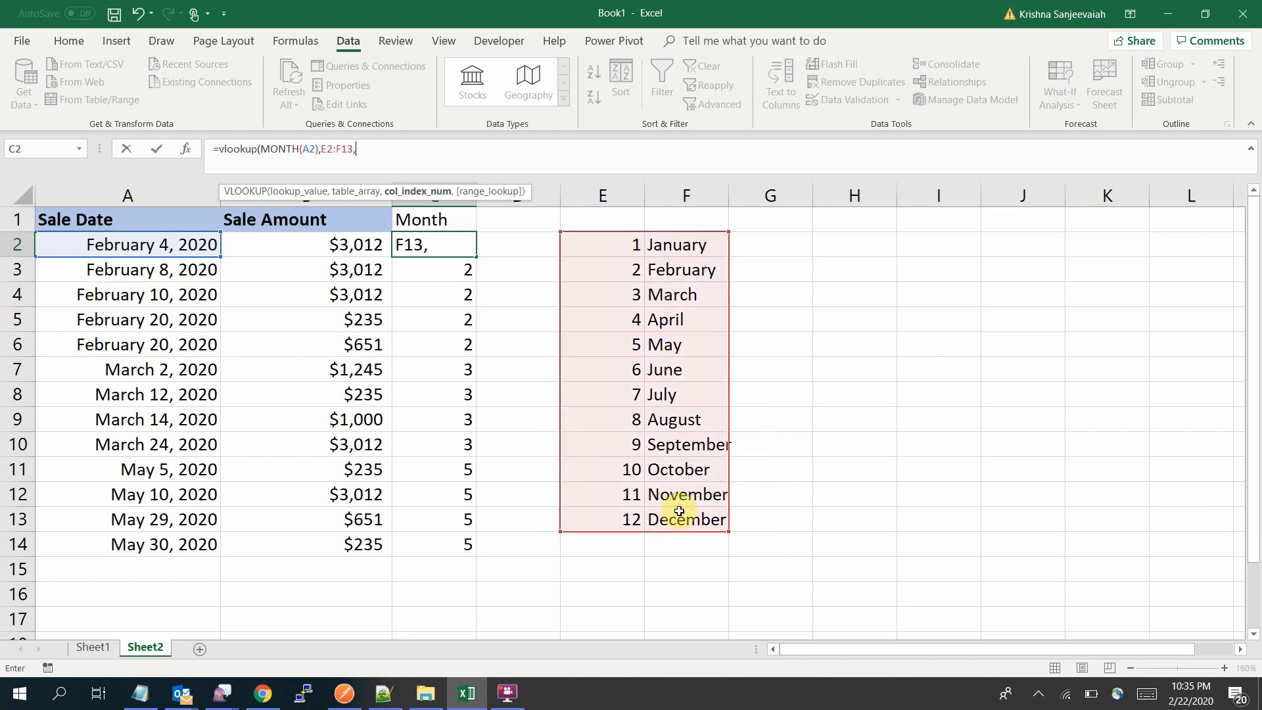
pyautogui.write('1,')
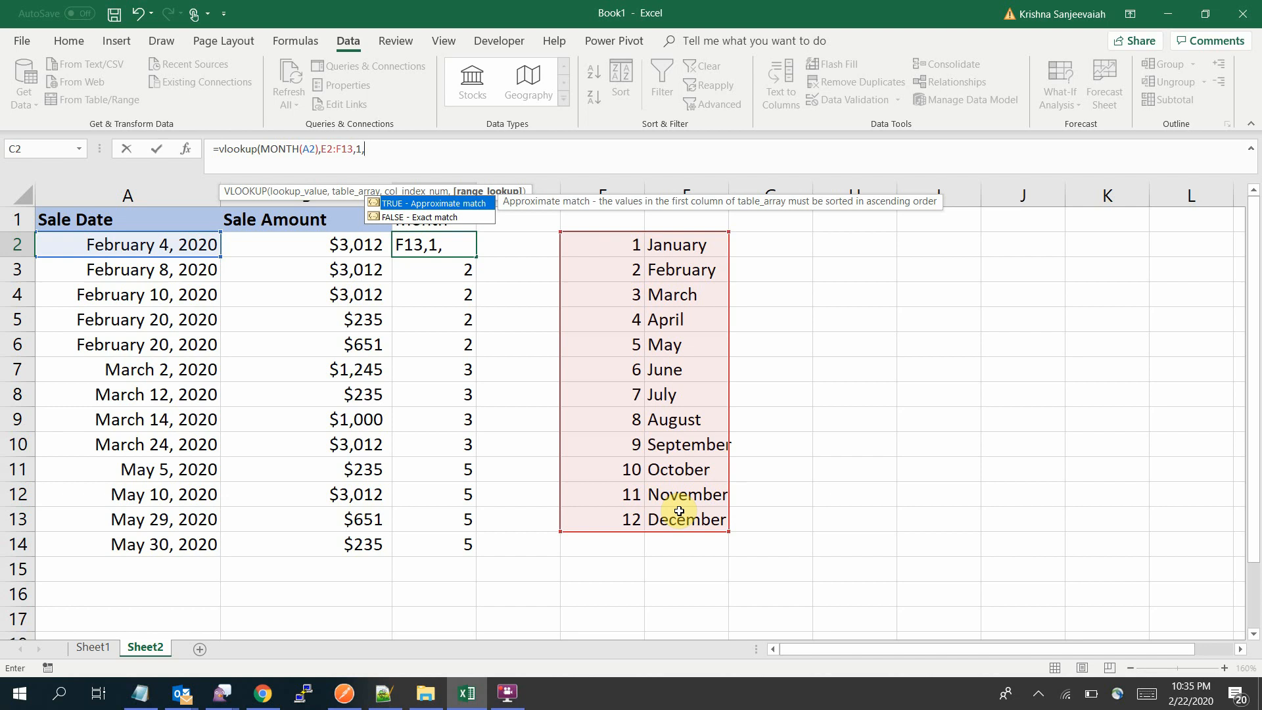
pyautogui.press('Down')
pyautogui.press('Return')
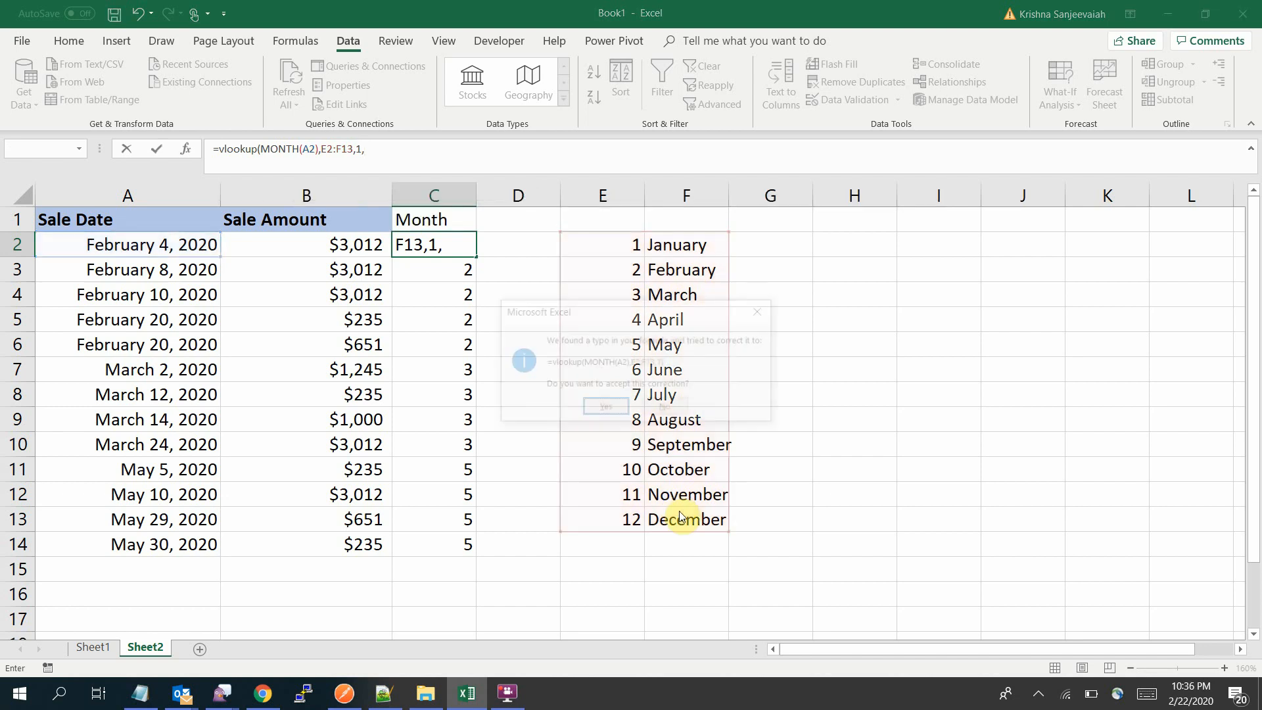
pyautogui.press('Return')
pyautogui.press('Up')
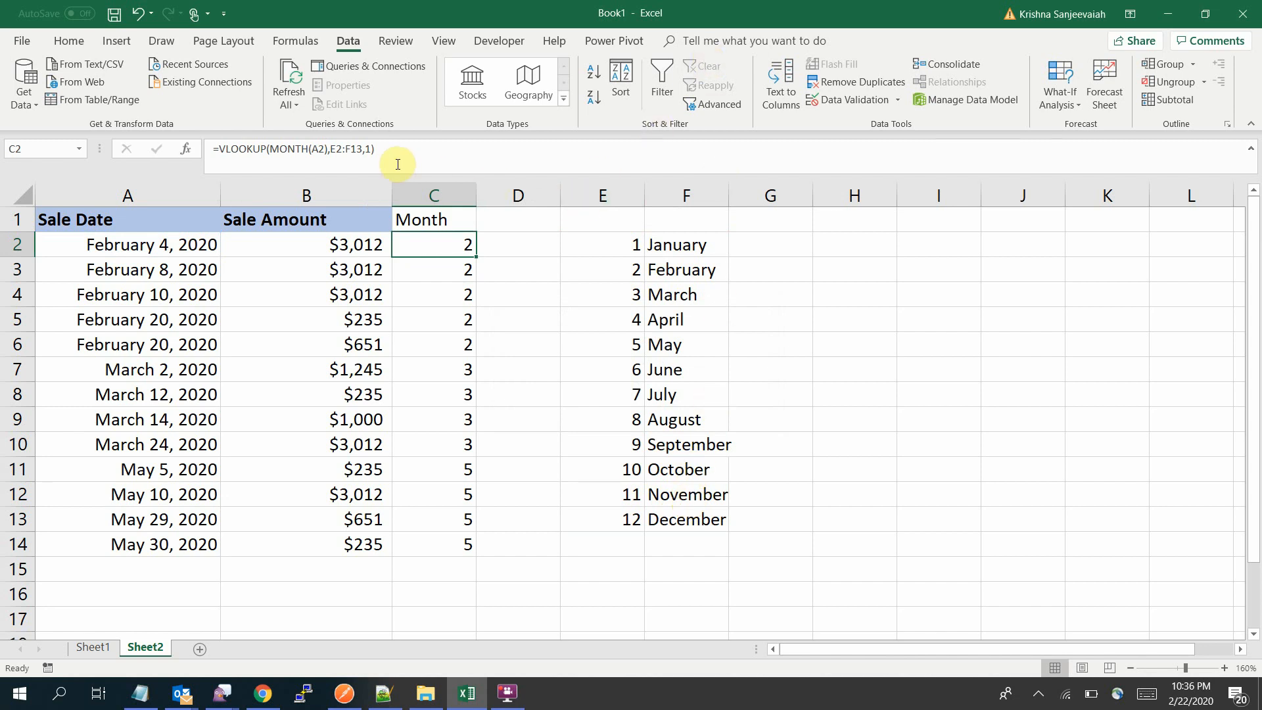
# Change the column index of the C2 VLOOKUP to 2 in its function arguments.
pyautogui.click(366, 149)
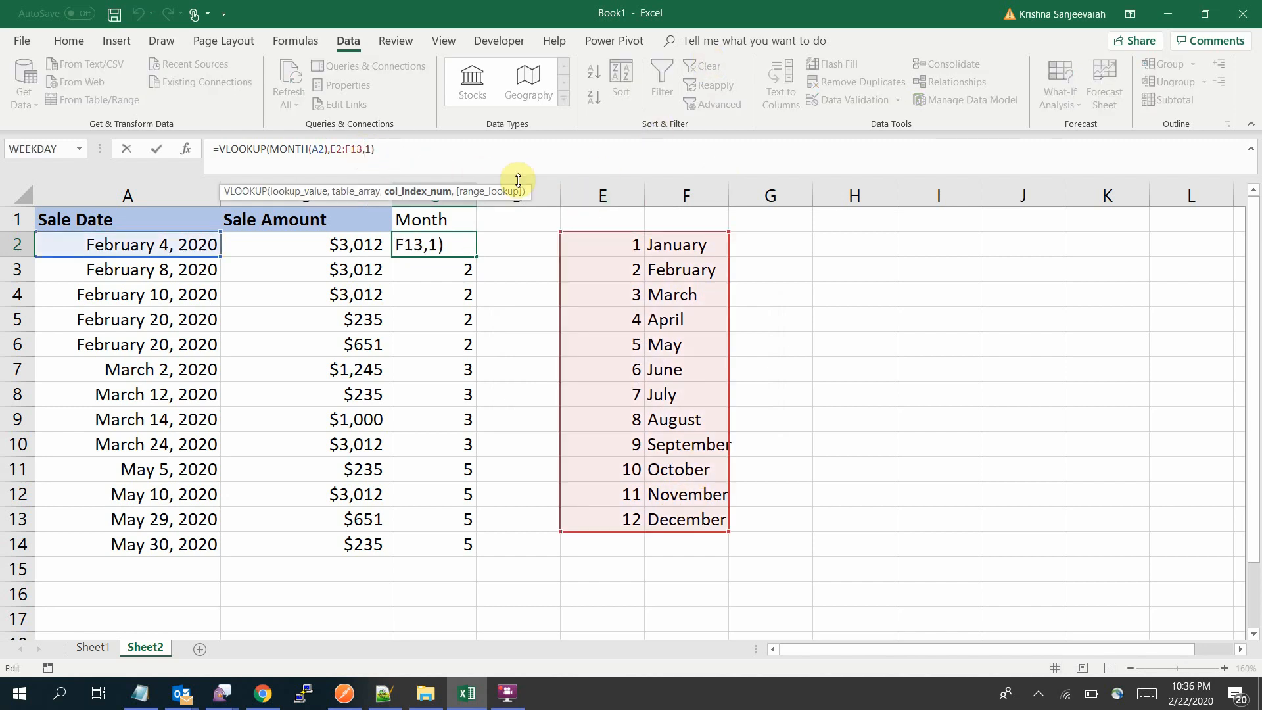
pyautogui.click(186, 149)
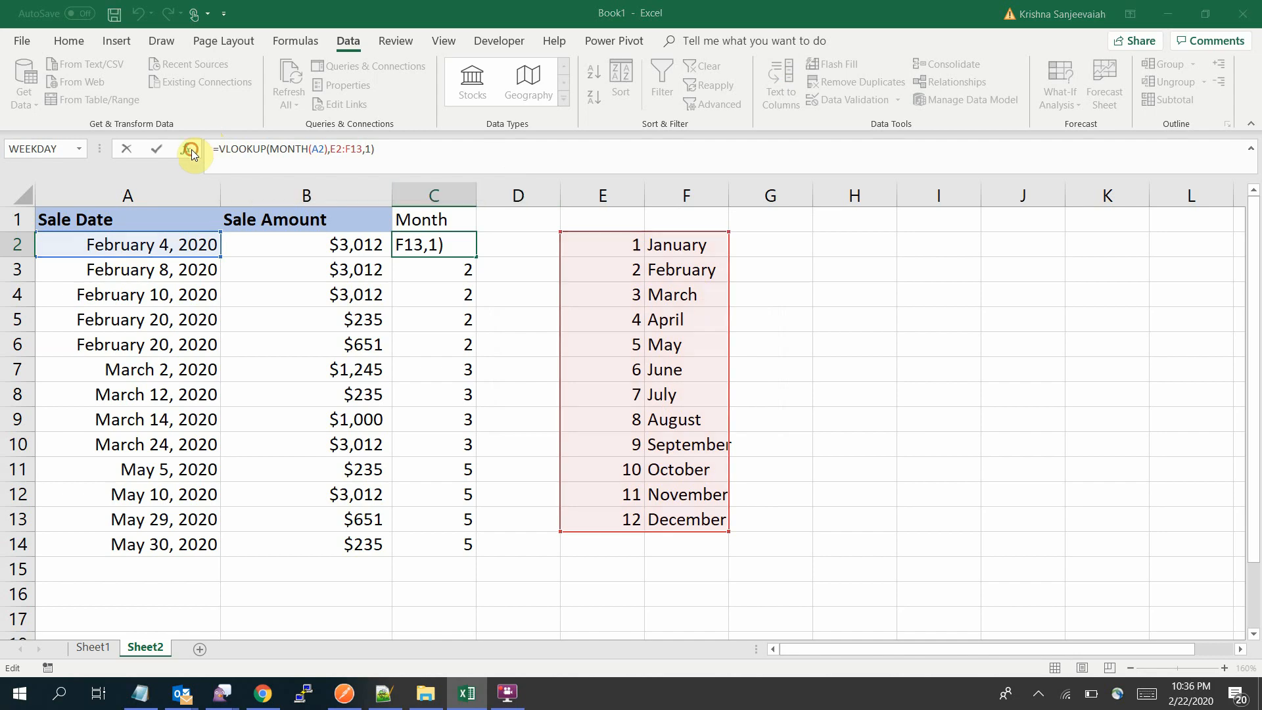
pyautogui.click(583, 323)
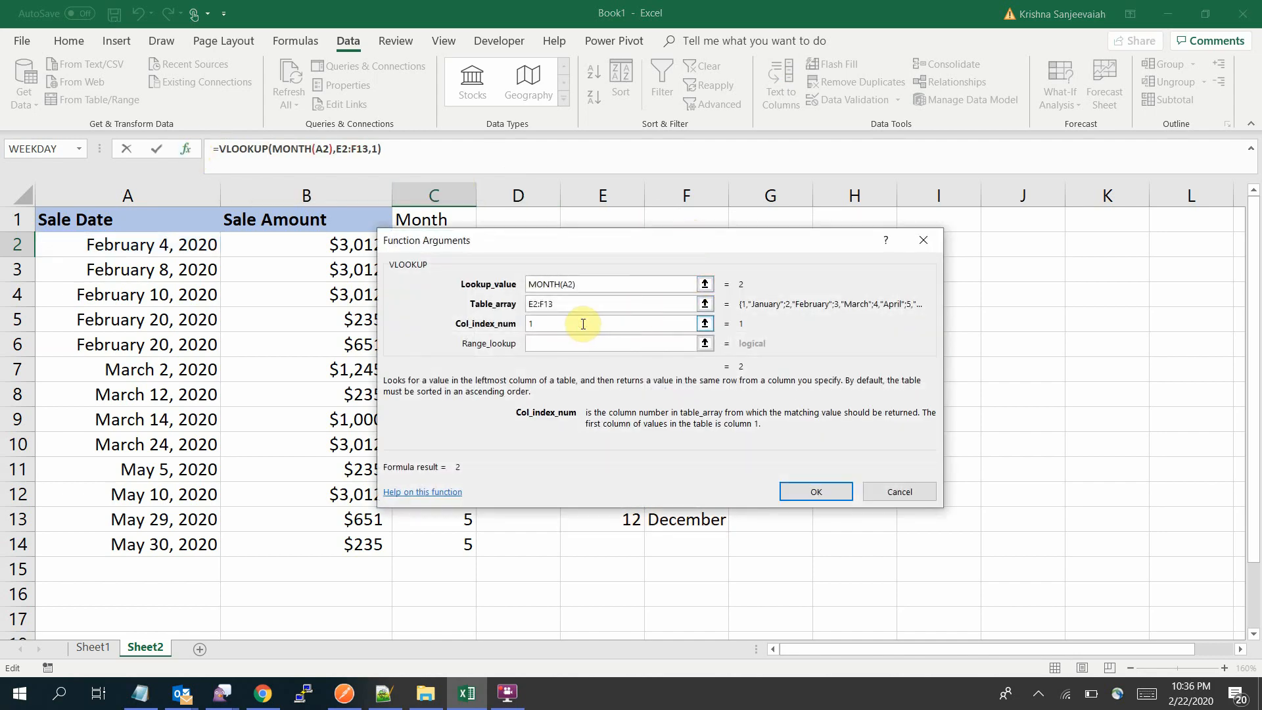
pyautogui.press('BackSpace')
pyautogui.write('2')
pyautogui.moveTo(569, 245); pyautogui.dragTo(668, 441)
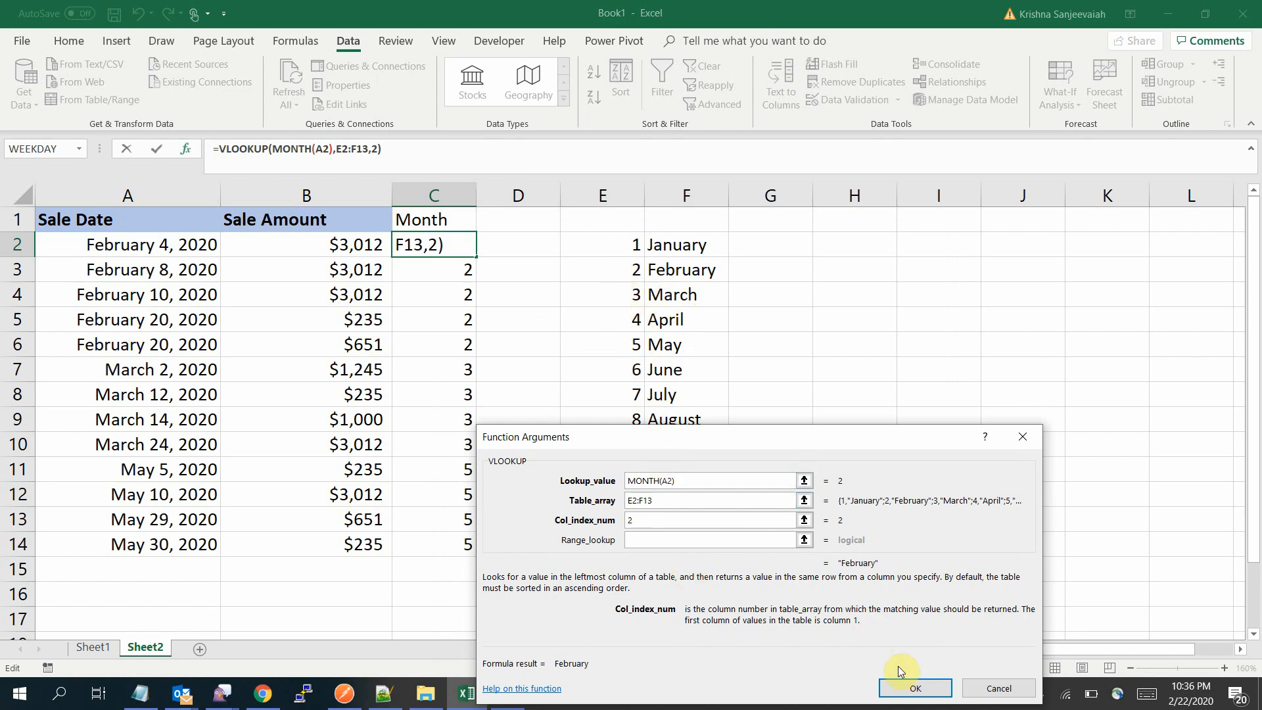
pyautogui.click(914, 687)
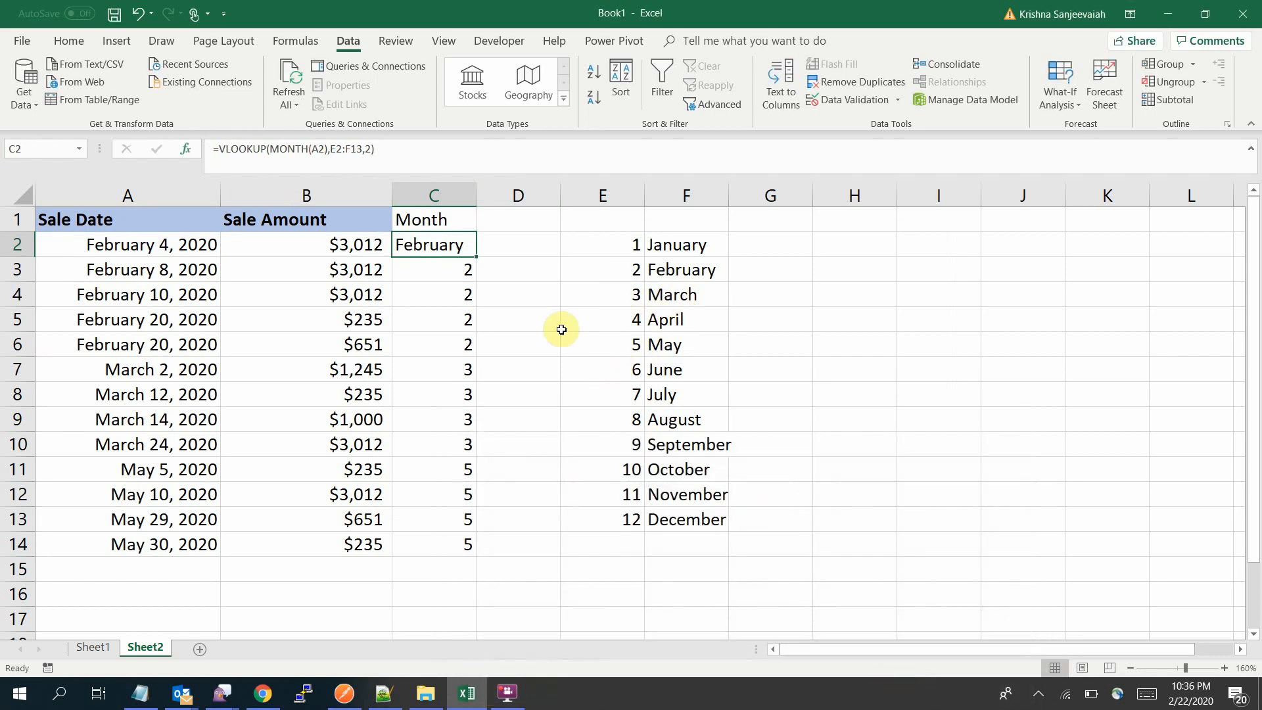
# Fill the C2 lookup formula down to C14 and check the copied formula in C4.
pyautogui.doubleClick(475, 256)
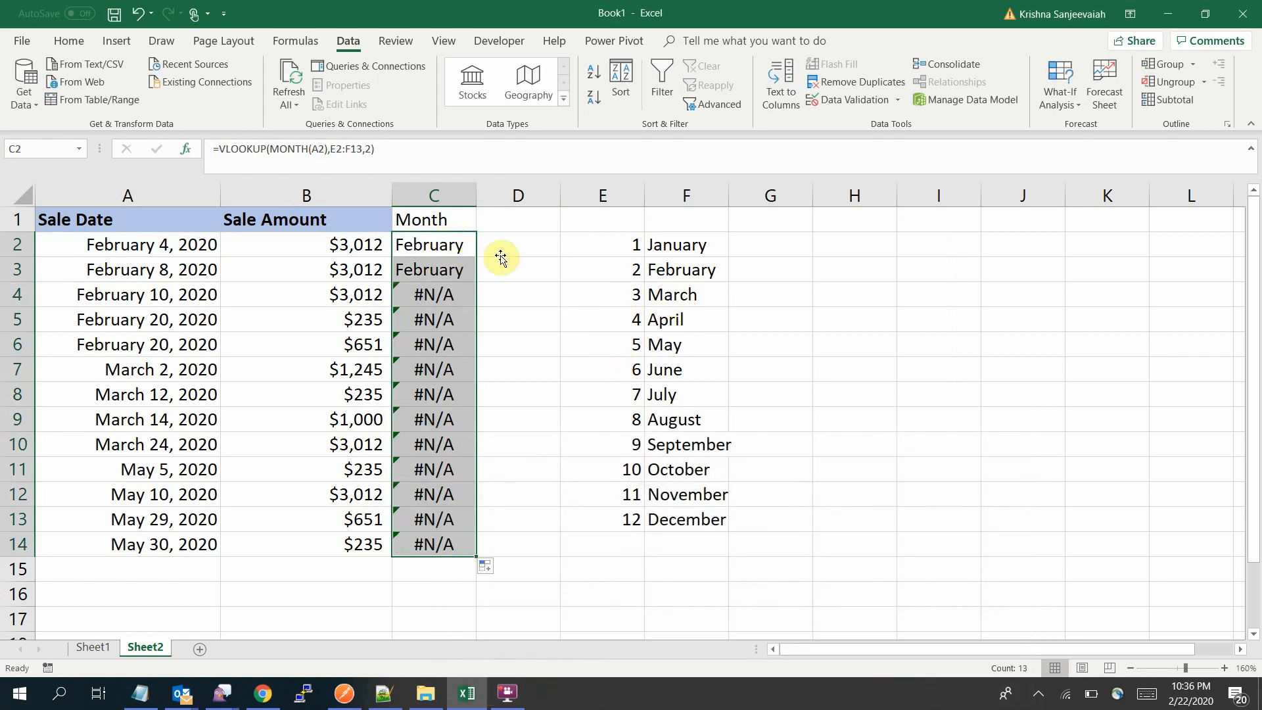
pyautogui.click(458, 244)
pyautogui.click(439, 289)
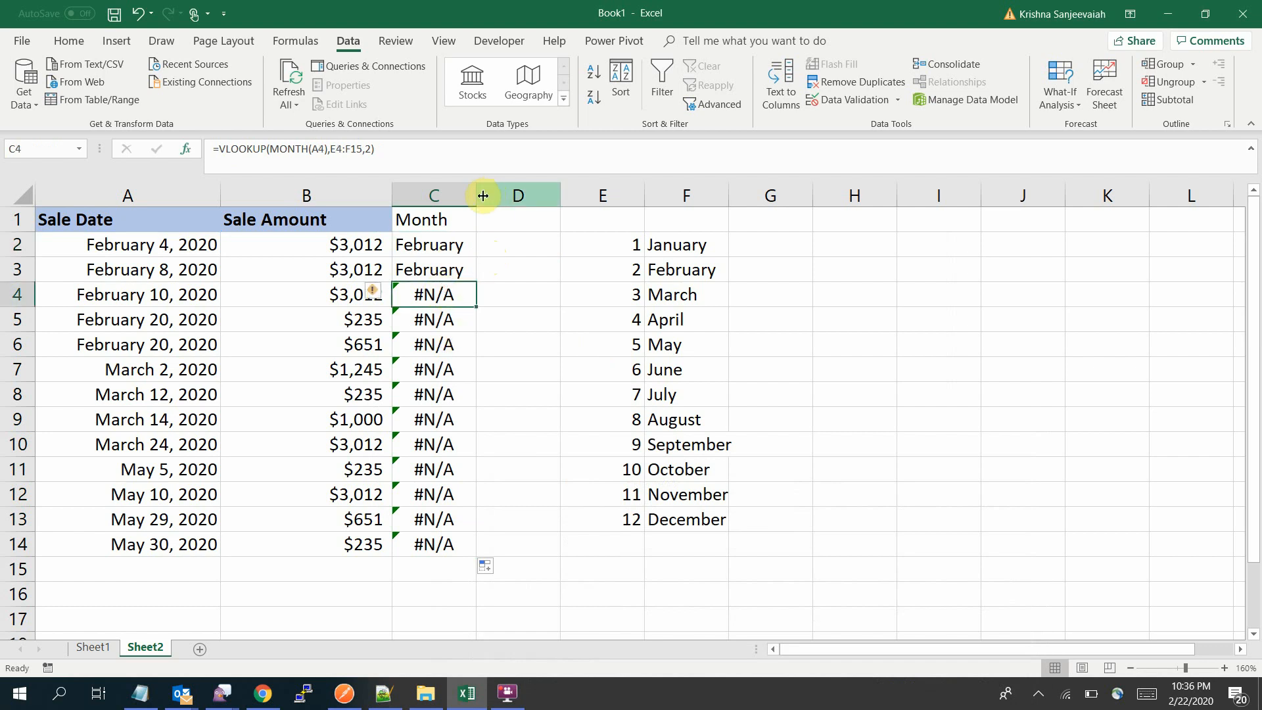
# Widen column C and check the lookup formulas copied into C5 and C3.
pyautogui.moveTo(483, 195); pyautogui.dragTo(526, 196)
pyautogui.click(451, 322)
pyautogui.click(459, 268)
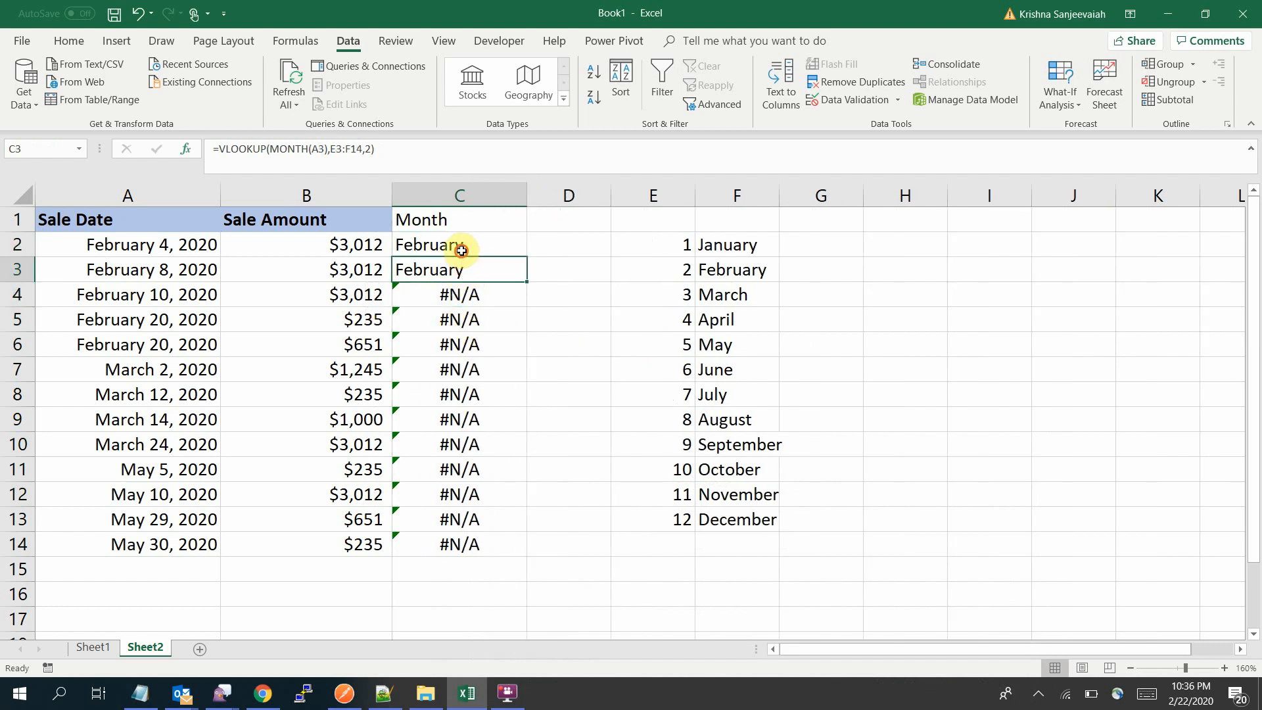
# Make the table range in the C2 VLOOKUP absolute as $E$2:$F$13 and fill the formula down to C14.
pyautogui.click(462, 250)
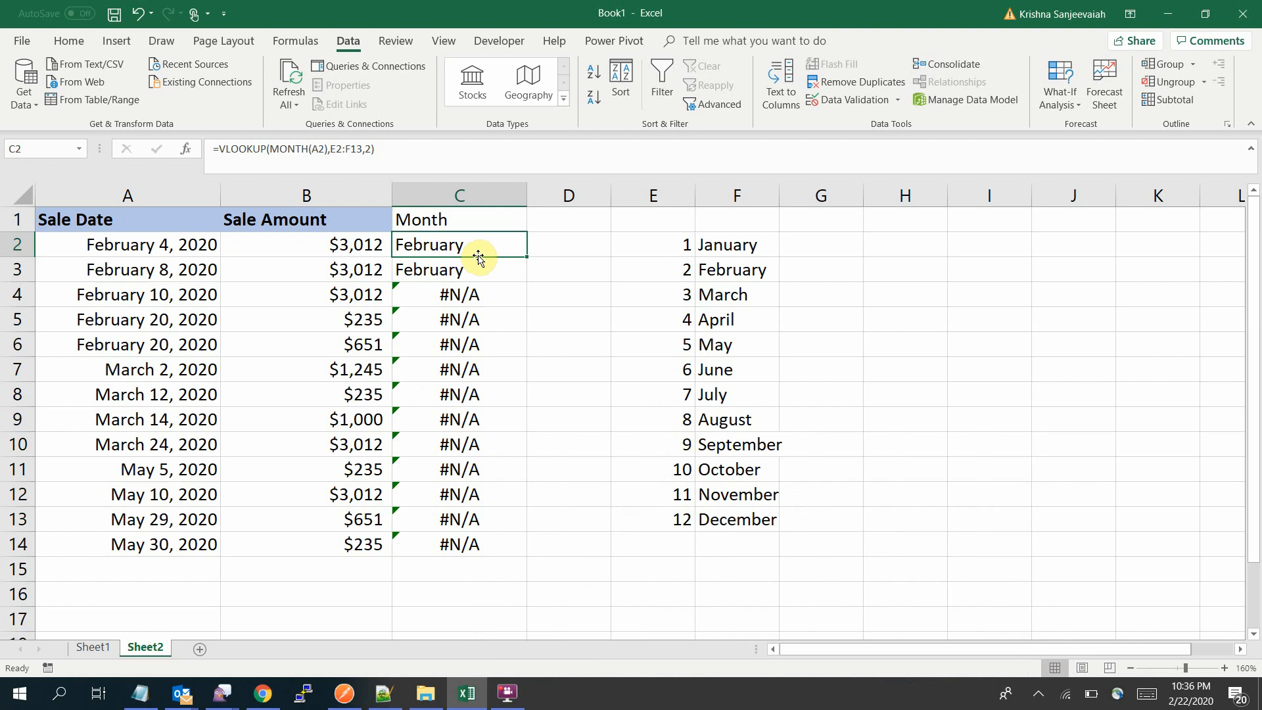
pyautogui.click(335, 147)
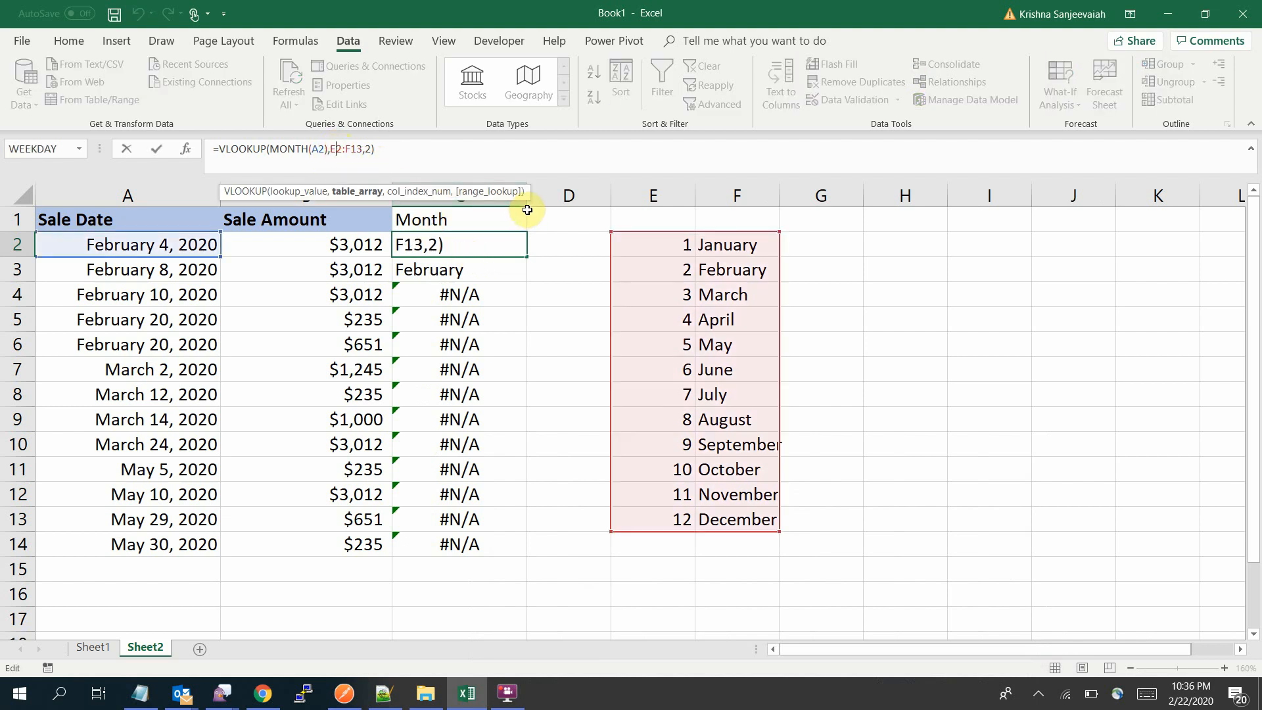
pyautogui.press('F4')
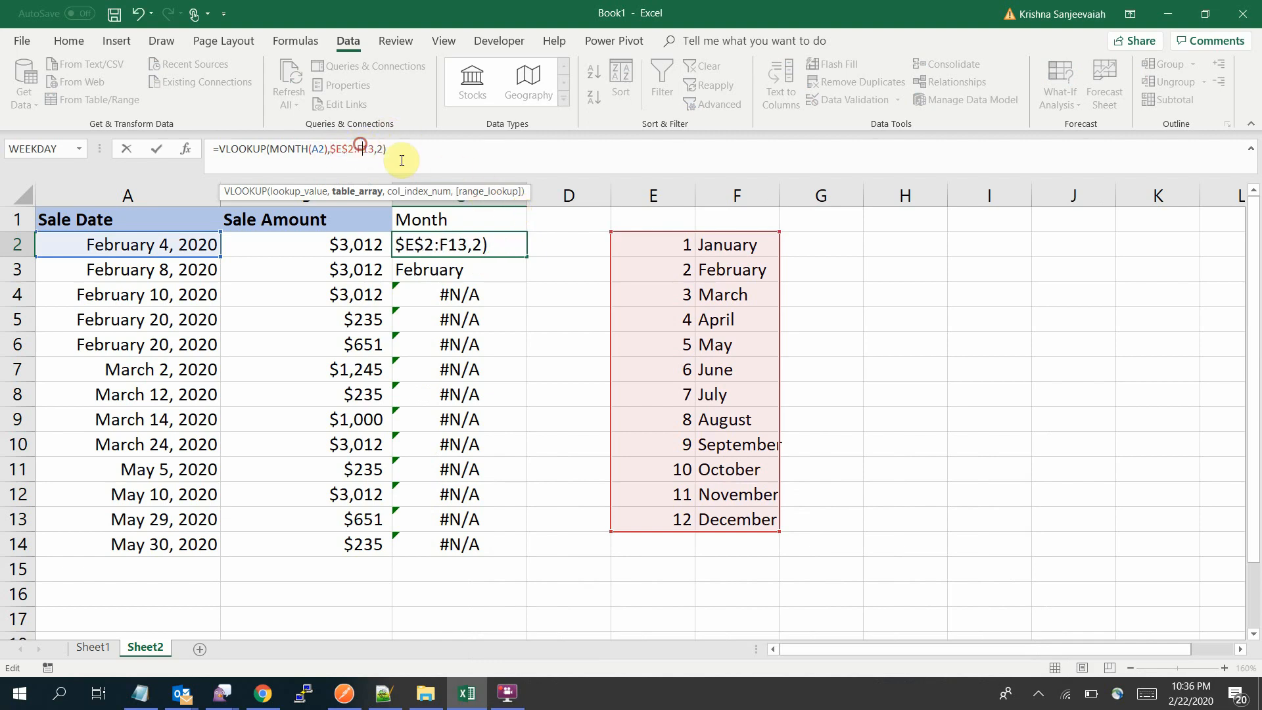
pyautogui.press('F4')
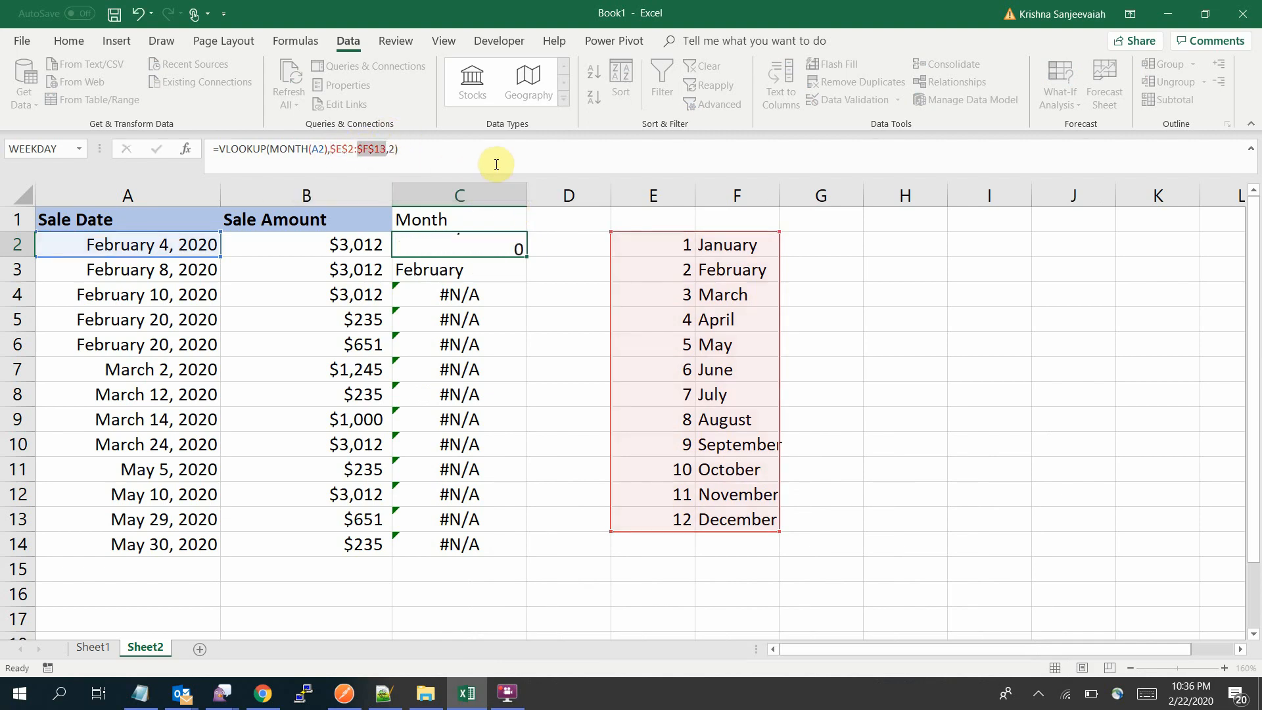
pyautogui.hotkey('ctrl', 'Return')
pyautogui.doubleClick(526, 257)
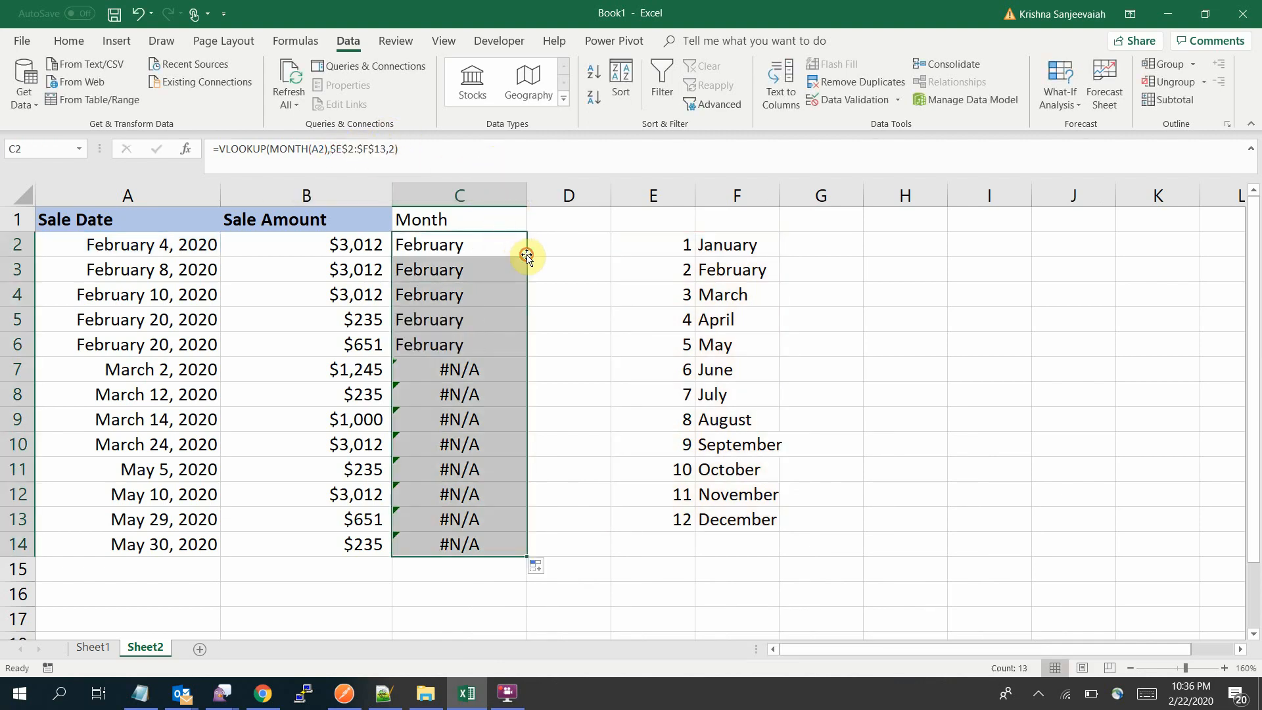
pyautogui.click(495, 435)
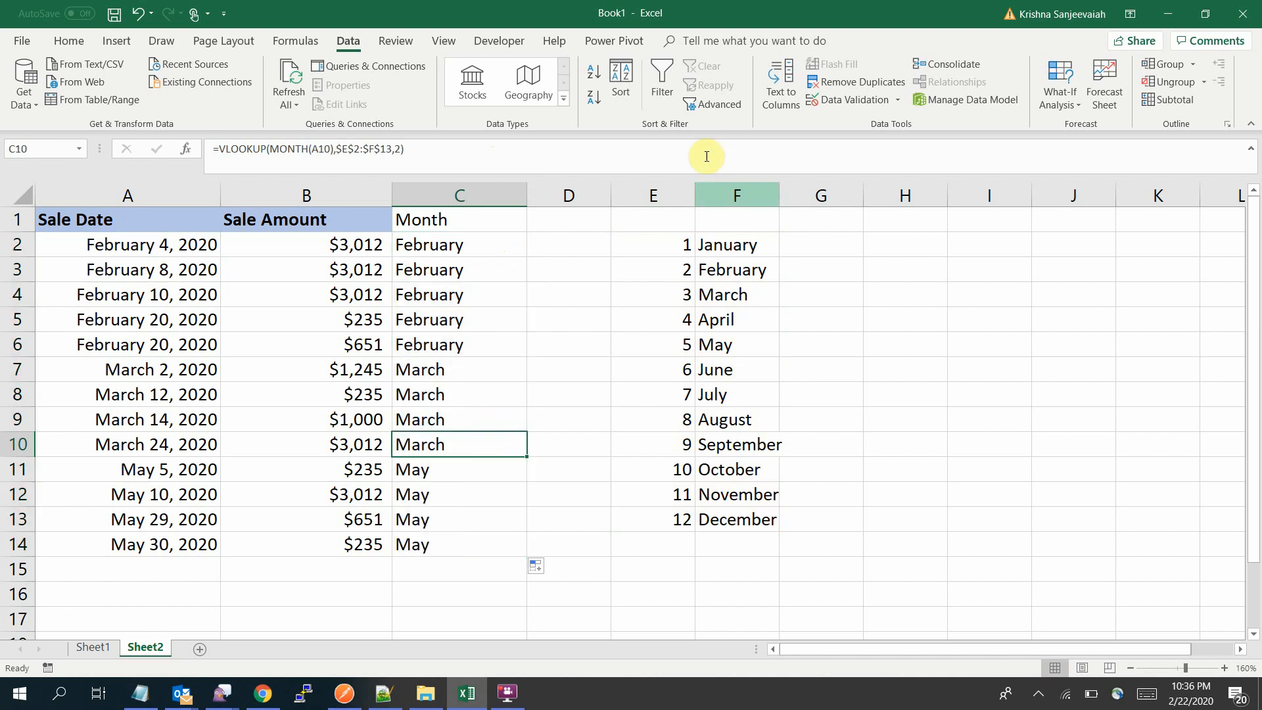
# Hide columns E and F containing the month lookup table.
pyautogui.moveTo(656, 195); pyautogui.dragTo(723, 194)
pyautogui.rightClick(724, 193)
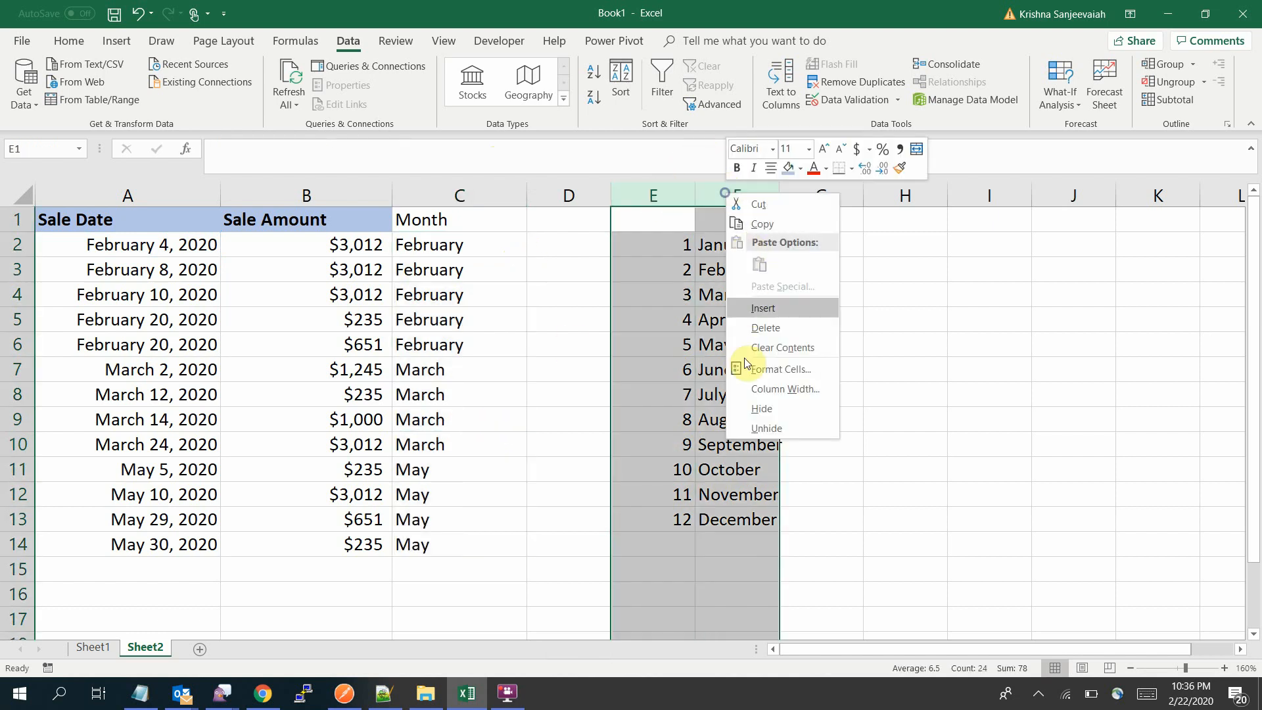
pyautogui.click(781, 408)
pyautogui.click(592, 441)
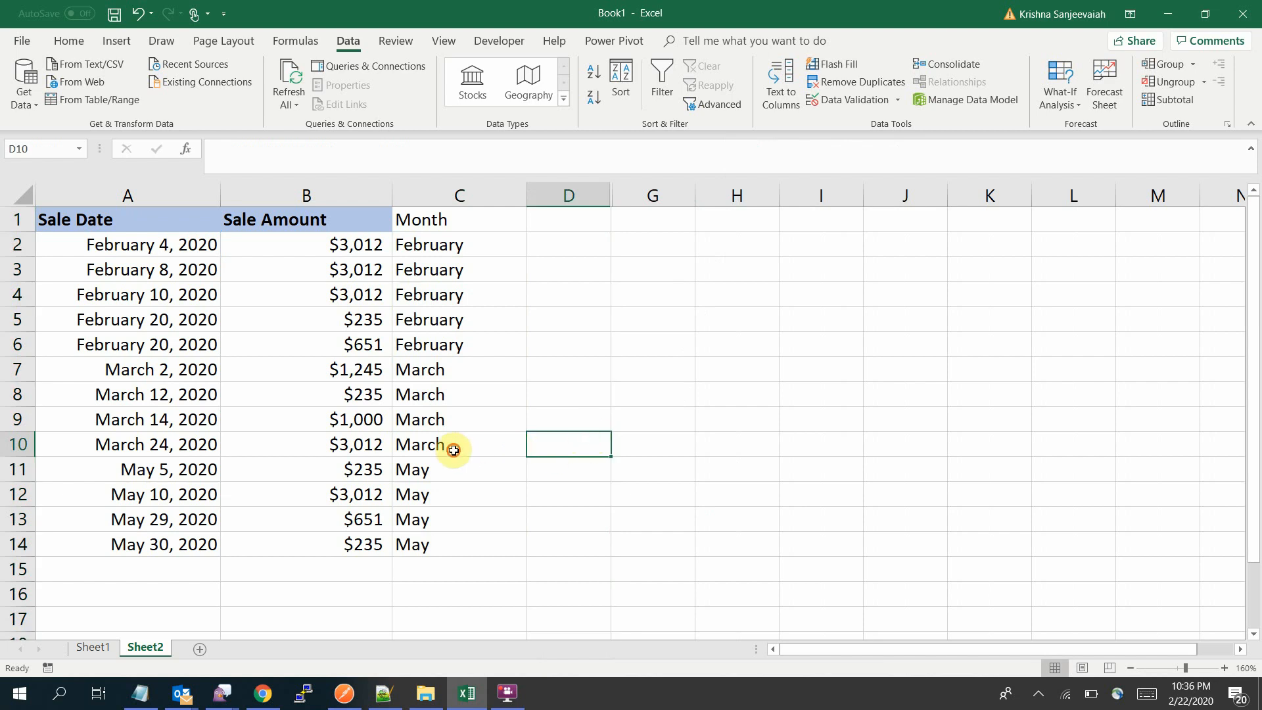
# Add subtotals to A1:C14 that sum Sale Amount at each change in Month.
pyautogui.click(451, 445)
pyautogui.moveTo(463, 539); pyautogui.dragTo(28, 210)
pyautogui.press('alt')
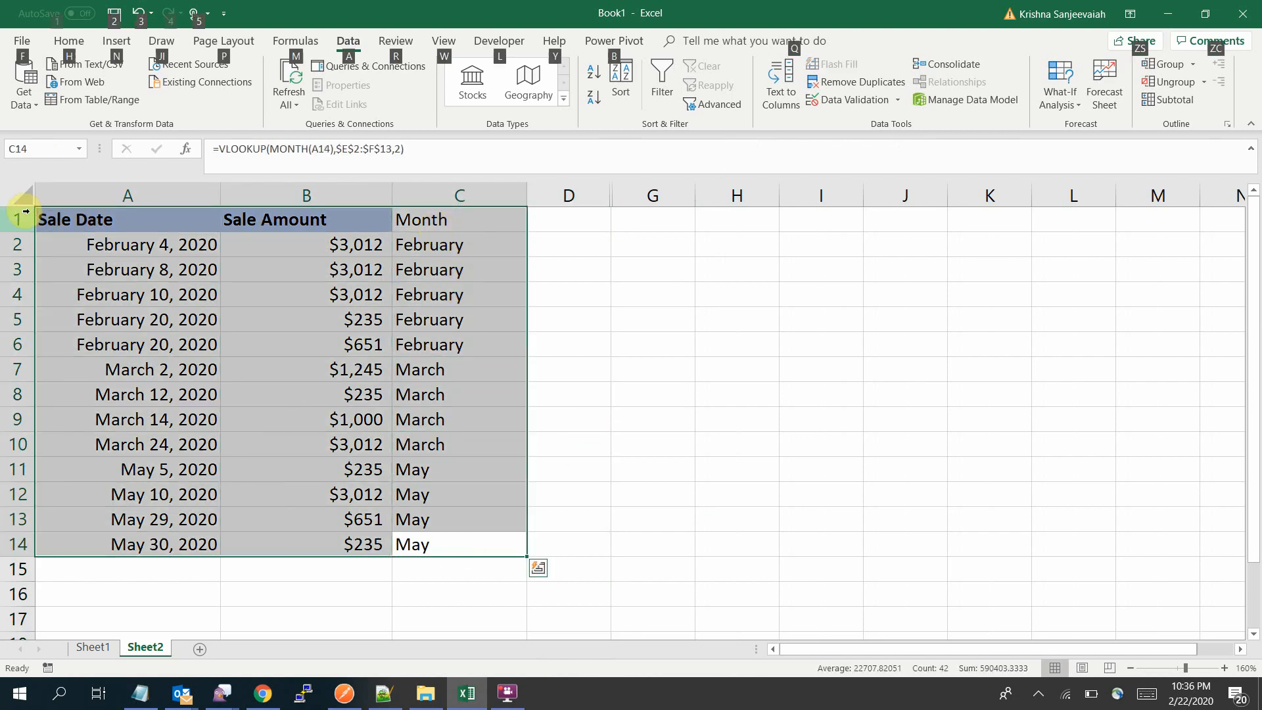
pyautogui.press('d')
pyautogui.press('b')
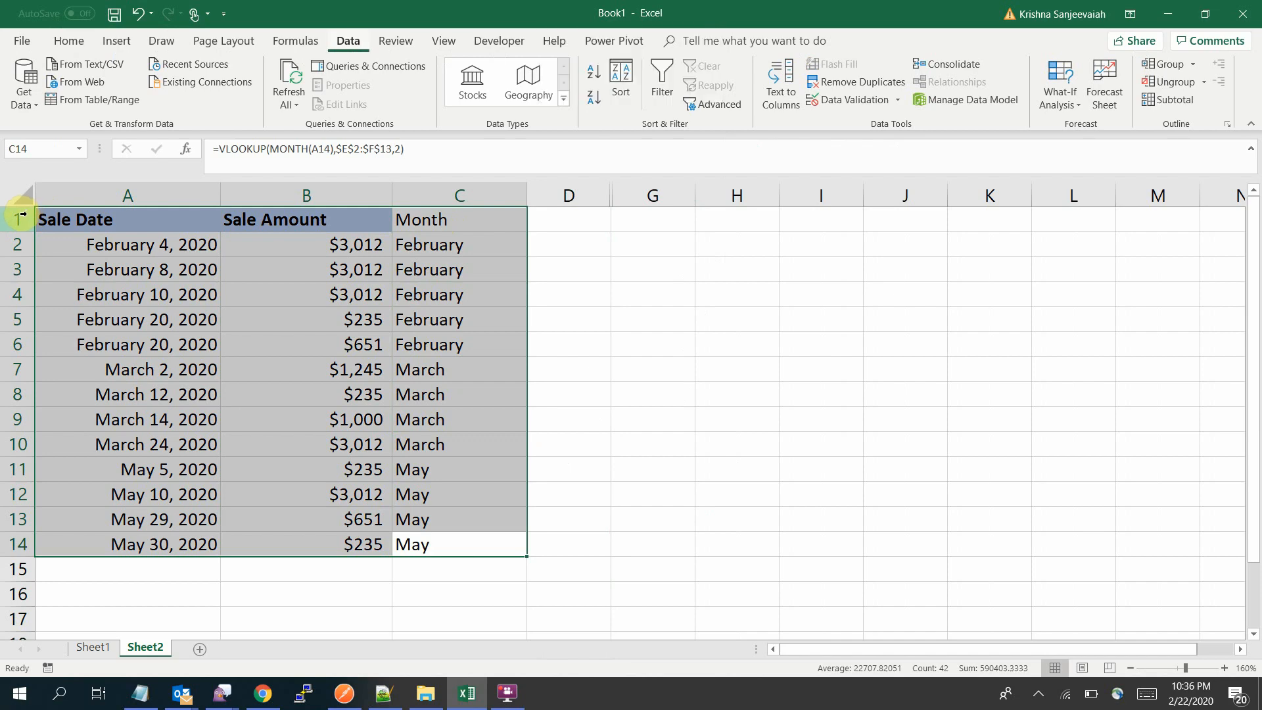
pyautogui.moveTo(709, 320); pyautogui.dragTo(722, 134)
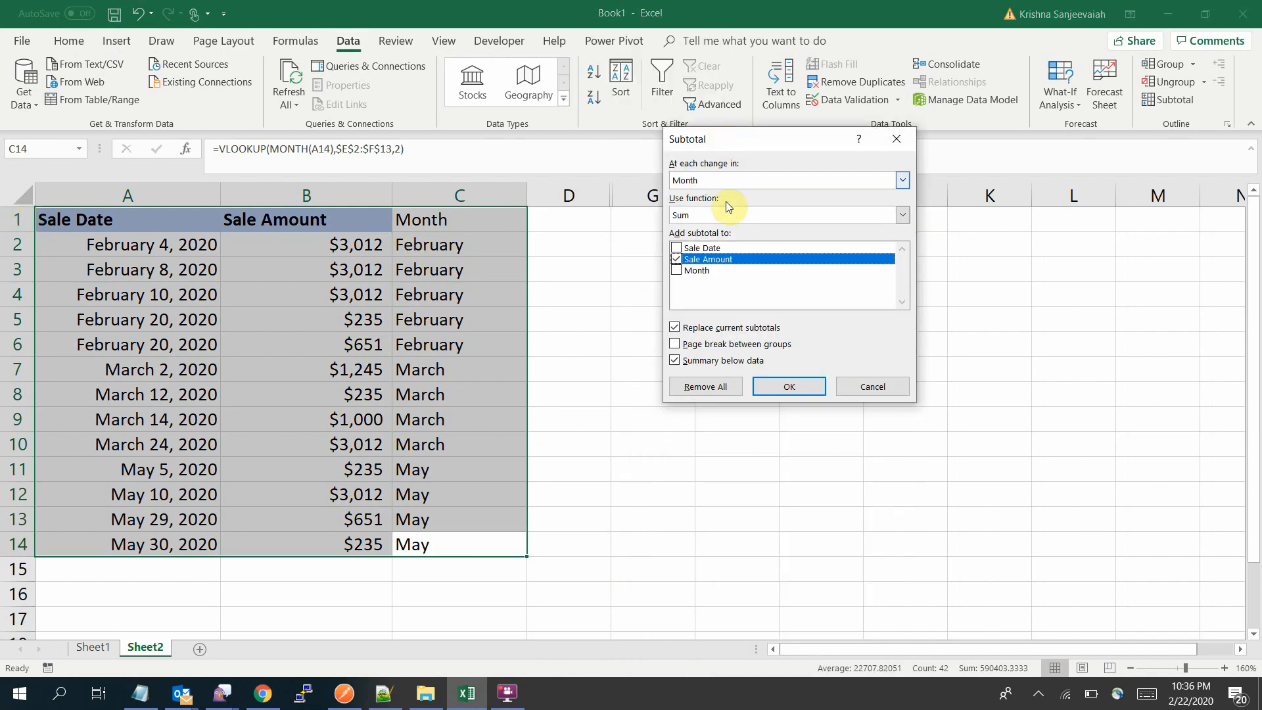
pyautogui.click(791, 386)
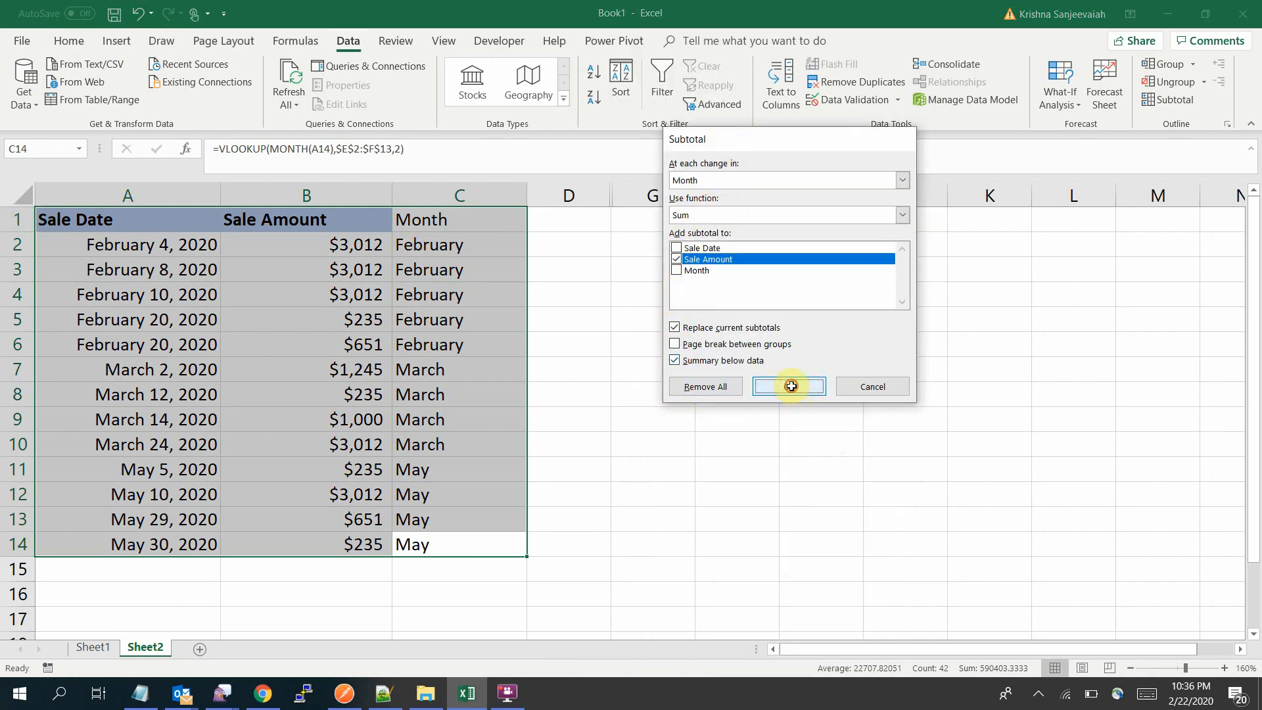
# Collapse the subtotal outline to level 2 and review the March and May total rows.
pyautogui.click(35, 194)
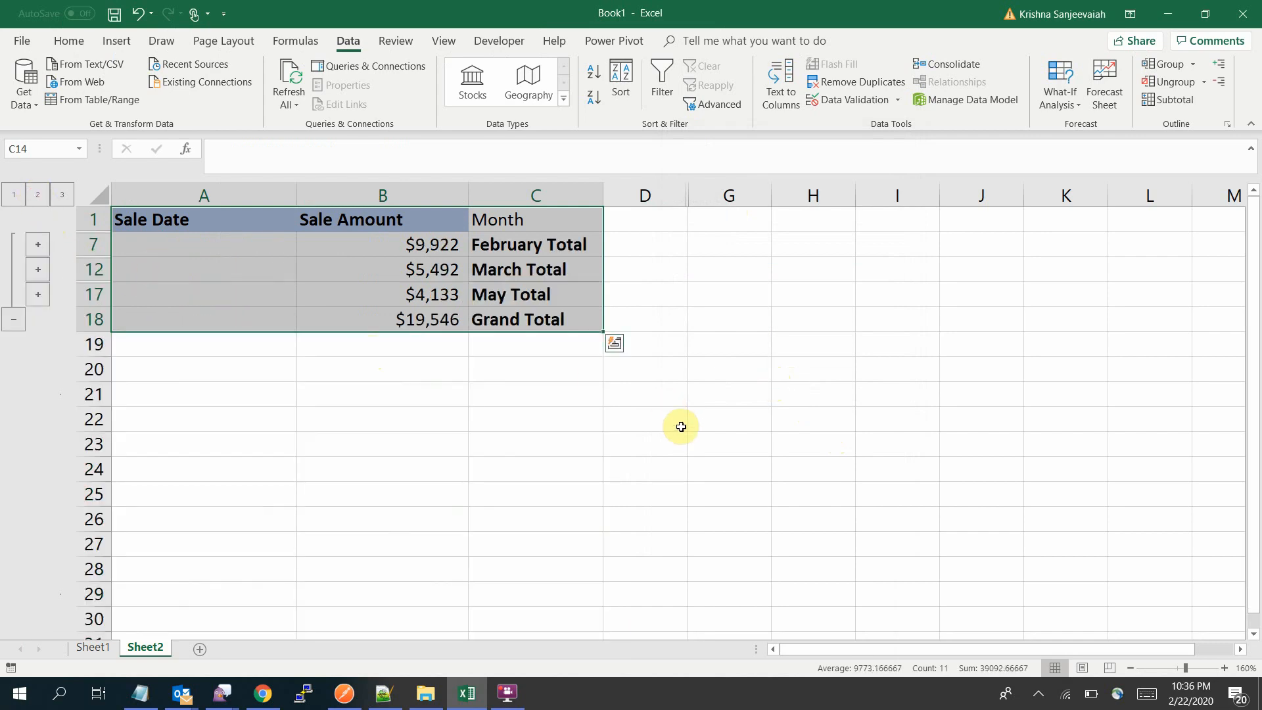
pyautogui.click(524, 280)
pyautogui.click(526, 293)
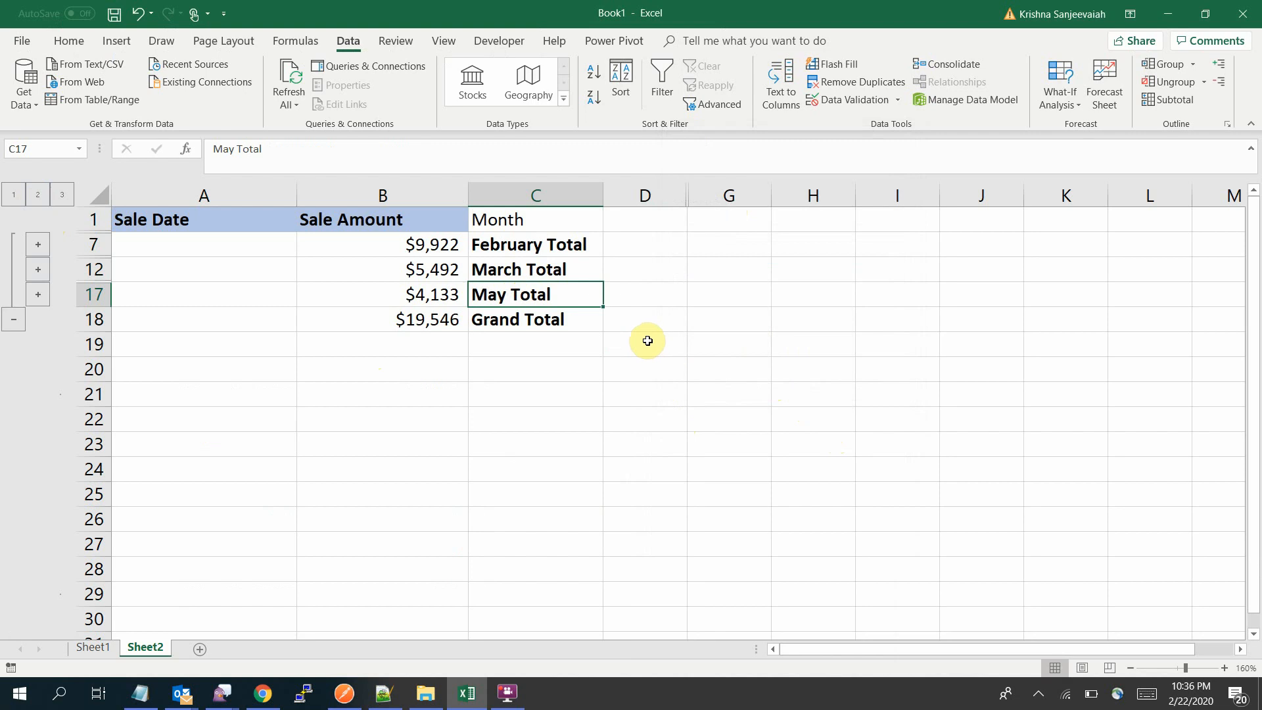
# Switch to Notepad and highlight the Subtotal method and the Pivote Table line in the list of grouping methods.
pyautogui.click(140, 693)
pyautogui.doubleClick(928, 333)
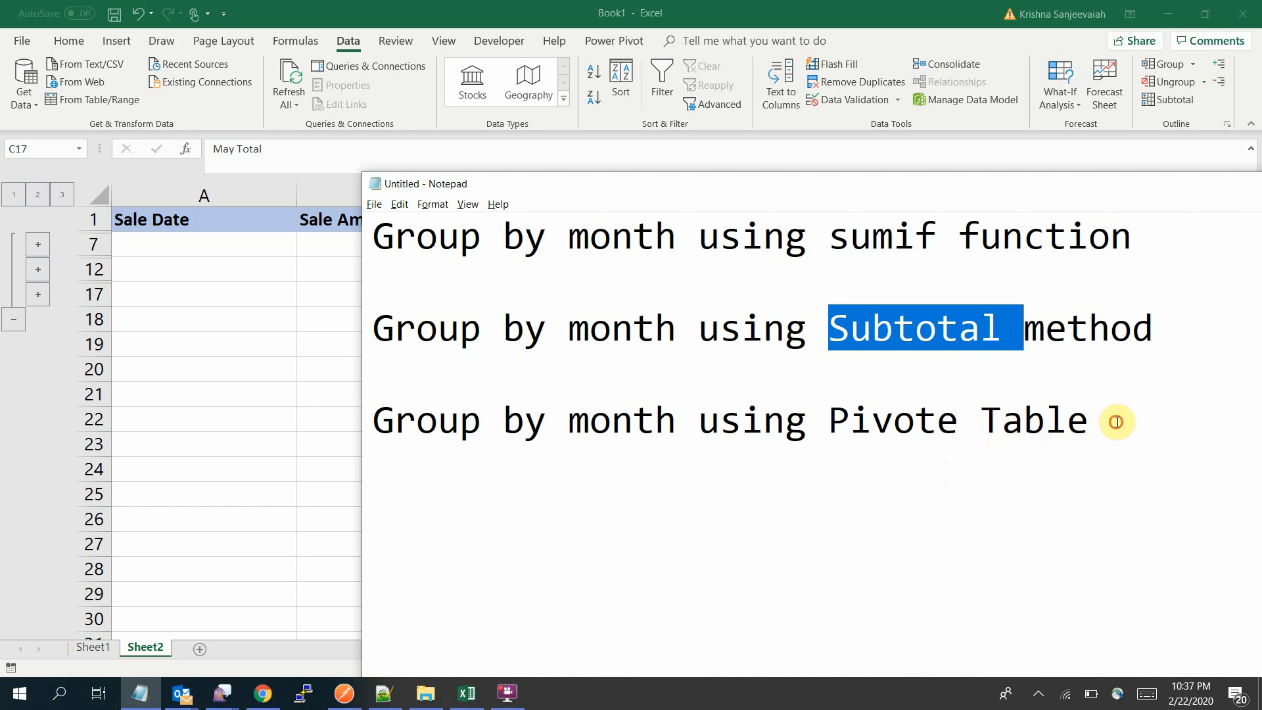
pyautogui.moveTo(1116, 422); pyautogui.dragTo(295, 452)
pyautogui.moveTo(376, 421); pyautogui.dragTo(1155, 399)
pyautogui.click(1160, 389)
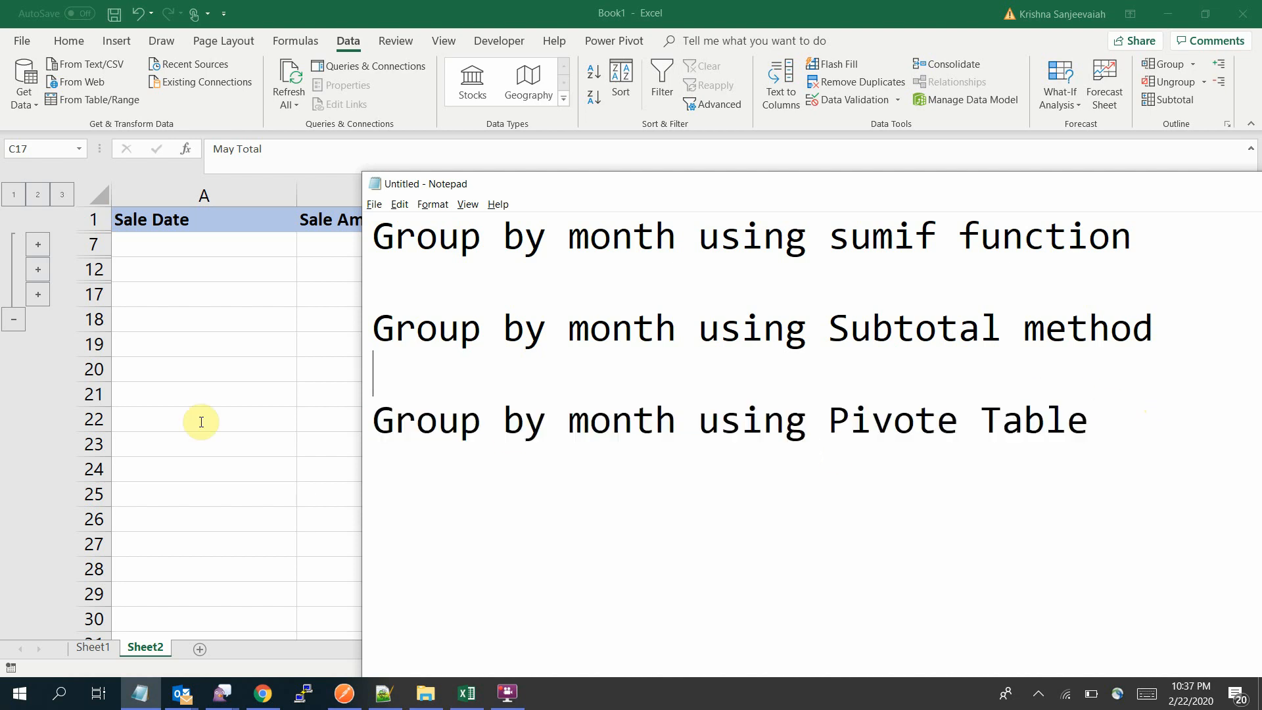
# Switch back to Excel and copy the Sale Date and Sale Amount data in A2:B15 of Sheet1 into A1 of a new worksheet.
pyautogui.click(100, 652)
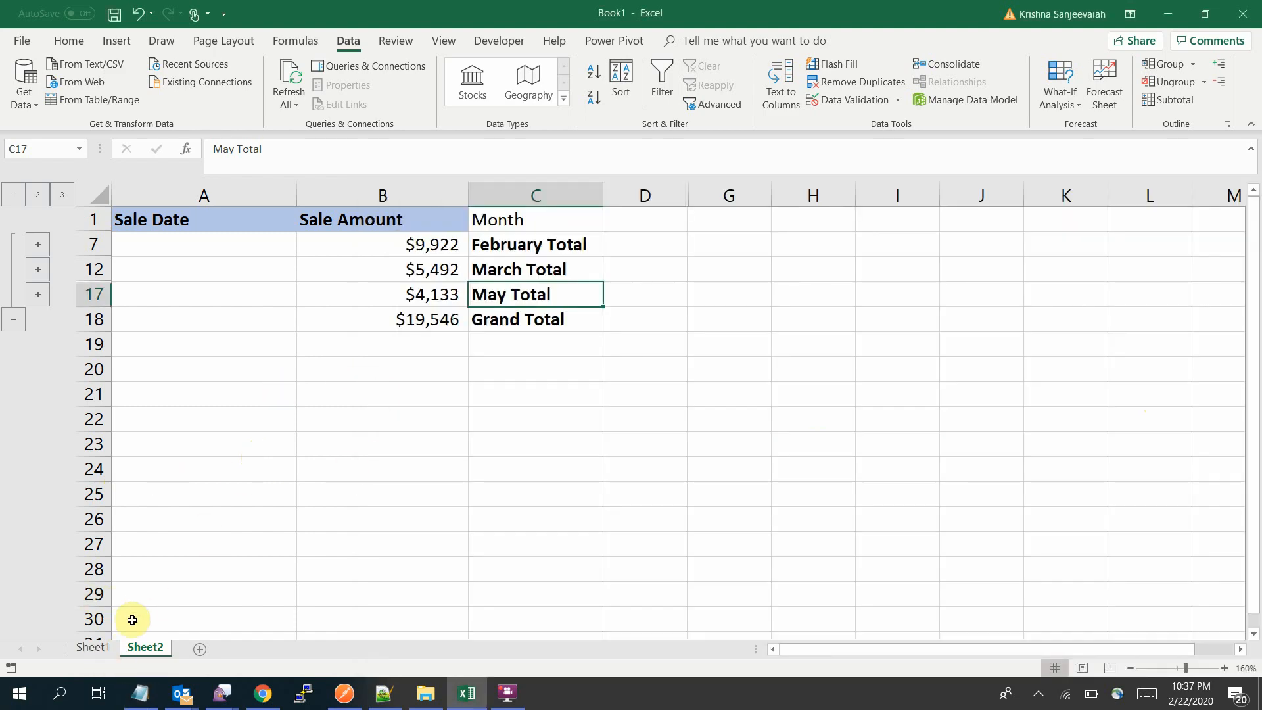
pyautogui.click(94, 648)
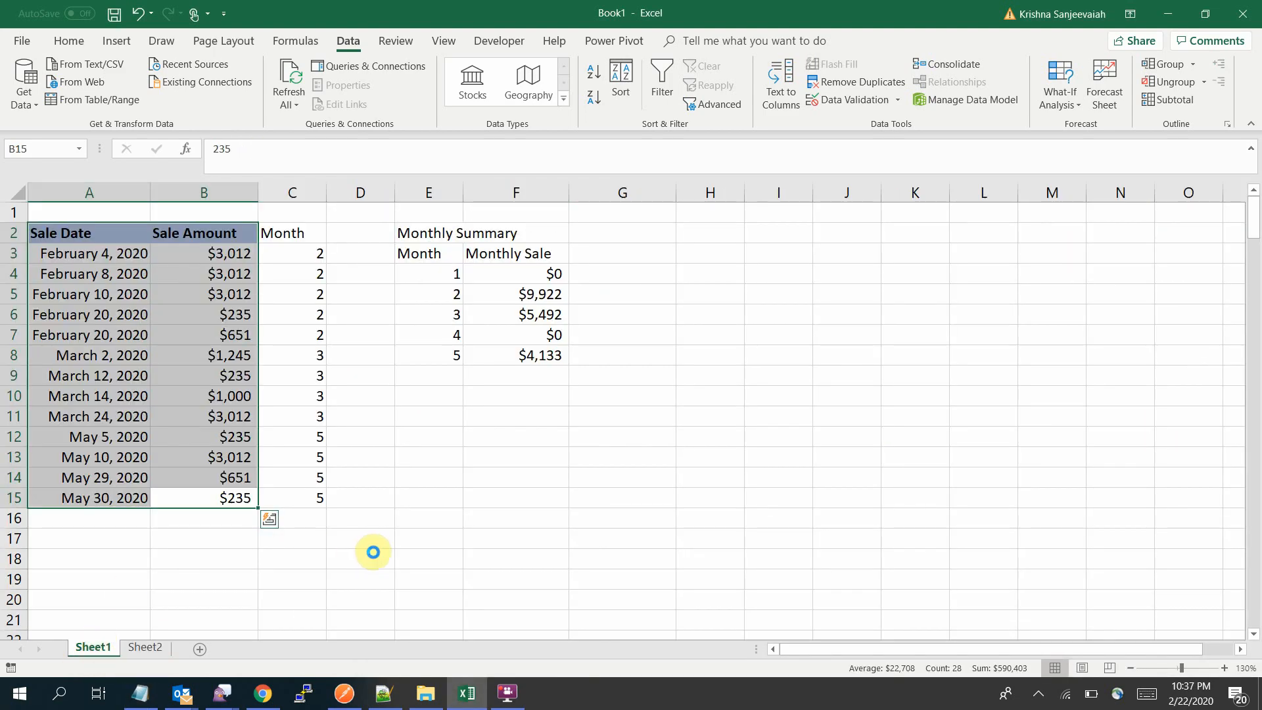
pyautogui.hotkey('ctrl', 'c')
pyautogui.click(201, 650)
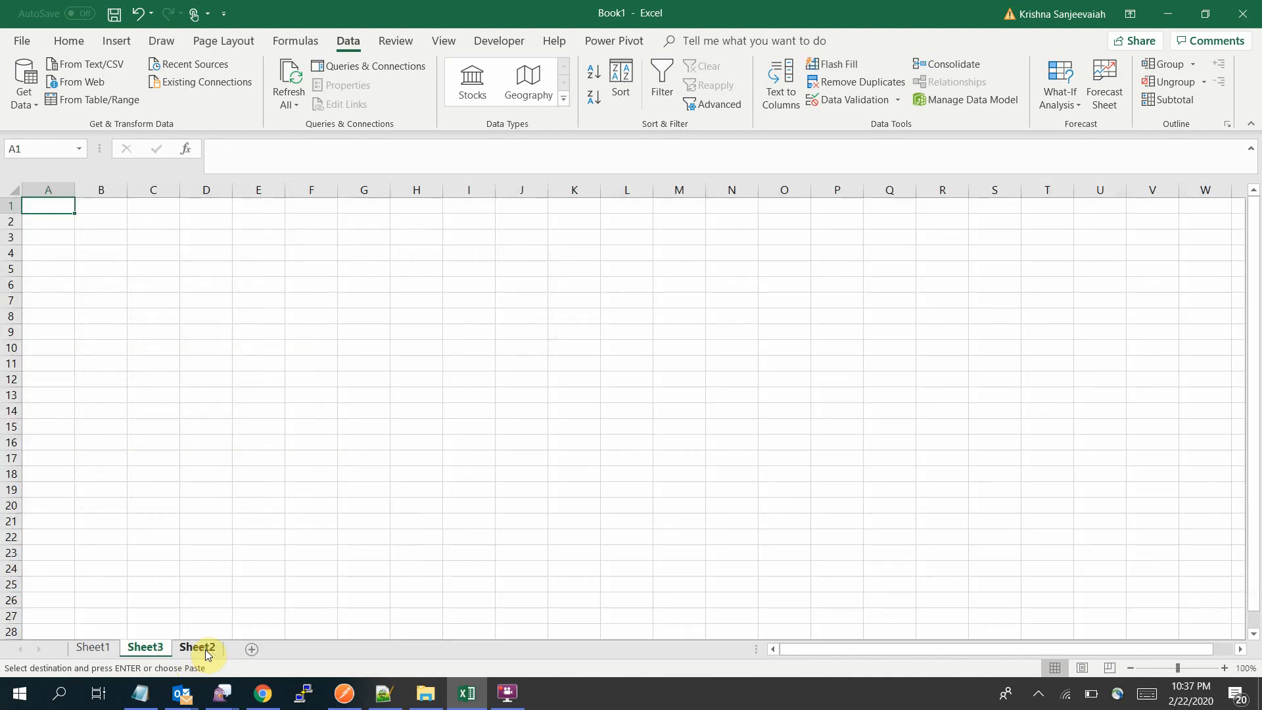
pyautogui.hotkey('ctrl', 'v')
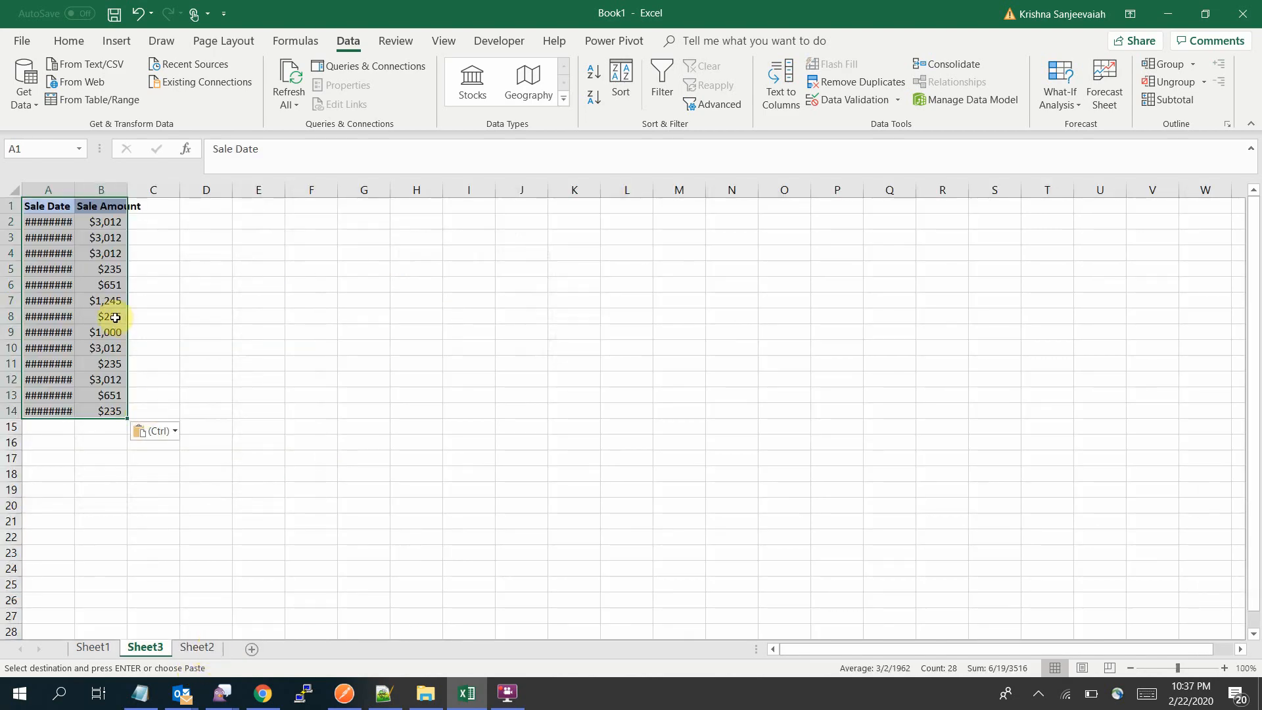
# Widen column A on Sheet3 so the full sale dates fit.
pyautogui.moveTo(76, 190); pyautogui.dragTo(186, 194)
pyautogui.scroll(5, 327, 446)
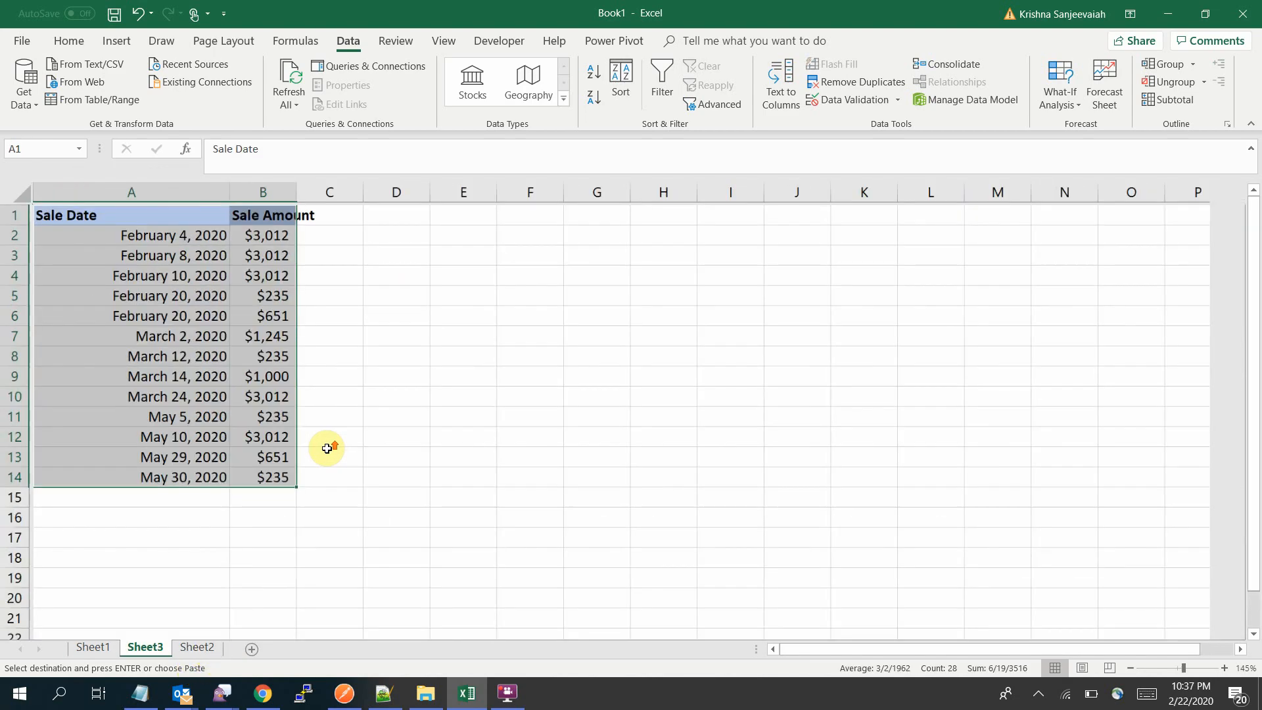
pyautogui.scroll(1, 326, 449)
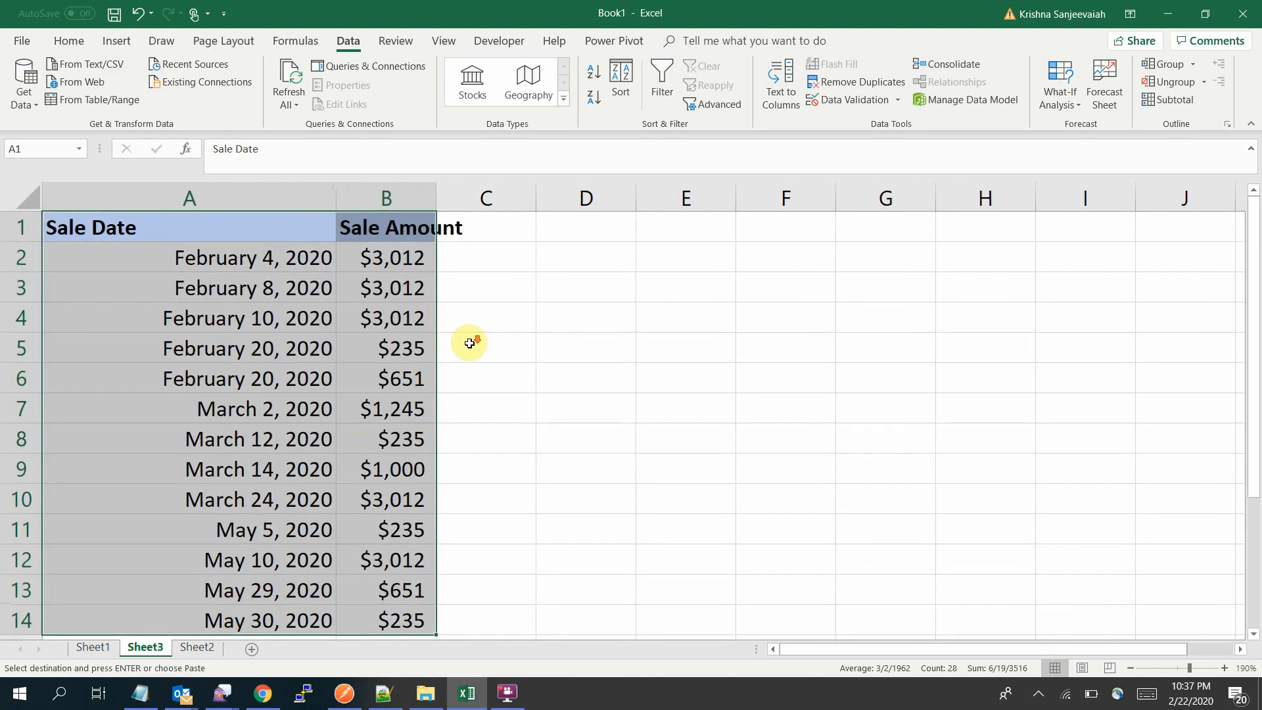
pyautogui.scroll(-1, 470, 343)
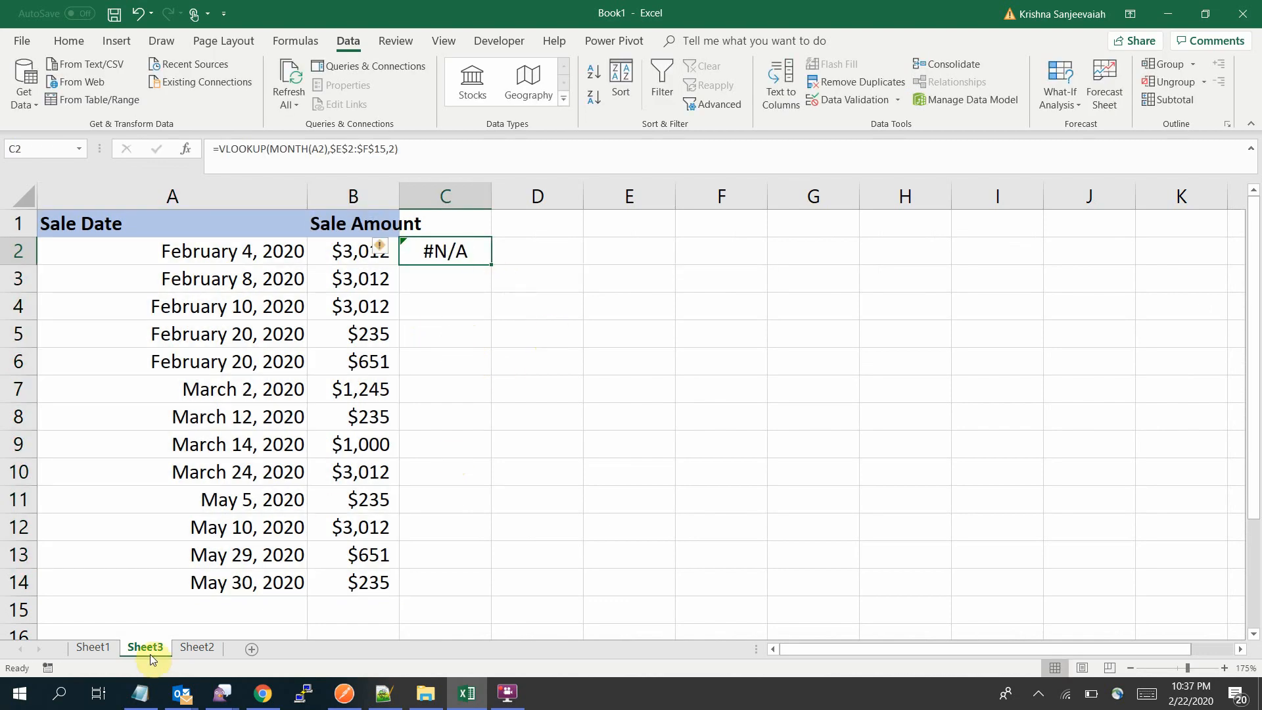
# Unhide columns E and F on Sheet2 and copy the month lookup range E2:F7.
pyautogui.click(179, 641)
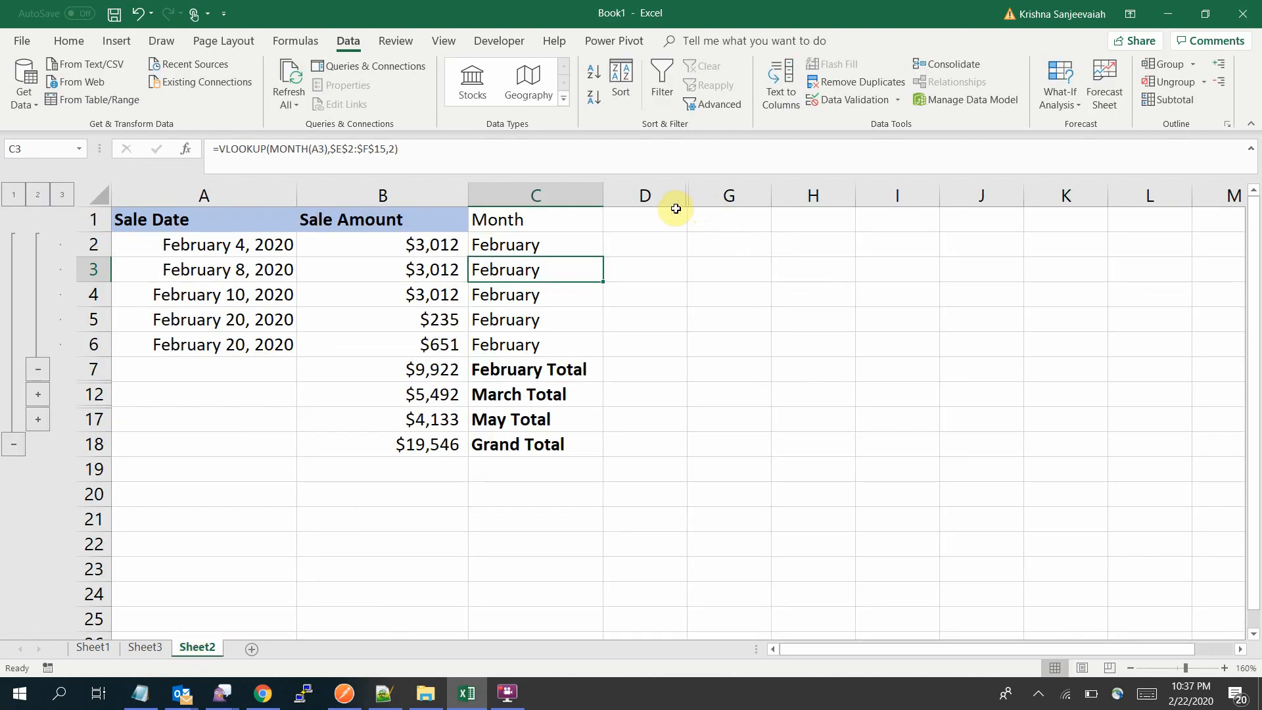
pyautogui.moveTo(658, 199); pyautogui.dragTo(828, 179)
pyautogui.rightClick(809, 193)
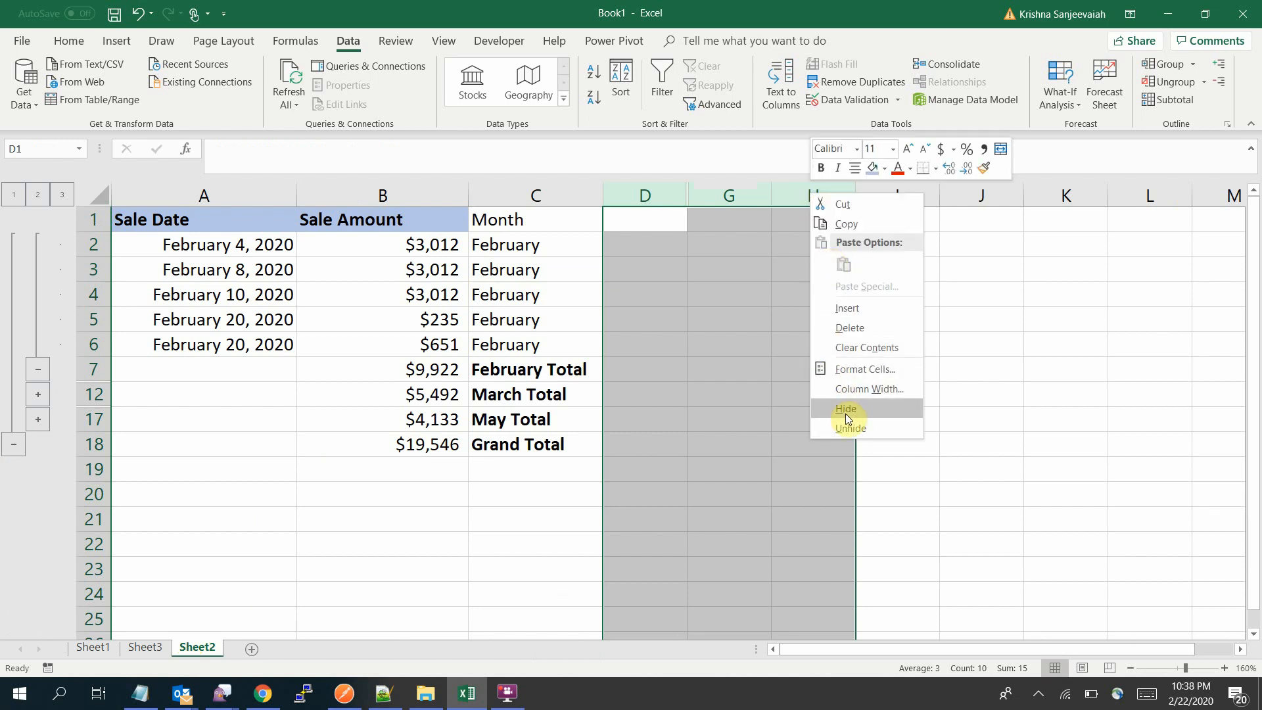
pyautogui.click(847, 427)
pyautogui.click(822, 350)
pyautogui.moveTo(744, 244); pyautogui.dragTo(800, 368)
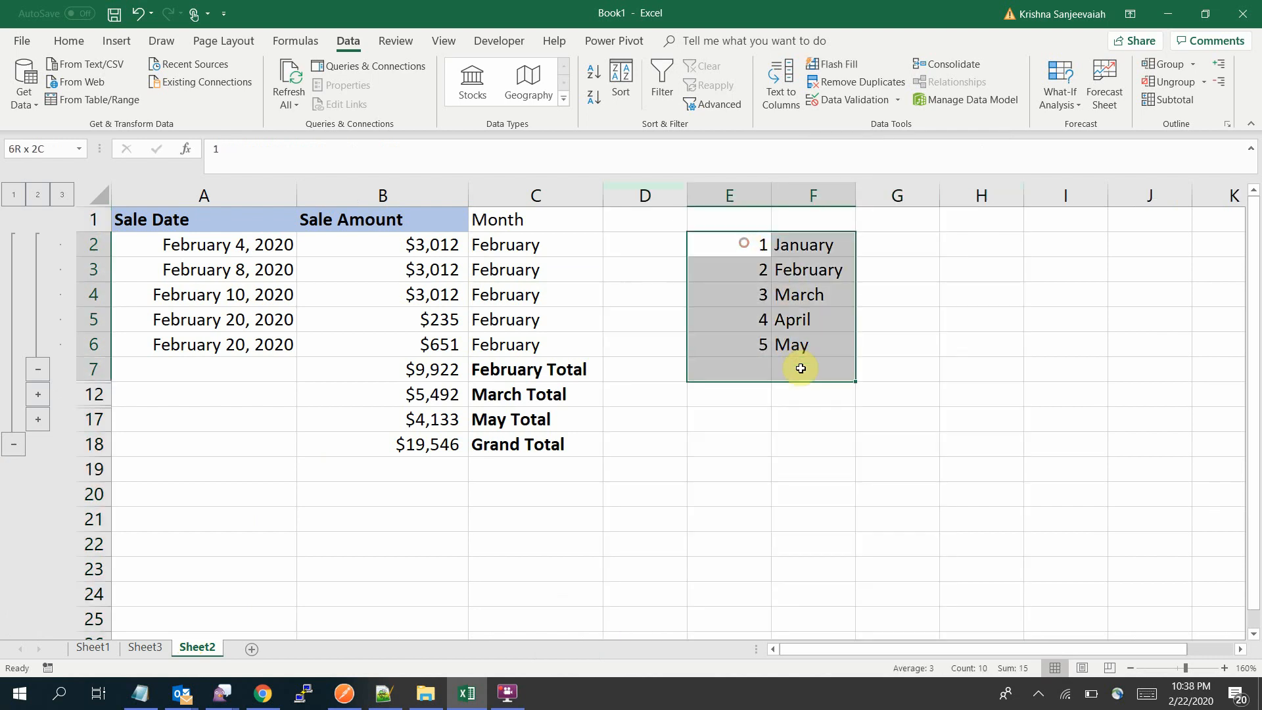
pyautogui.hotkey('ctrl', 'c')
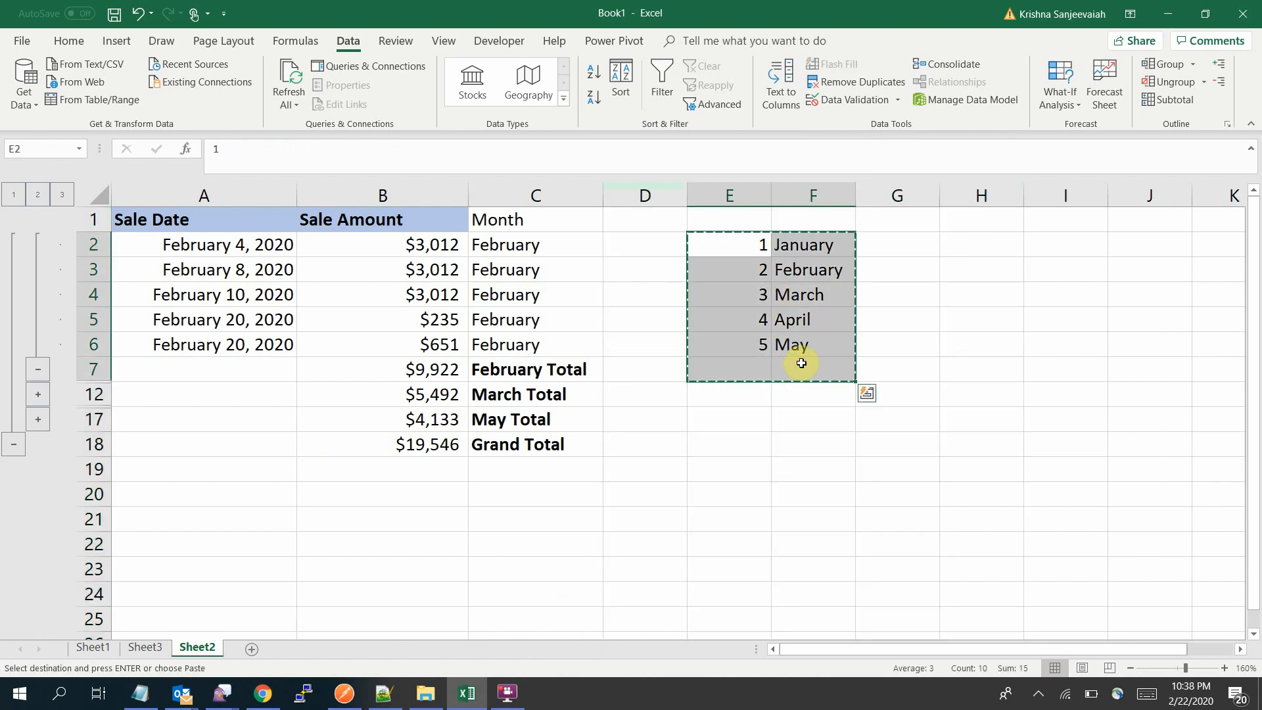
# Replace the lookup formula in C2 of Sheet3 with =MONTH(A2).
pyautogui.click(144, 648)
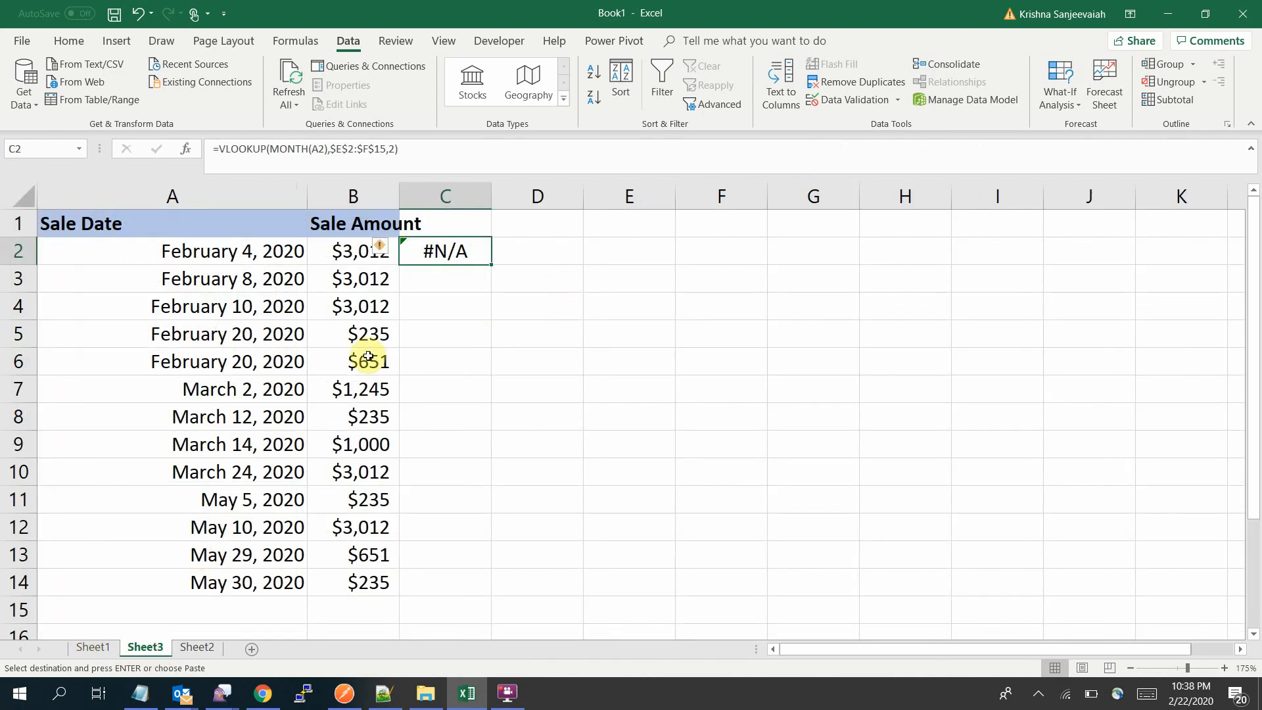
pyautogui.click(371, 332)
pyautogui.click(453, 251)
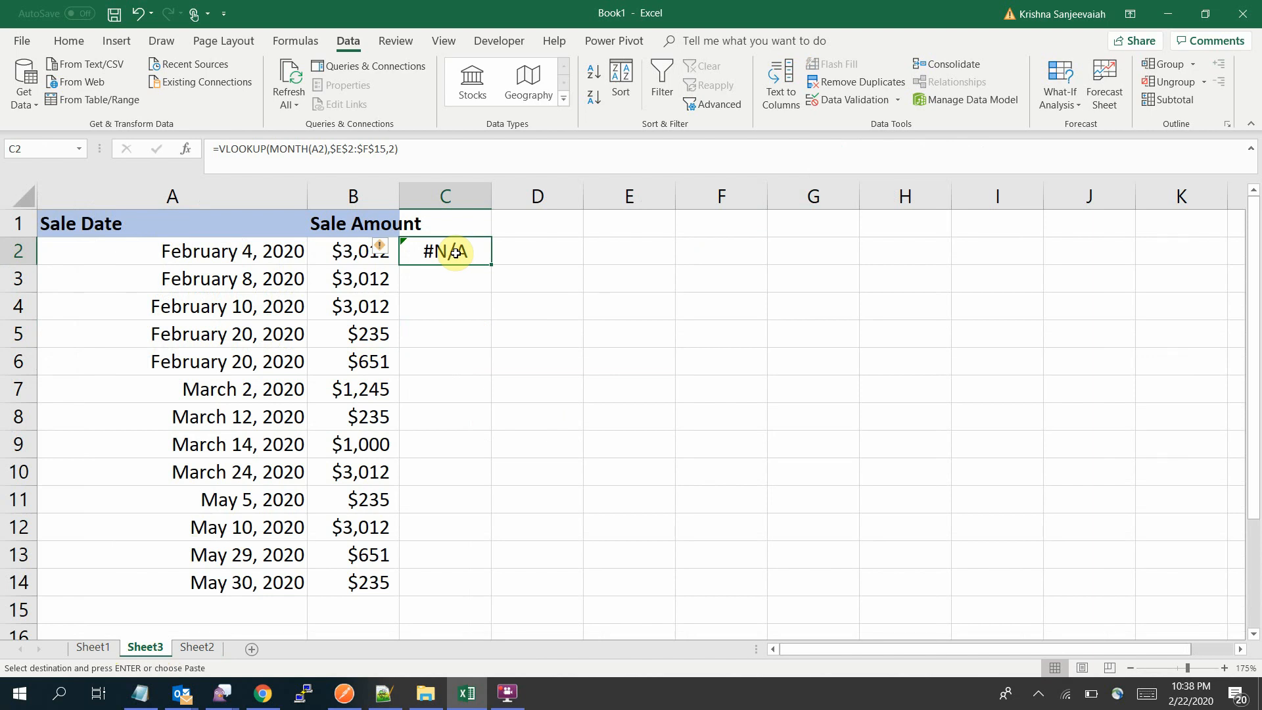
pyautogui.write('Month')
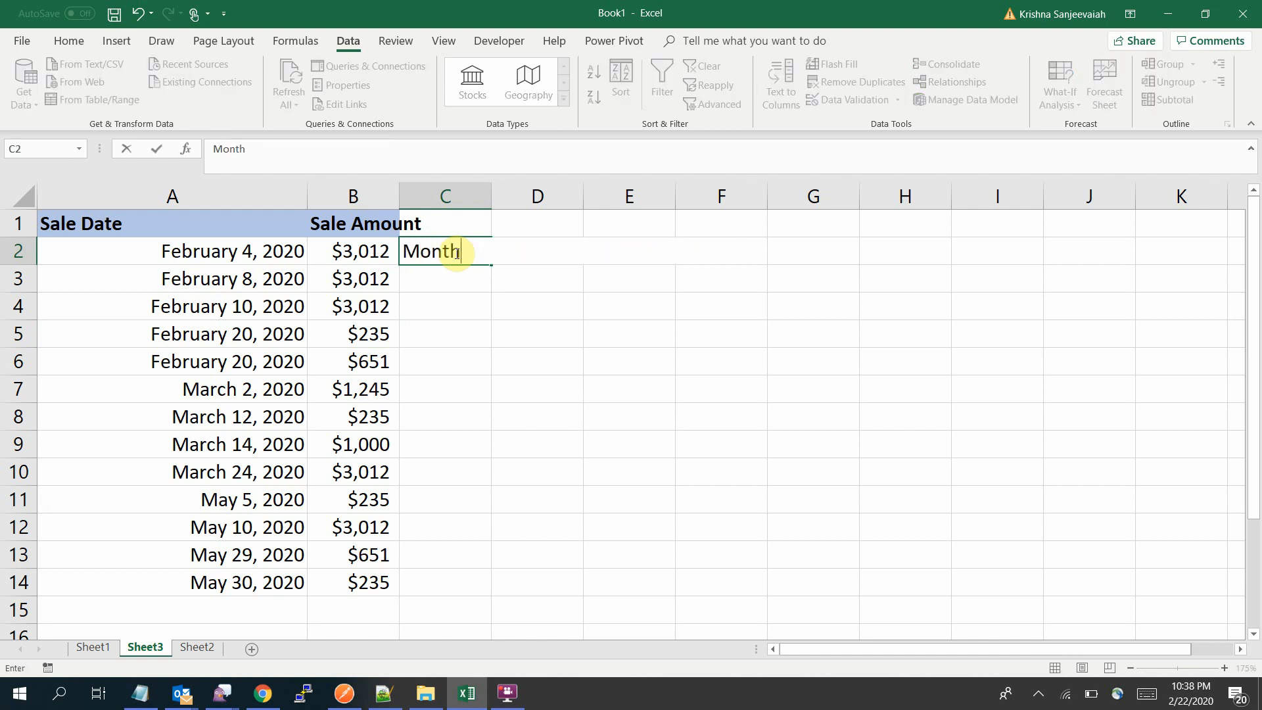
pyautogui.press('BackSpace')
pyautogui.press('BackSpace')
pyautogui.press('BackSpace')
pyautogui.write('month(')
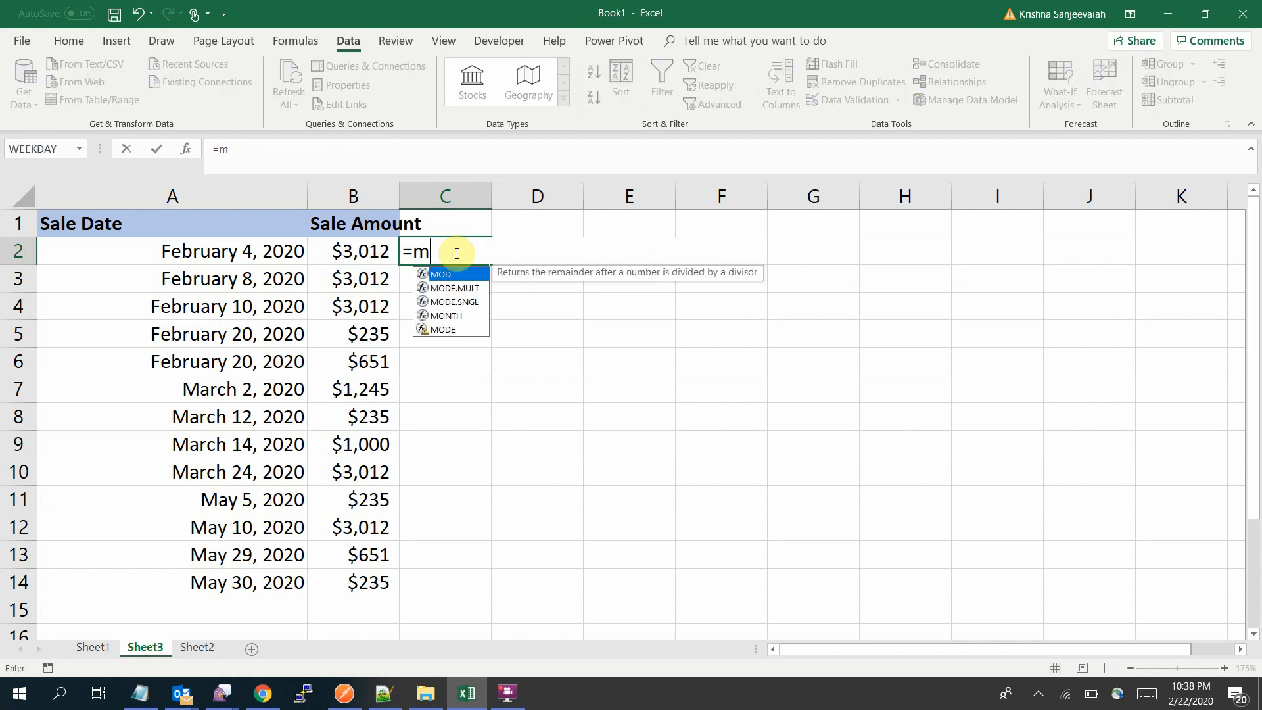
pyautogui.press('BackSpace')
pyautogui.write('(')
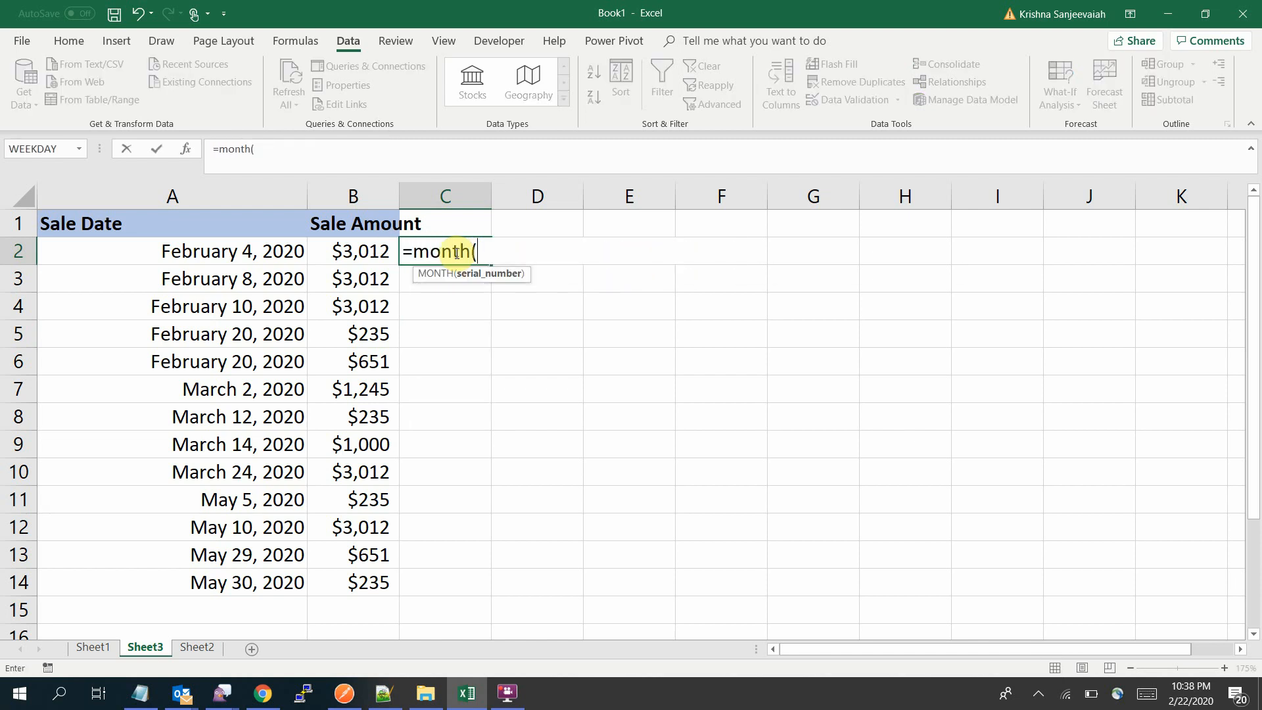
pyautogui.click(286, 256)
pyautogui.hotkey('ctrl', 'Return')
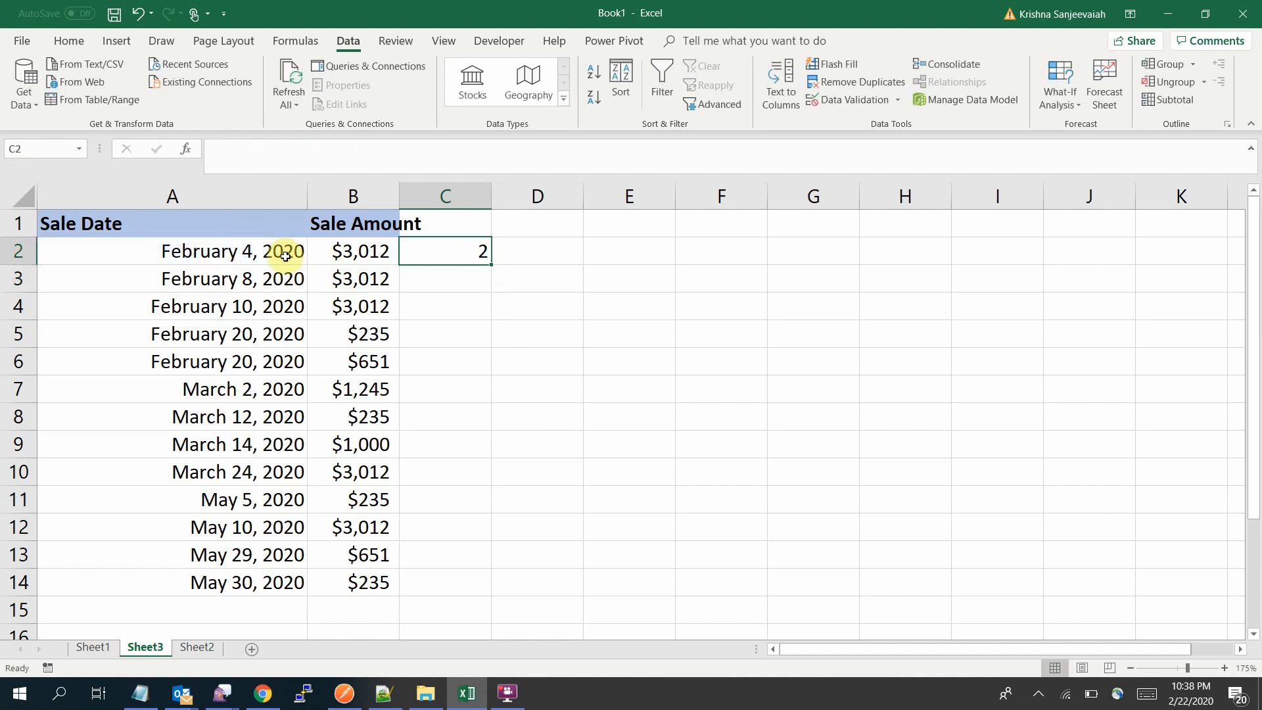
# Copy the MONTH formula from C2 into C3:C14.
pyautogui.hotkey('ctrl', 'c')
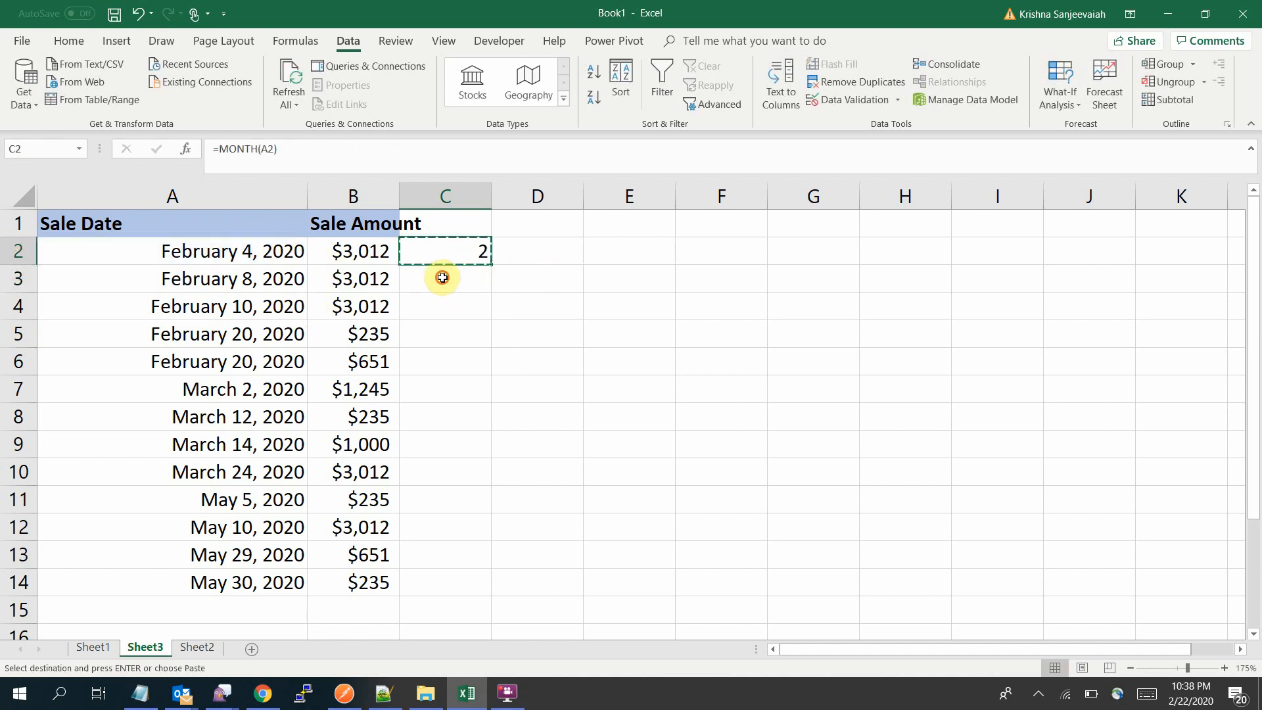
pyautogui.moveTo(436, 276); pyautogui.dragTo(439, 574)
pyautogui.hotkey('ctrl', 'v')
pyautogui.press('Escape')
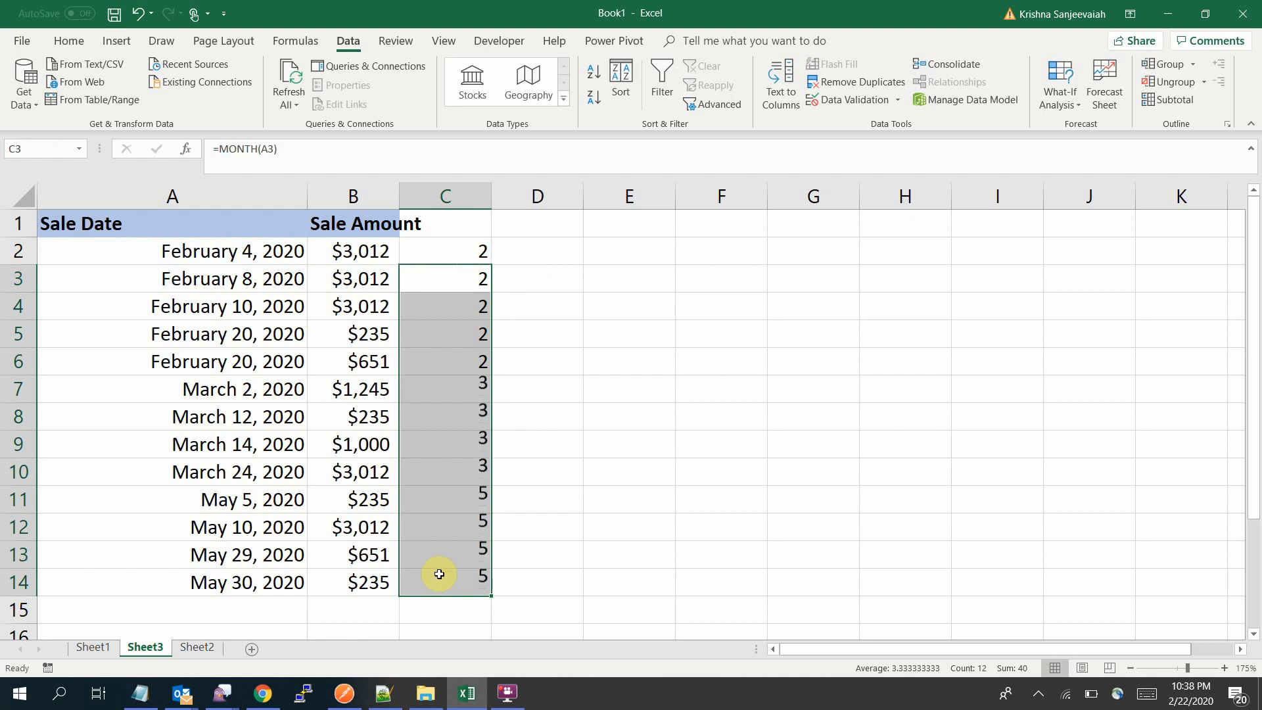
# Enter the header Month in cell C1 of Sheet3.
pyautogui.click(699, 484)
pyautogui.moveTo(172, 222); pyautogui.dragTo(526, 225)
pyautogui.moveTo(510, 273); pyautogui.dragTo(460, 269)
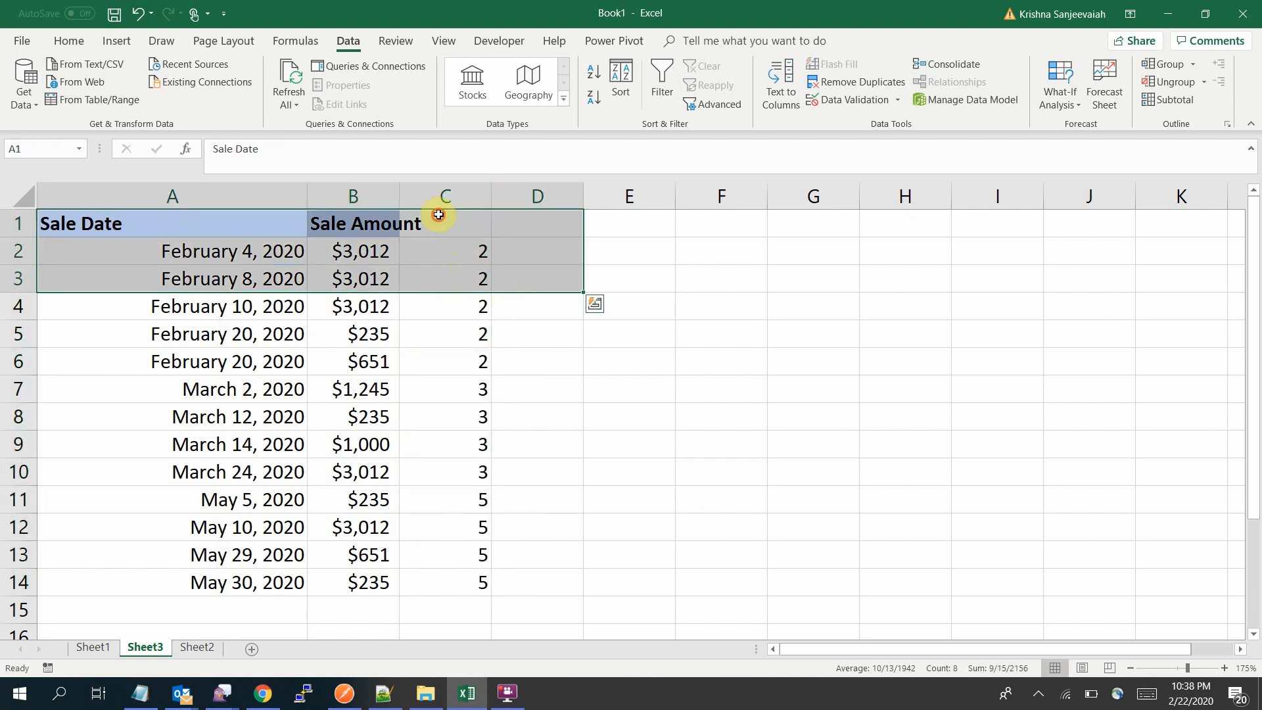
pyautogui.click(439, 217)
pyautogui.write('Month')
pyautogui.press('Return')
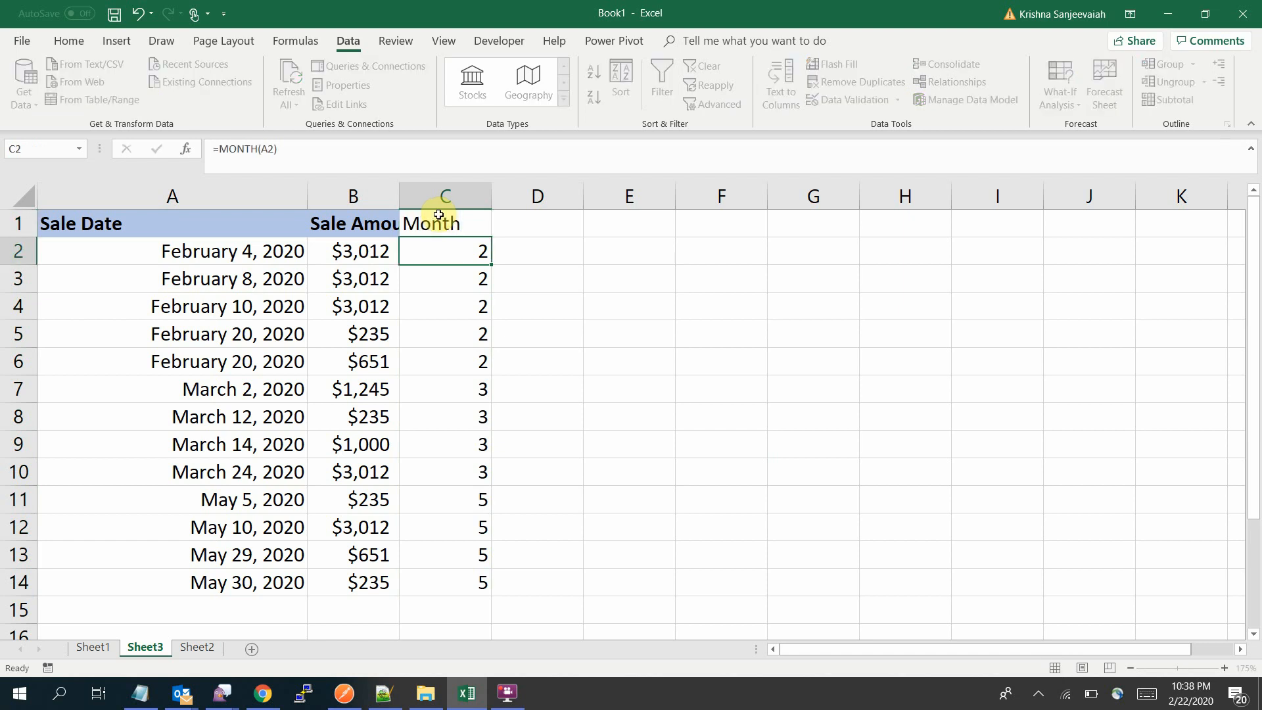
# Start a PivotTable from the range A1:C14 on Sheet3.
pyautogui.moveTo(182, 224); pyautogui.dragTo(456, 577)
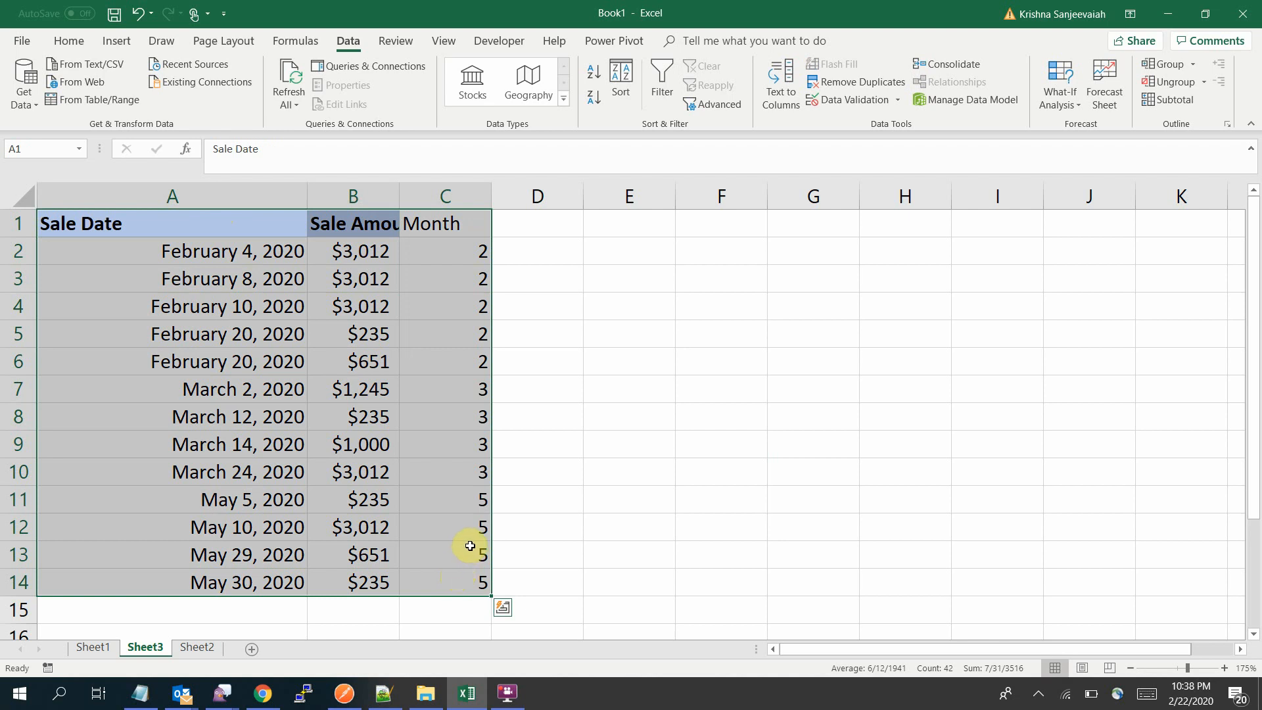
pyautogui.click(589, 42)
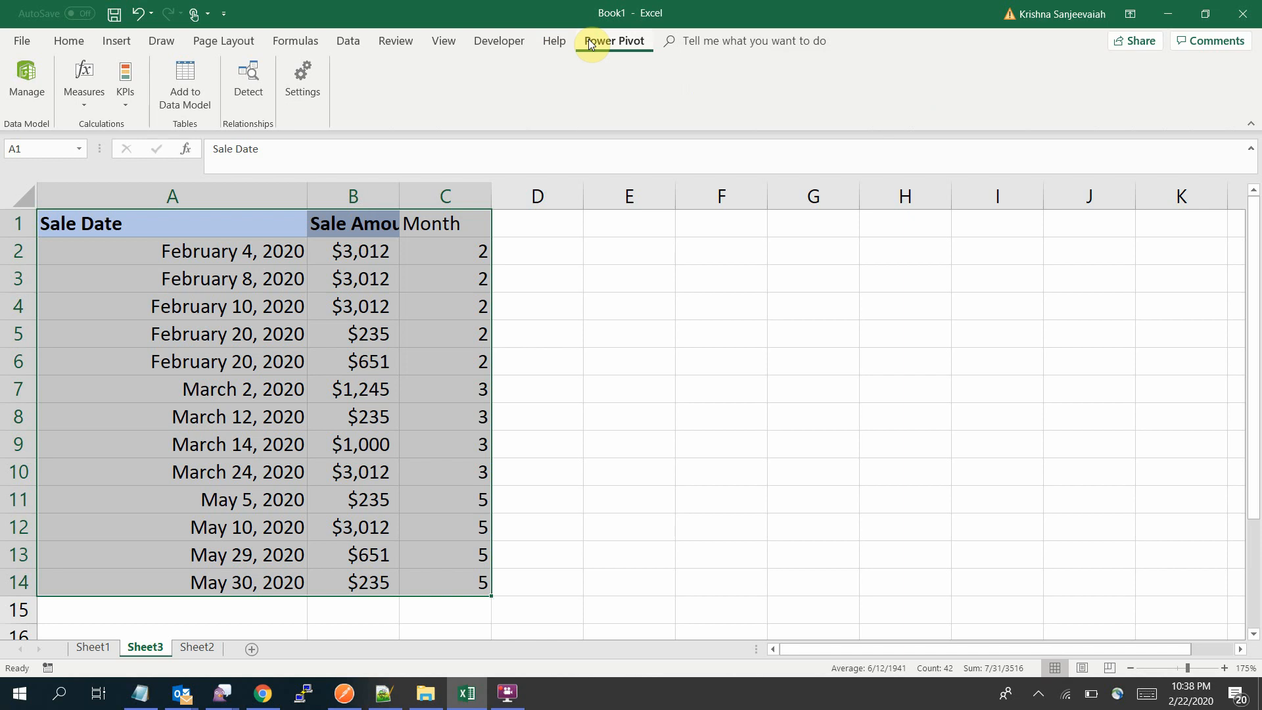
pyautogui.click(116, 42)
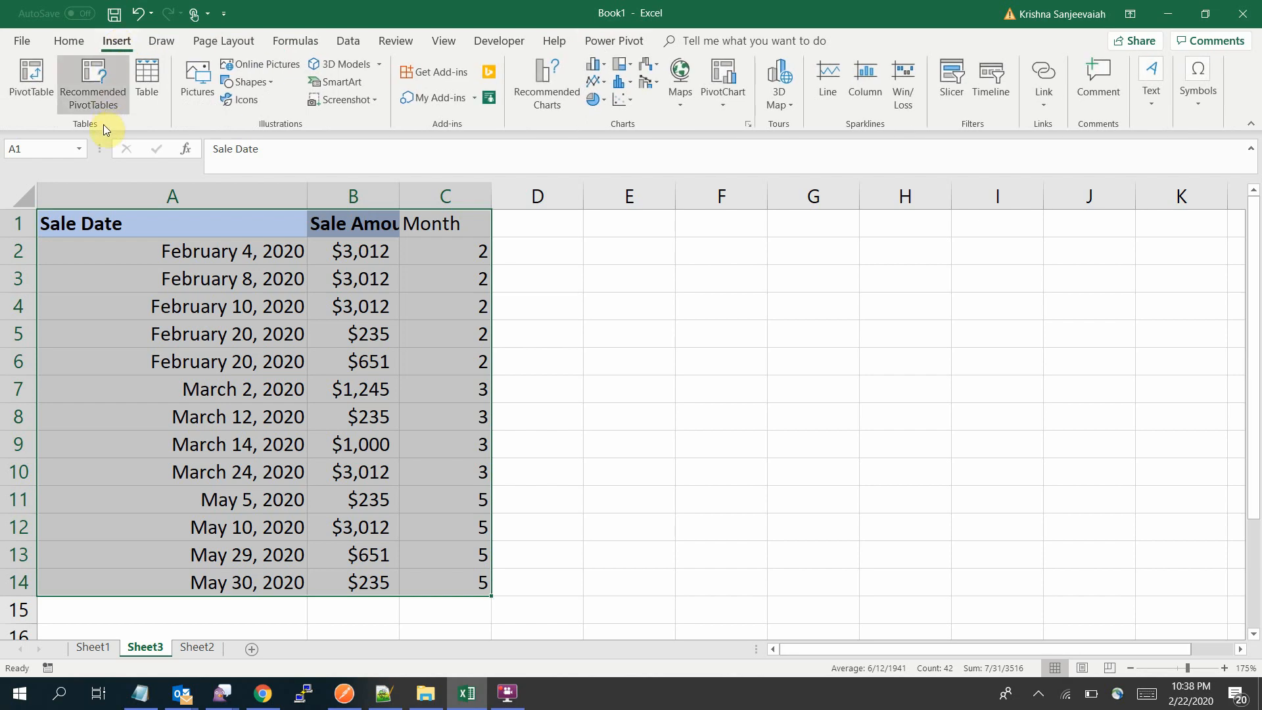
pyautogui.click(26, 94)
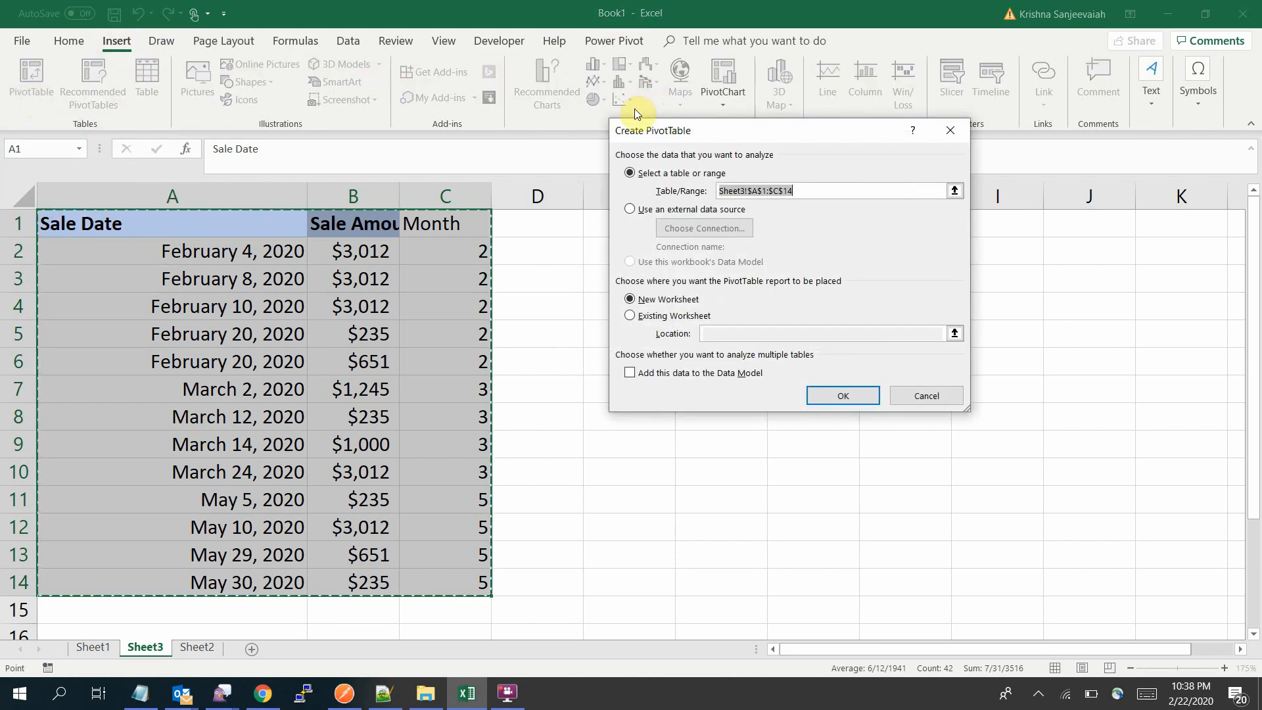
pyautogui.moveTo(679, 134); pyautogui.dragTo(690, 272)
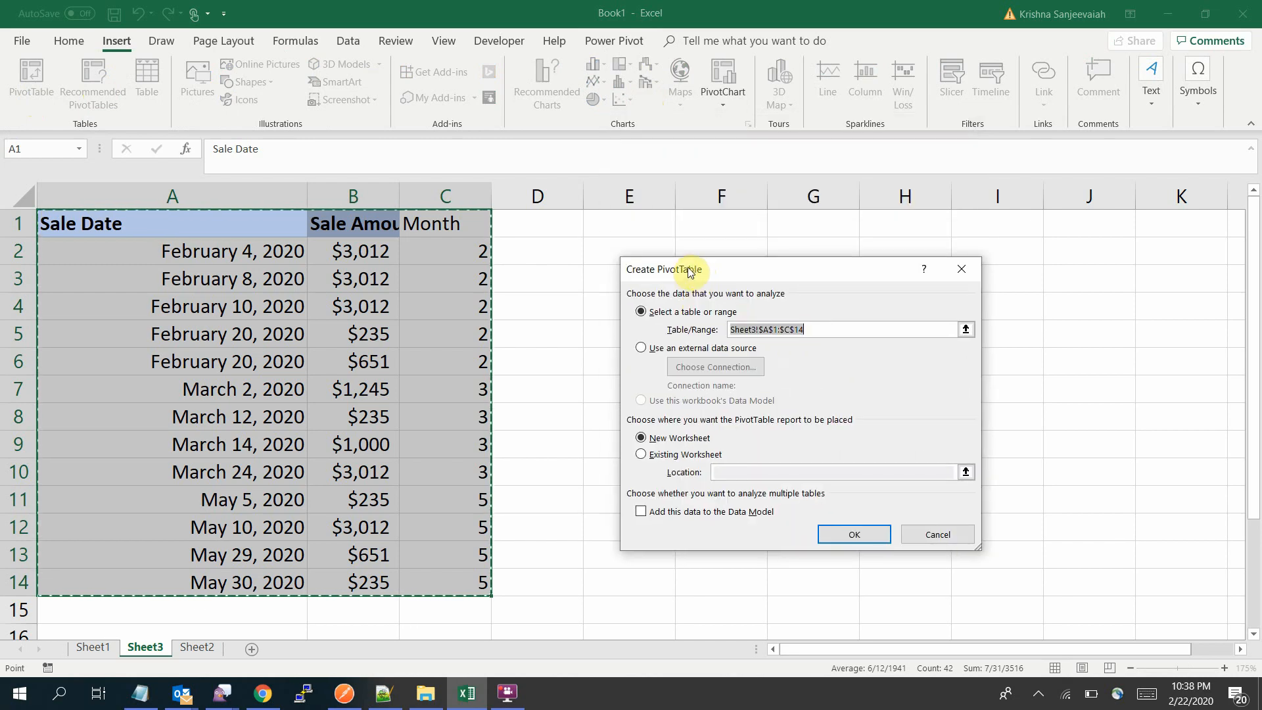
# Place the PivotTable on the existing worksheet at Sheet3!$E$5 and create it.
pyautogui.click(641, 456)
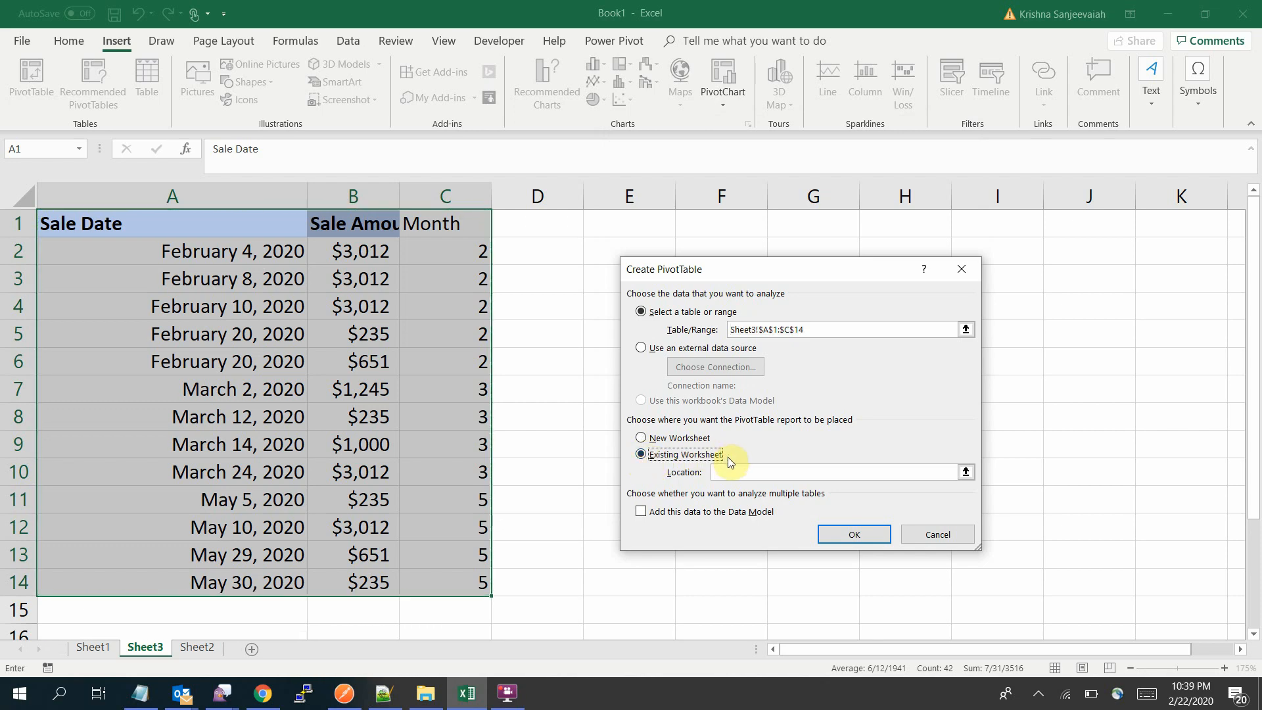
pyautogui.click(687, 436)
pyautogui.click(683, 455)
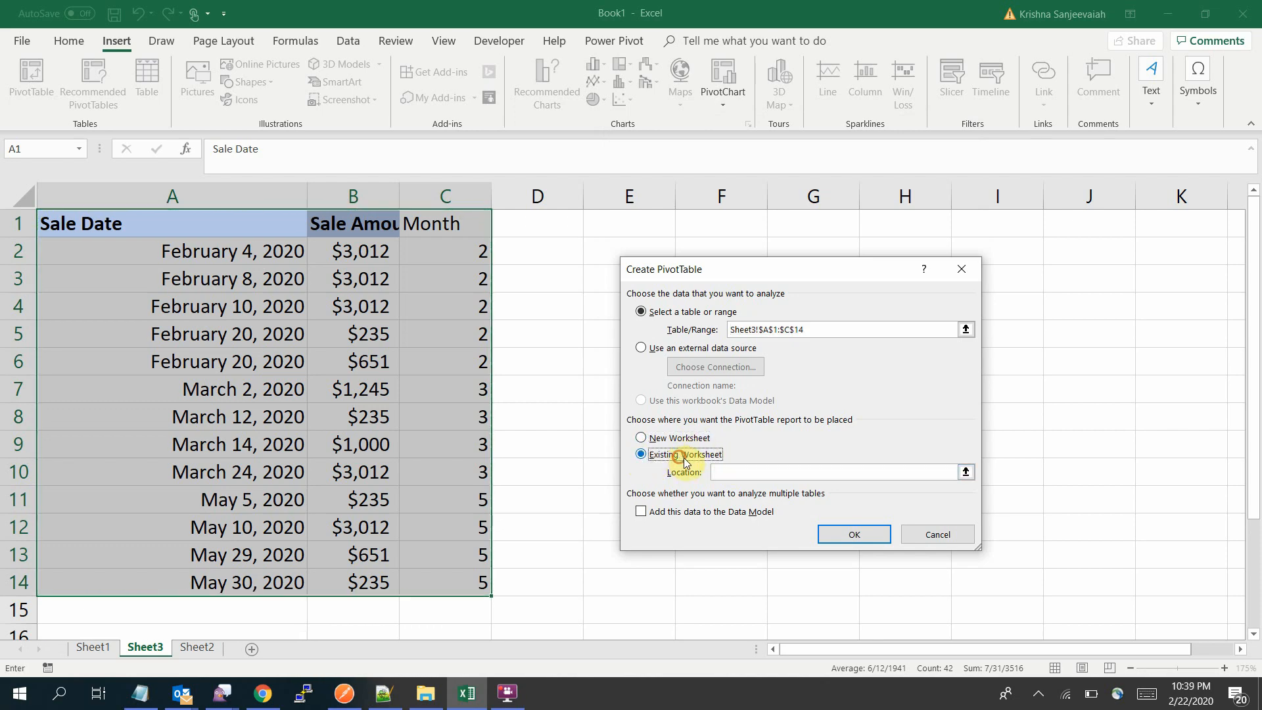
pyautogui.click(965, 471)
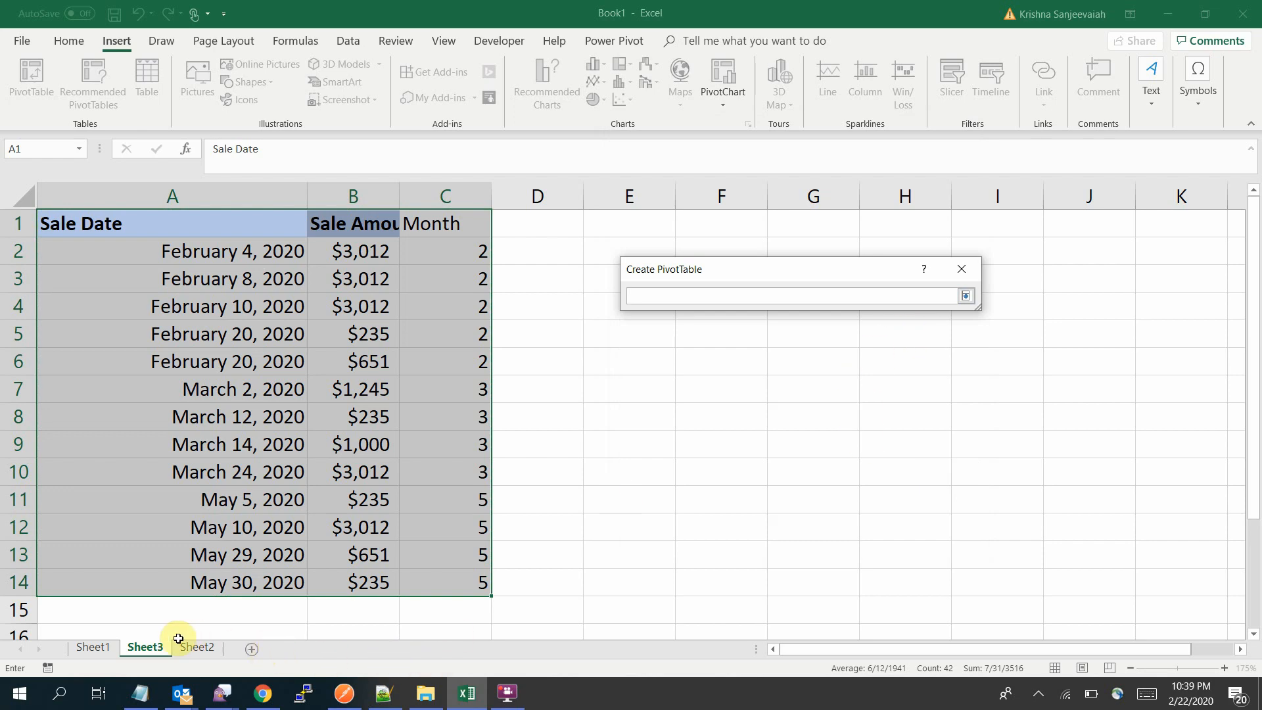
pyautogui.click(145, 647)
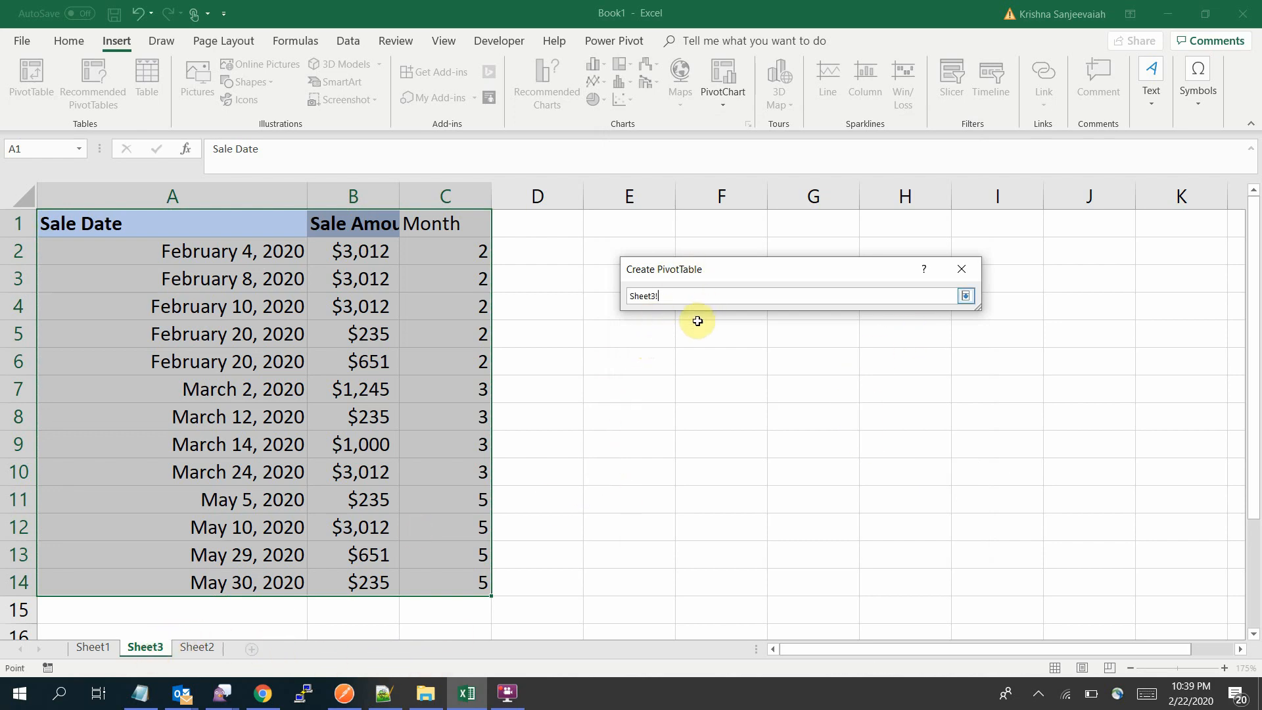
pyautogui.click(629, 332)
pyautogui.click(966, 295)
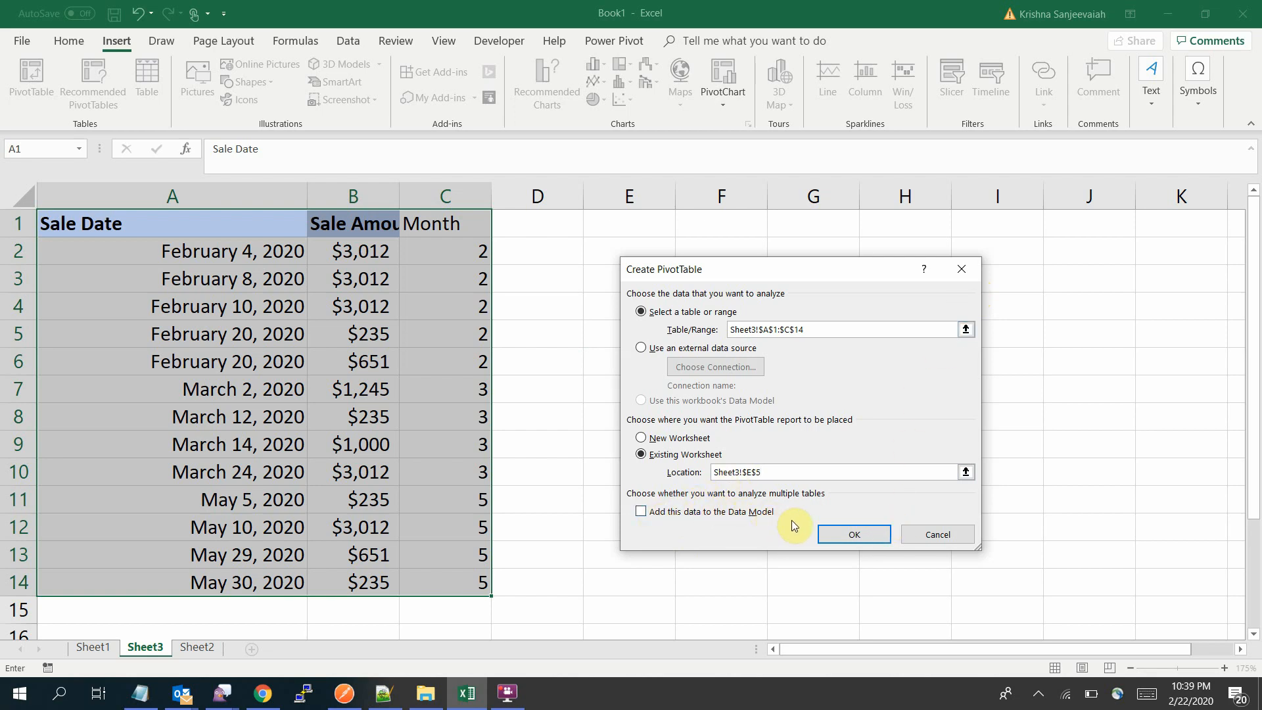
pyautogui.click(835, 533)
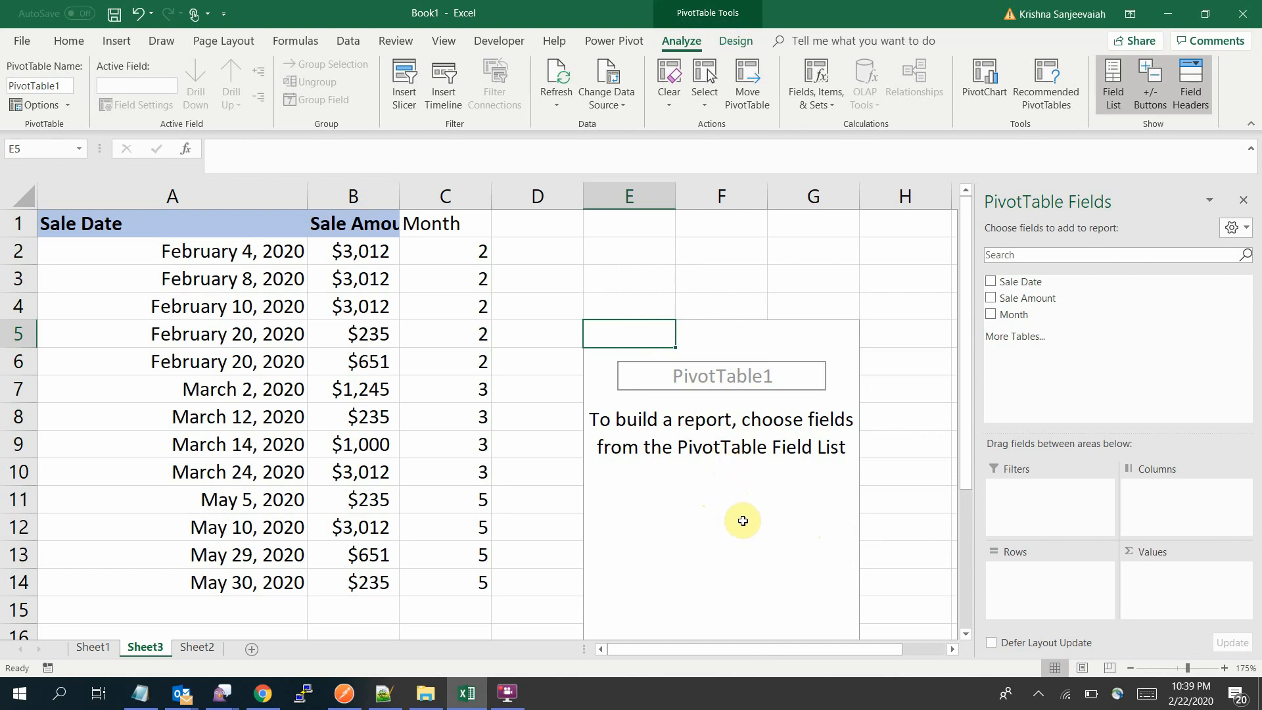
# Try Sale Amount and Month together as PivotTable values, and remove both fields again.
pyautogui.click(991, 297)
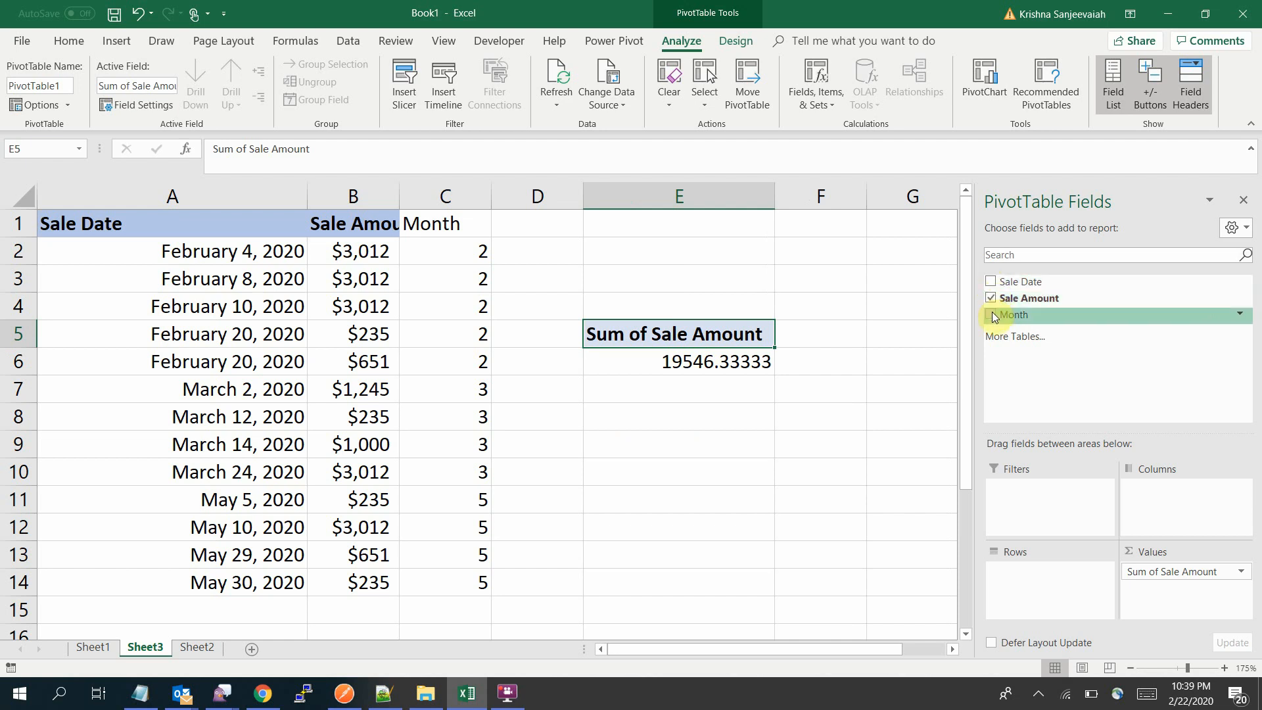
pyautogui.click(991, 315)
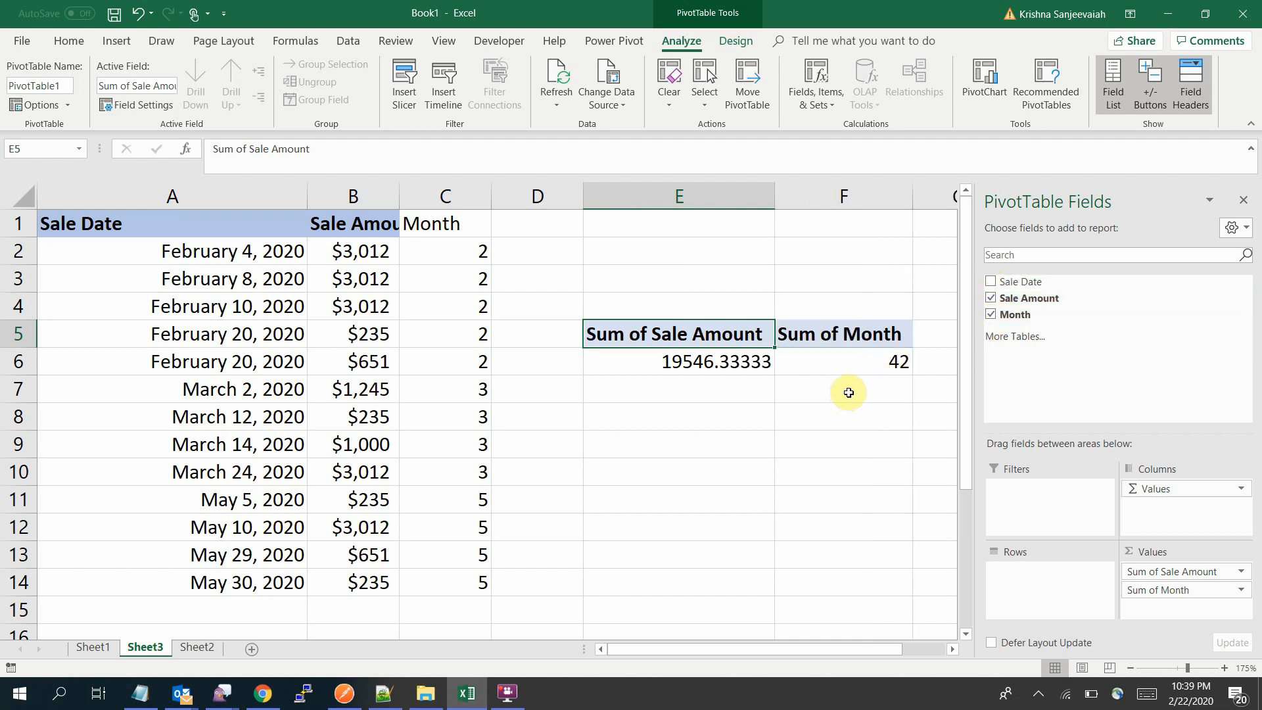
pyautogui.click(992, 298)
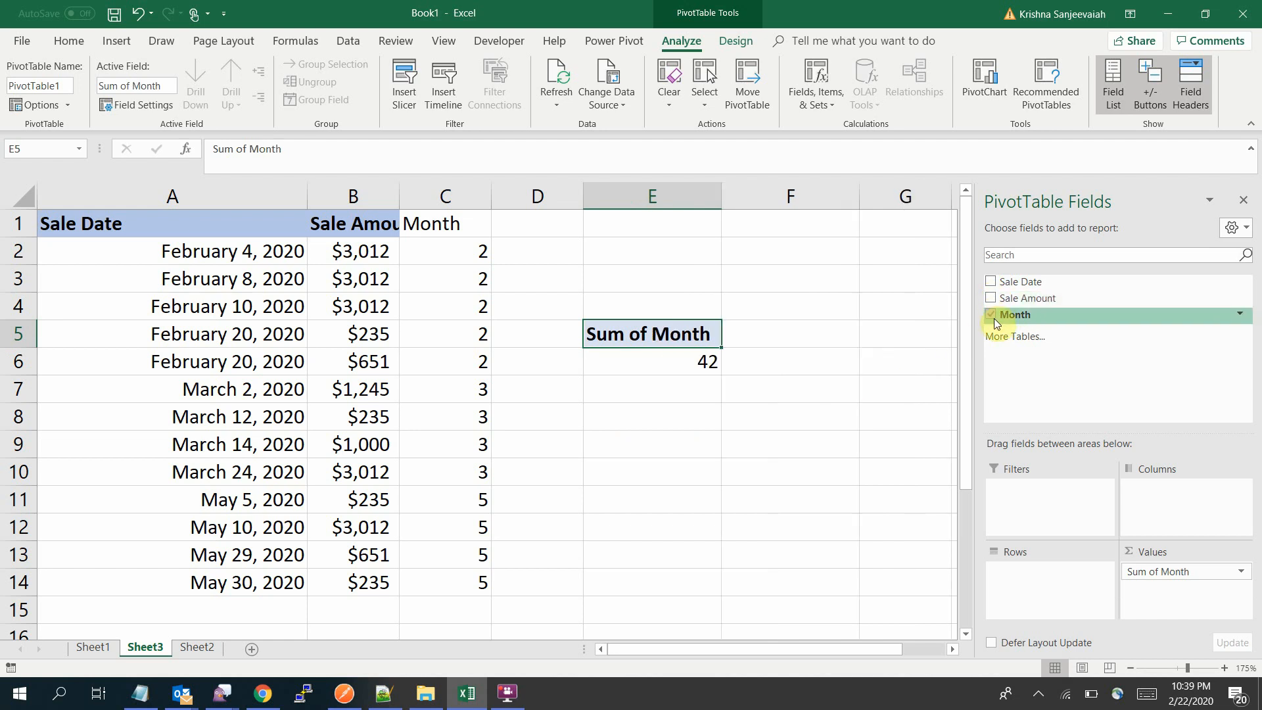
pyautogui.click(993, 316)
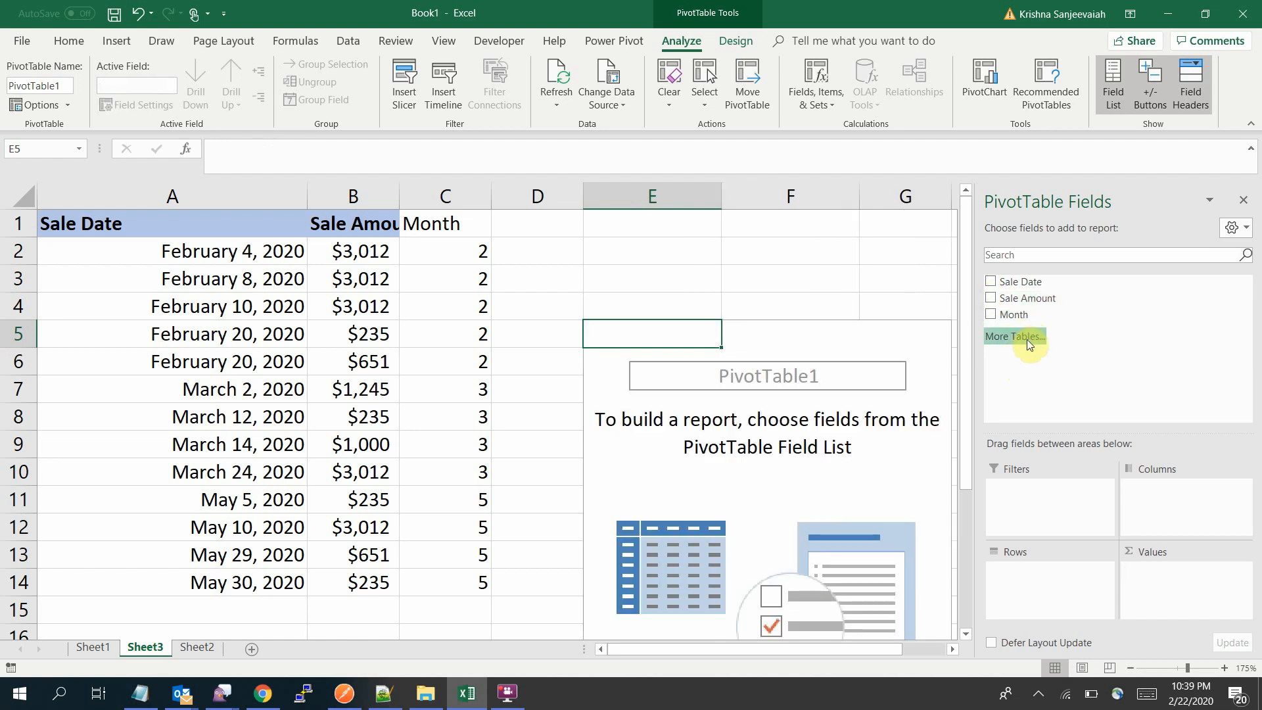
pyautogui.click(755, 508)
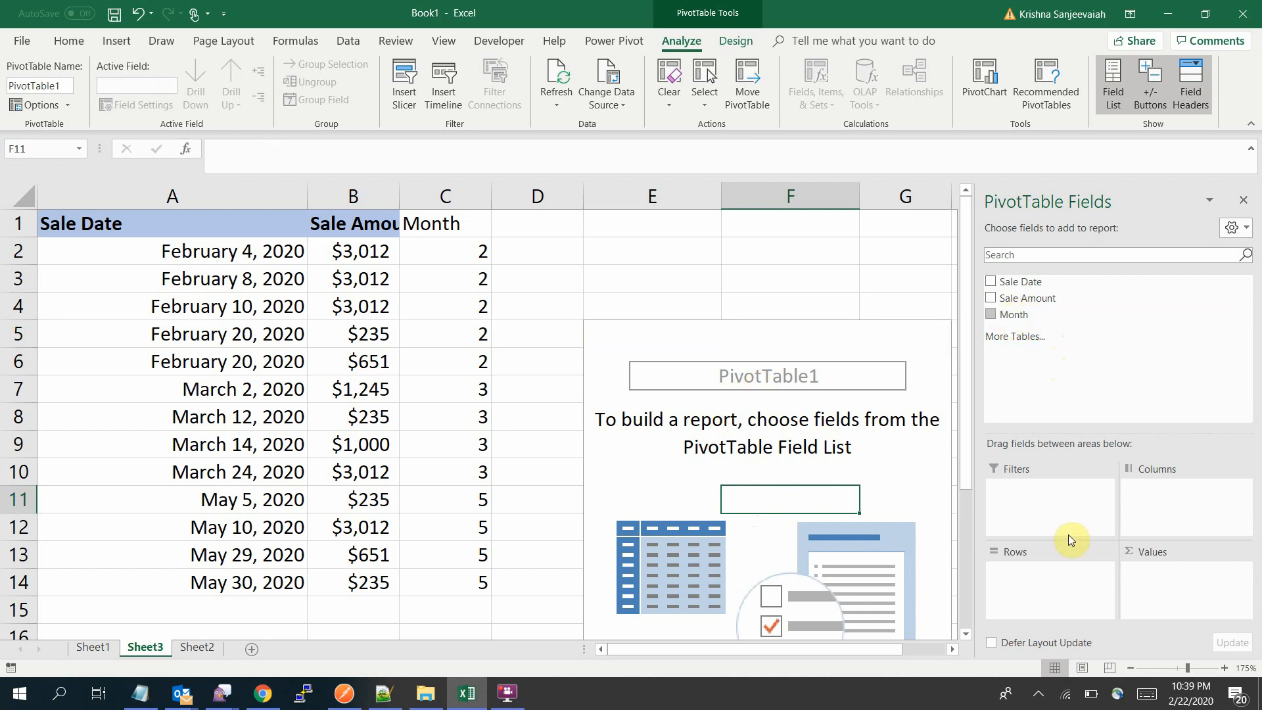
# Set Sale Amount as the PivotTable's summed value with Month as rows, and narrow columns E and F.
pyautogui.moveTo(1006, 317); pyautogui.dragTo(1173, 574)
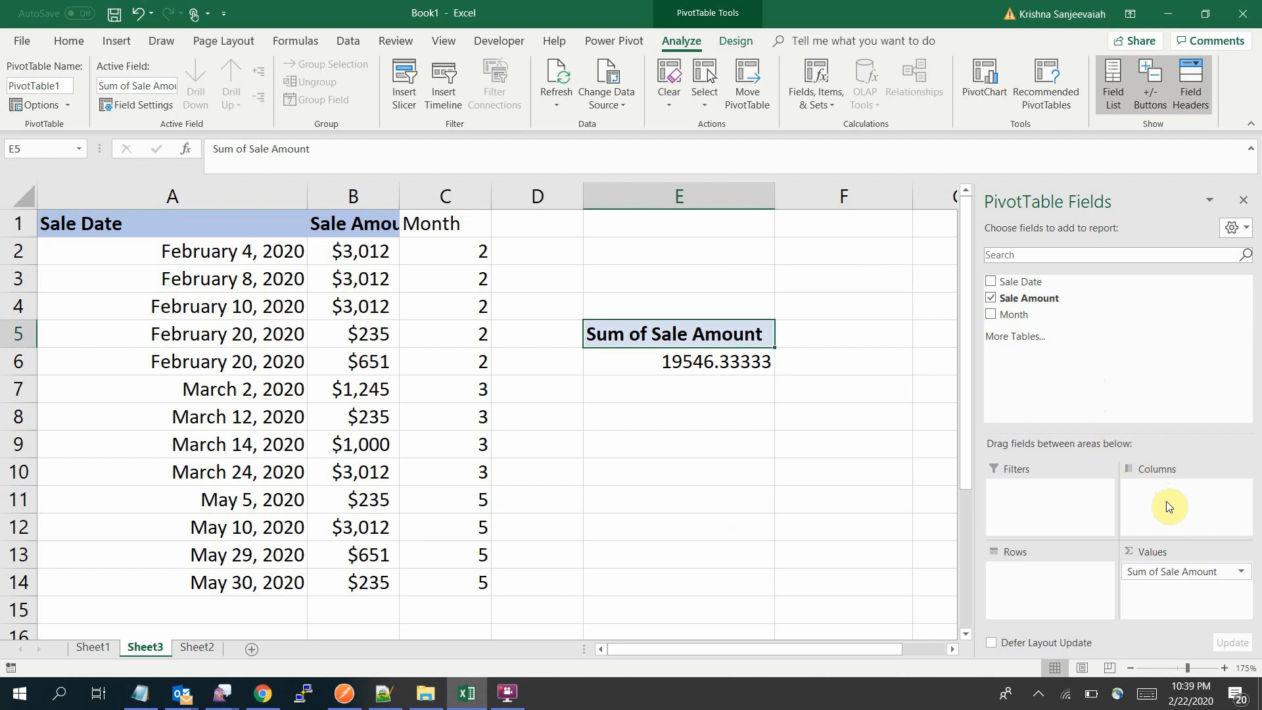
pyautogui.moveTo(1014, 310); pyautogui.dragTo(1149, 504)
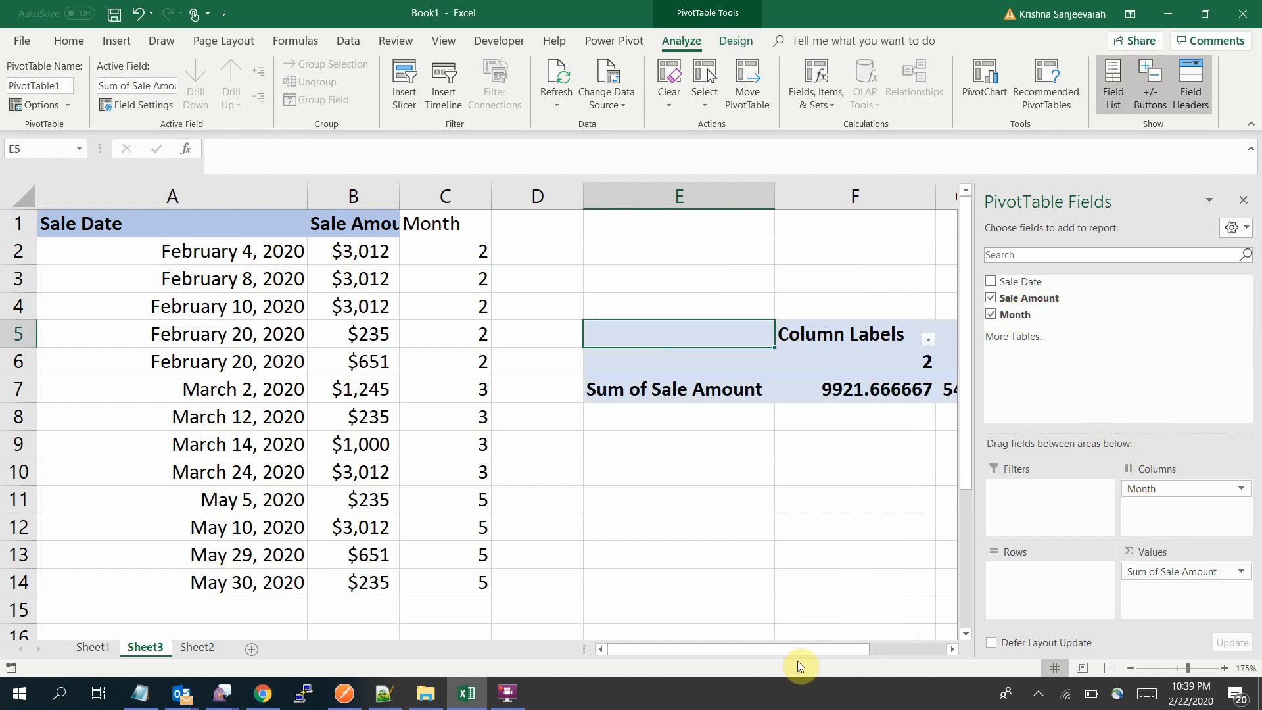
pyautogui.moveTo(794, 649)
pyautogui.mouseDown()
pyautogui.moveTo(886, 652)
pyautogui.moveTo(774, 646)
pyautogui.mouseUp()
pyautogui.moveTo(1152, 494); pyautogui.dragTo(1051, 577)
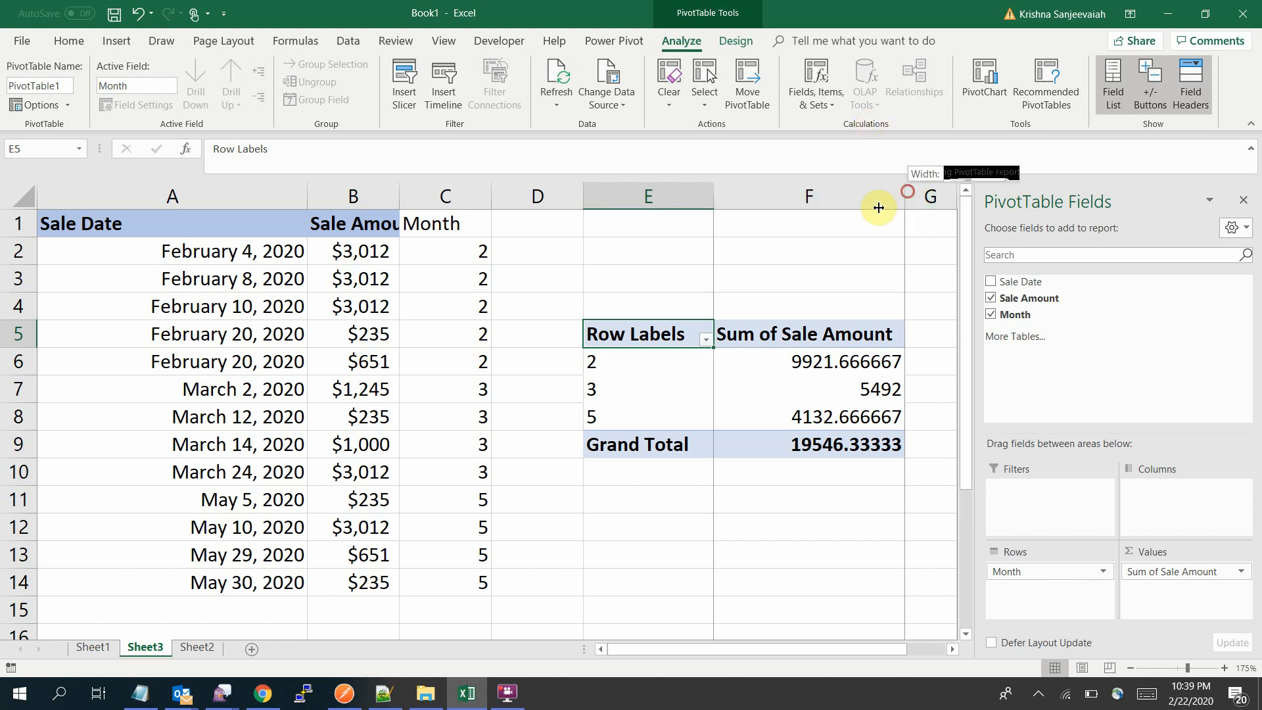
pyautogui.moveTo(905, 196); pyautogui.dragTo(869, 196)
pyautogui.moveTo(715, 191); pyautogui.dragTo(680, 216)
# Try the percentage format on the monthly sums in F6:F8 and undo it.
pyautogui.click(749, 361)
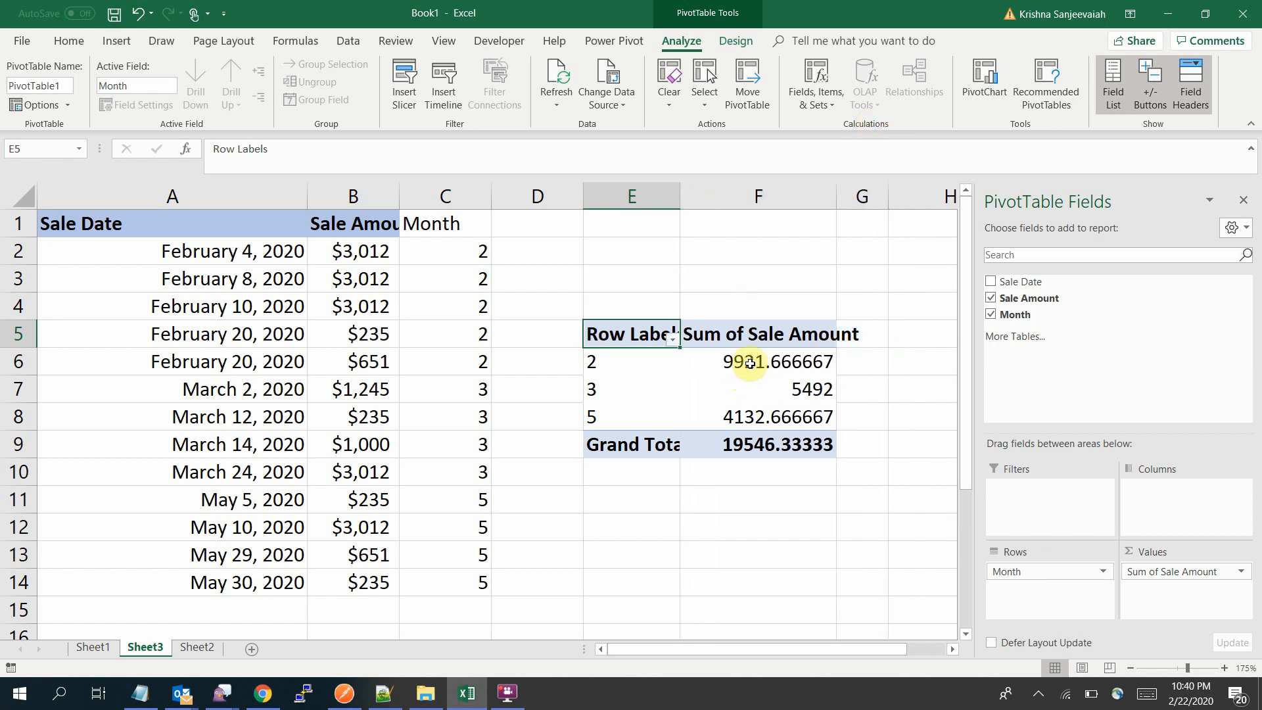
pyautogui.moveTo(752, 406)
pyautogui.mouseDown()
pyautogui.moveTo(755, 445)
pyautogui.moveTo(761, 423)
pyautogui.mouseUp()
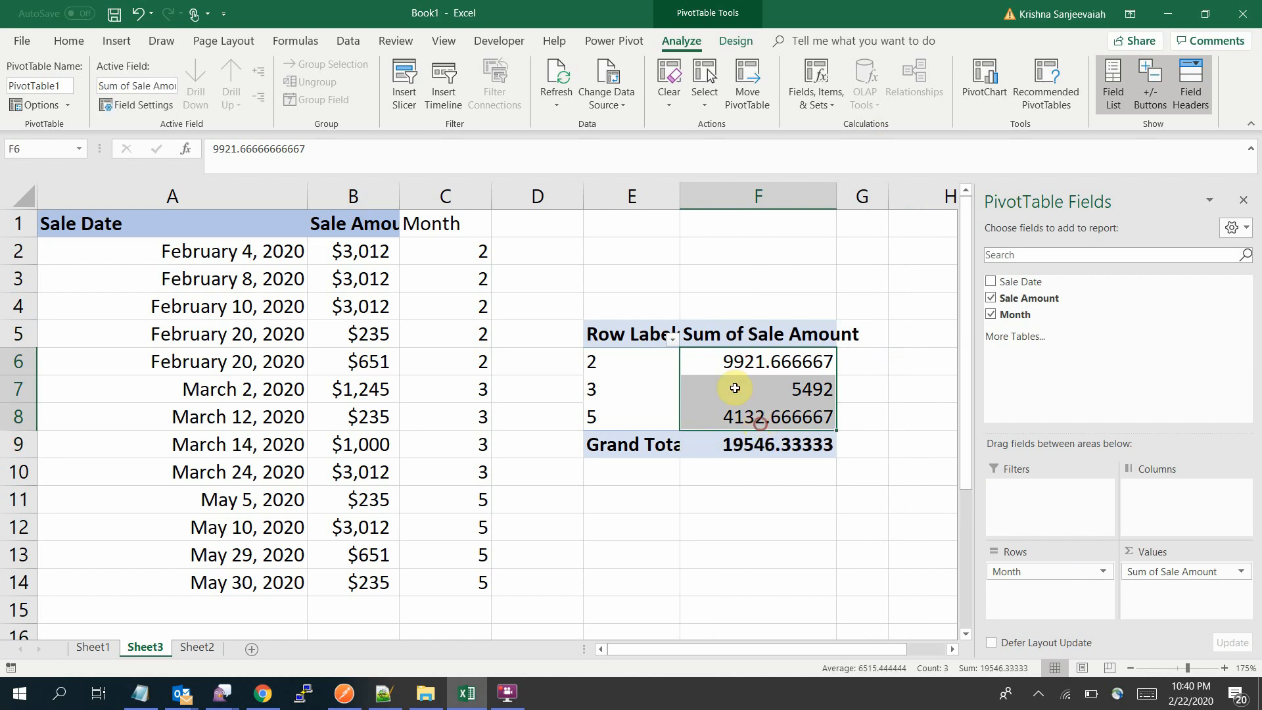
pyautogui.click(68, 41)
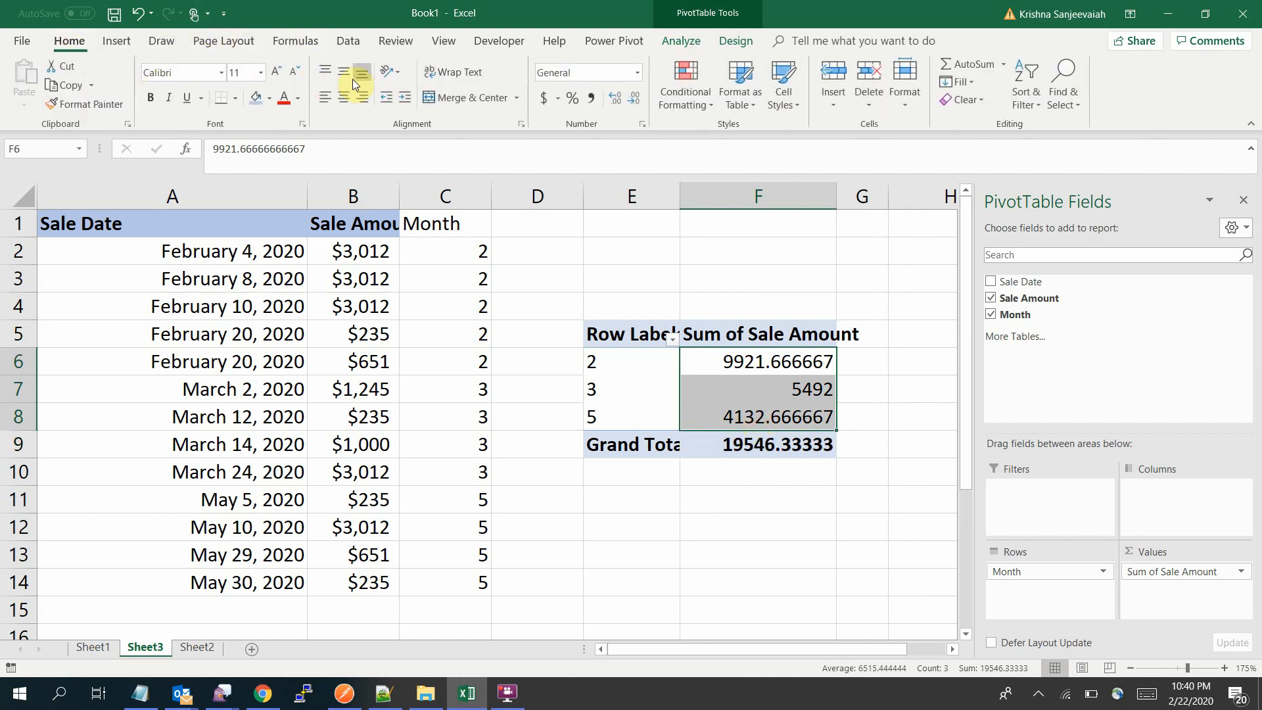
pyautogui.click(572, 98)
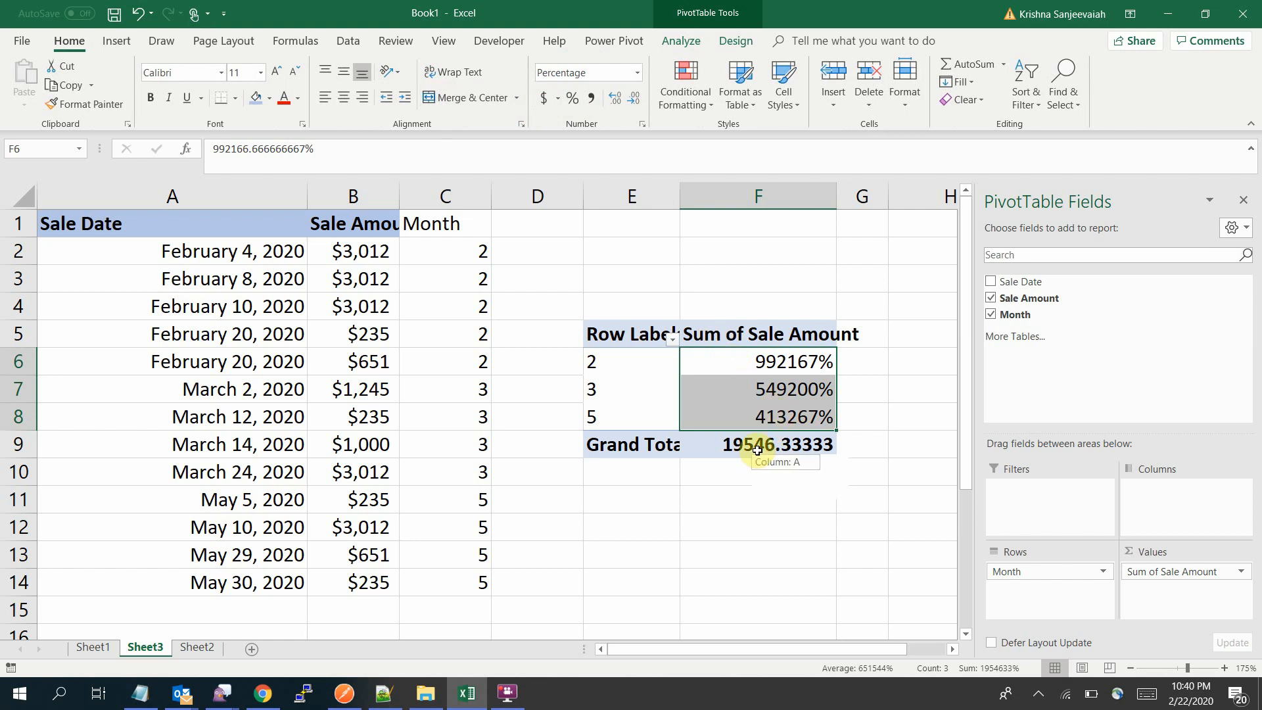
pyautogui.click(574, 105)
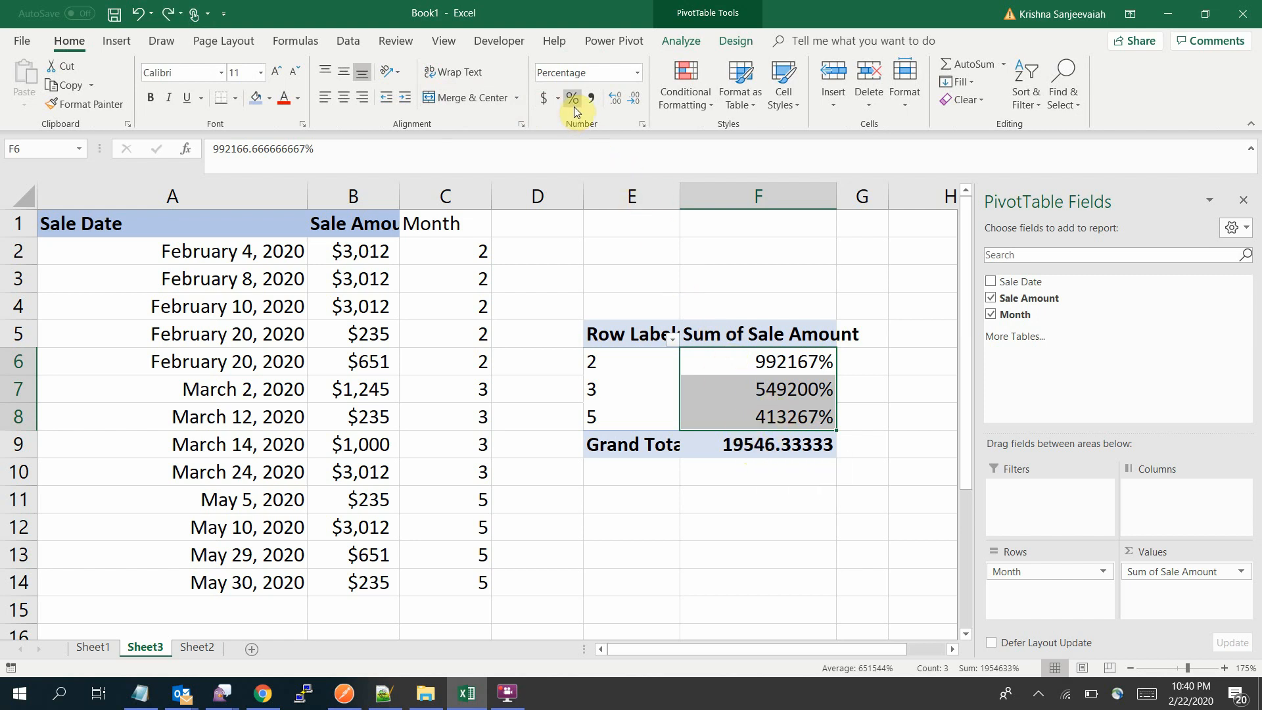
pyautogui.hotkey('ctrl', 'z')
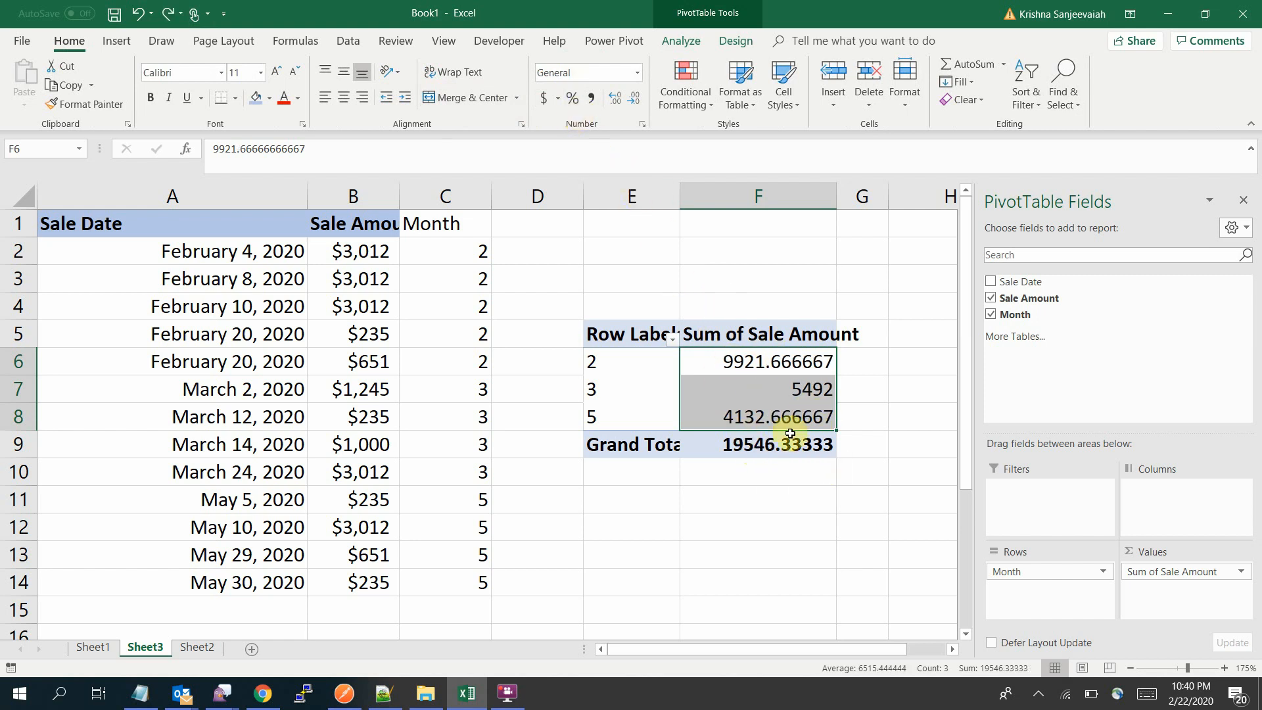
# Format the PivotTable sums in F6:F9 as Accounting with a dollar sign and two decimal places.
pyautogui.moveTo(757, 354); pyautogui.dragTo(751, 445)
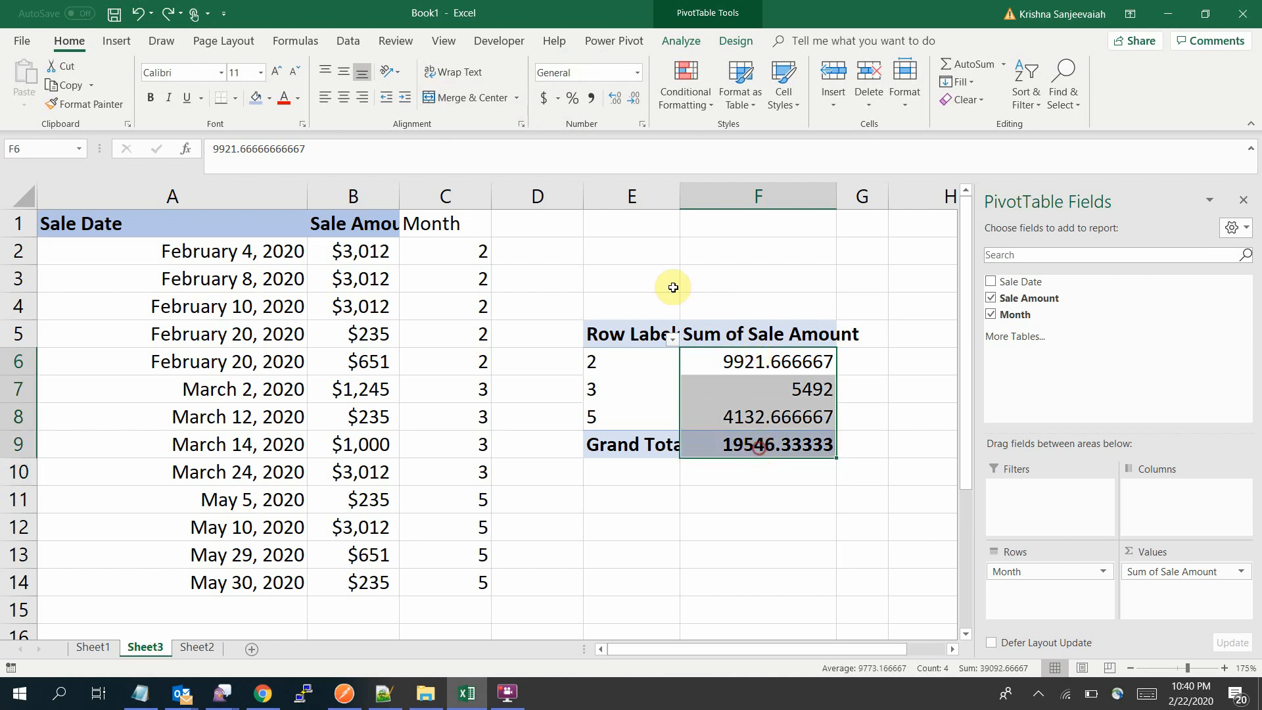
pyautogui.click(615, 99)
pyautogui.click(635, 99)
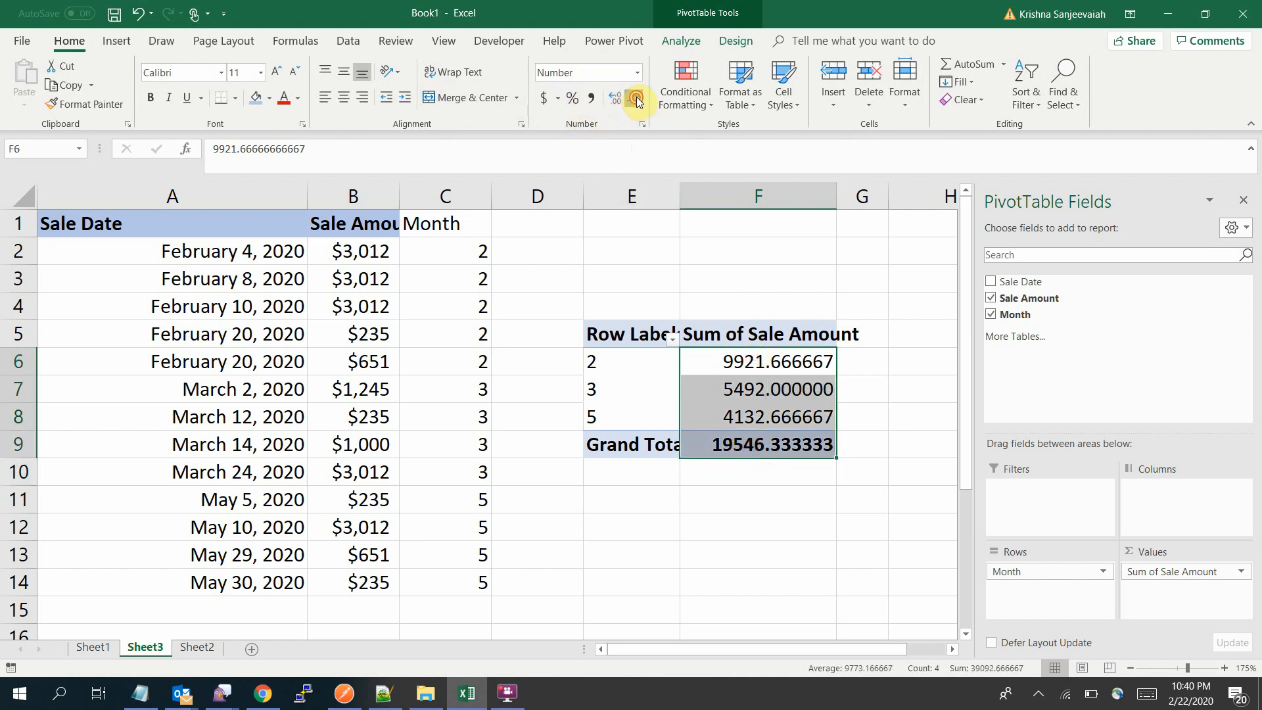
pyautogui.click(635, 100)
pyautogui.click(635, 100)
pyautogui.click(636, 100)
pyautogui.click(635, 100)
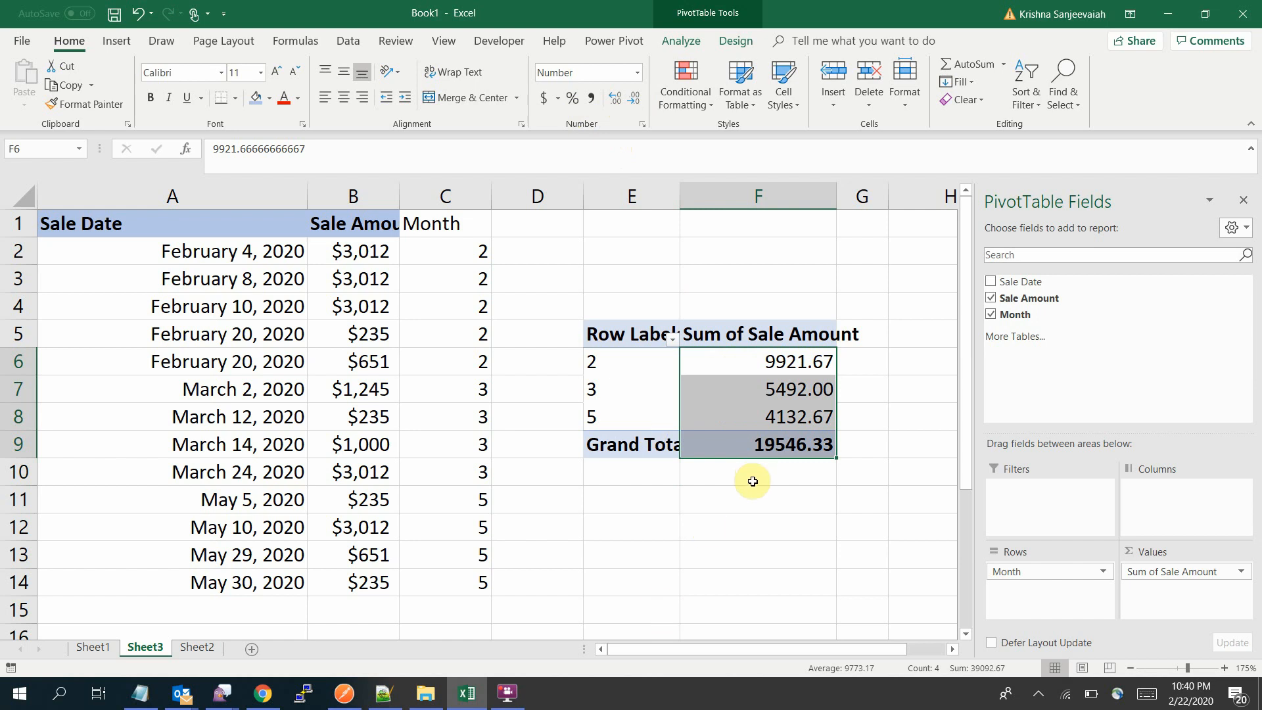
pyautogui.click(544, 99)
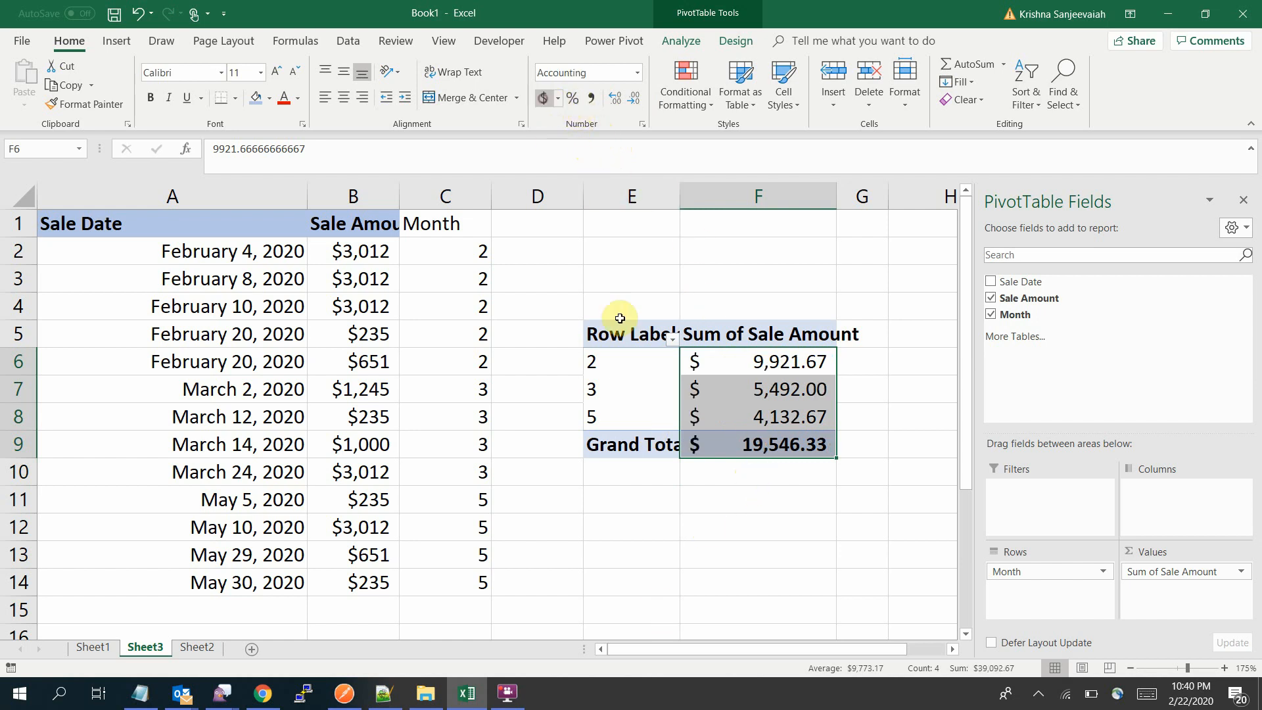
# Widen column F so the Sum of Sale Amount header fits.
pyautogui.click(809, 556)
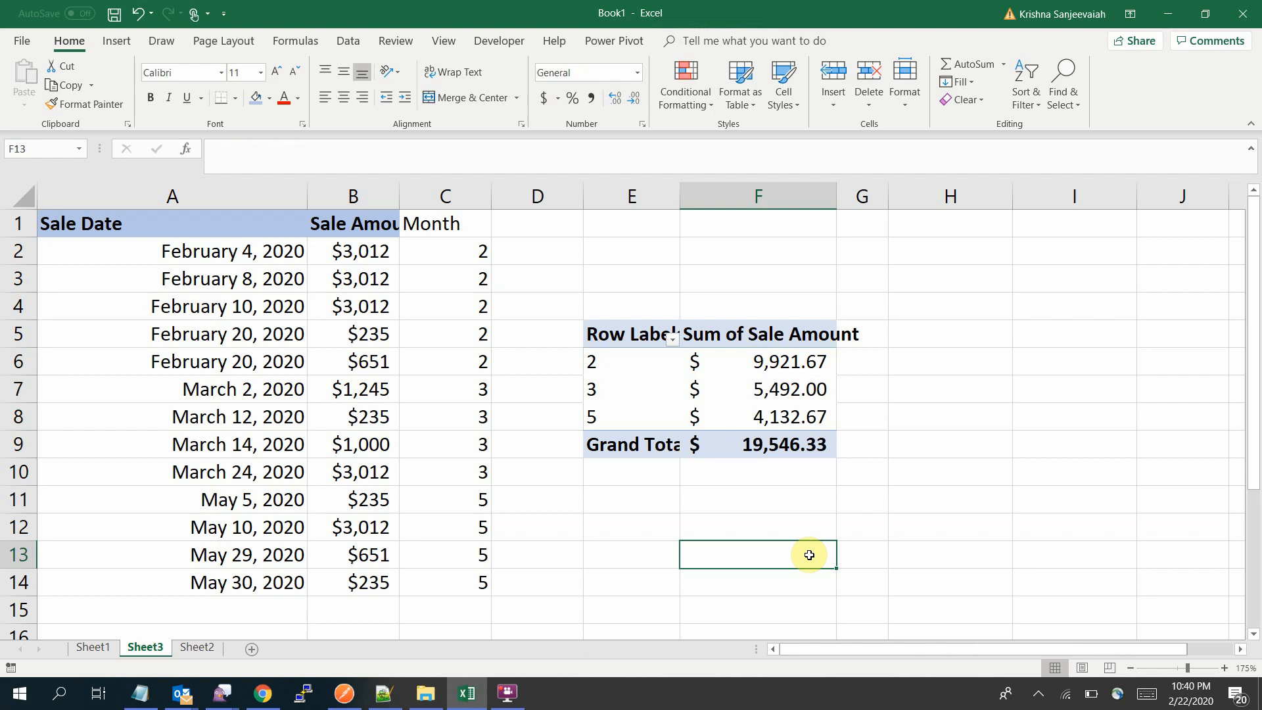
pyautogui.click(793, 394)
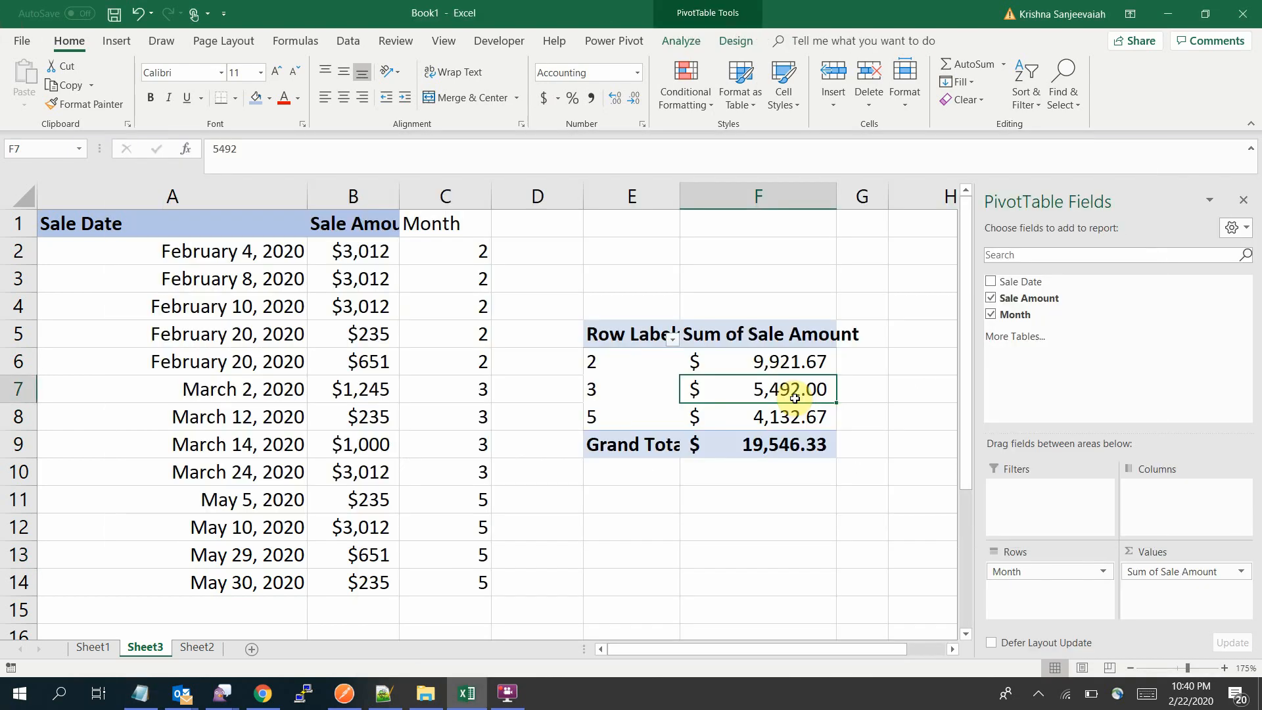
pyautogui.click(798, 559)
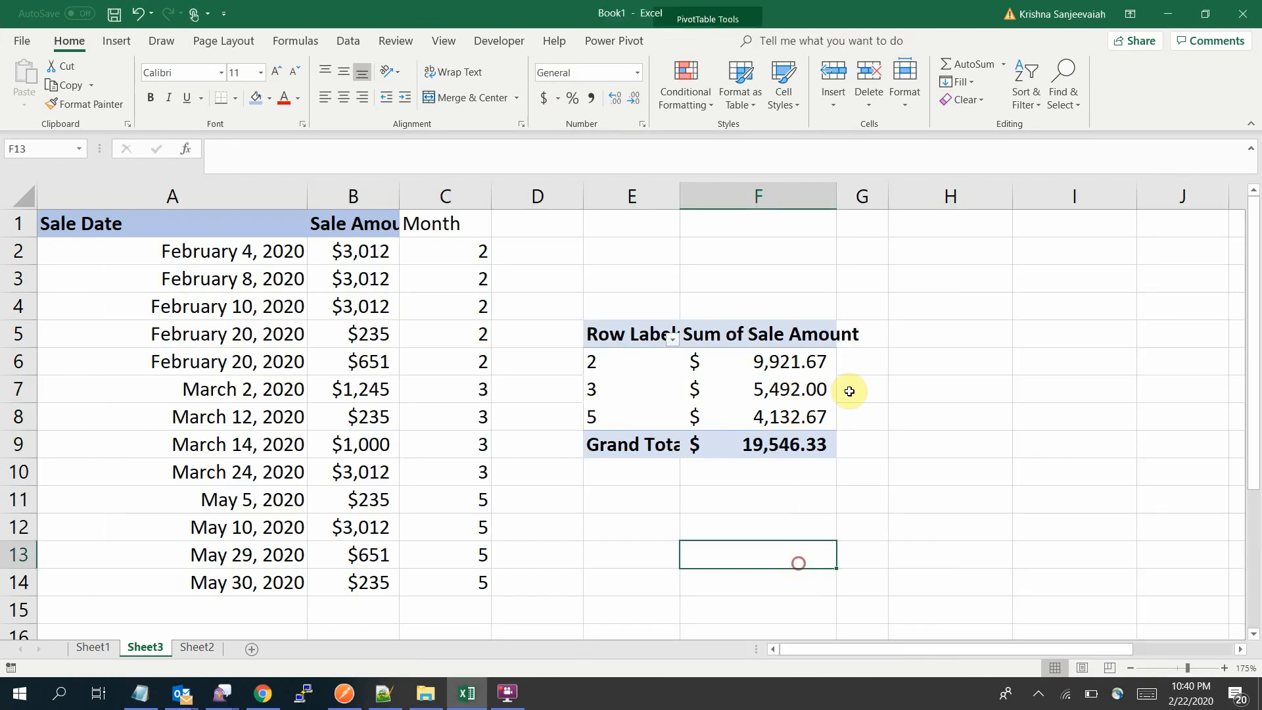
pyautogui.moveTo(837, 196); pyautogui.dragTo(866, 195)
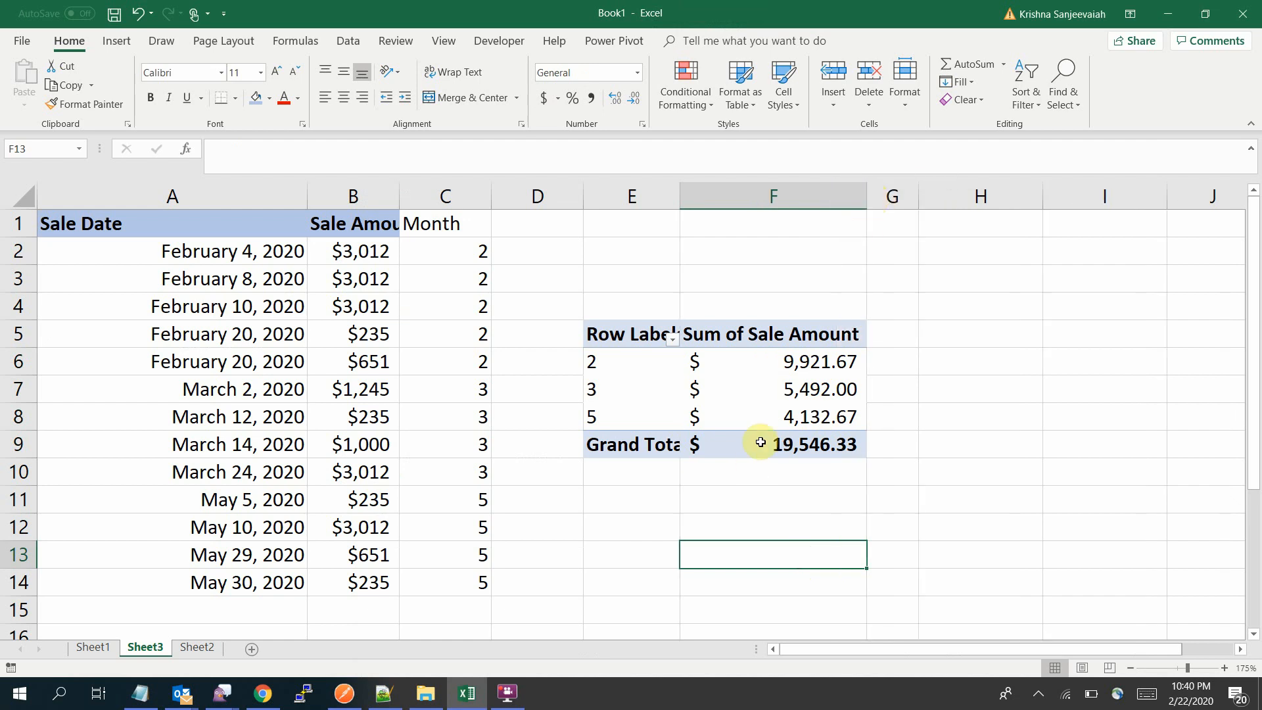
# Show the source records behind the month 2 total of the PivotTable on a new sheet.
pyautogui.click(775, 420)
pyautogui.click(779, 447)
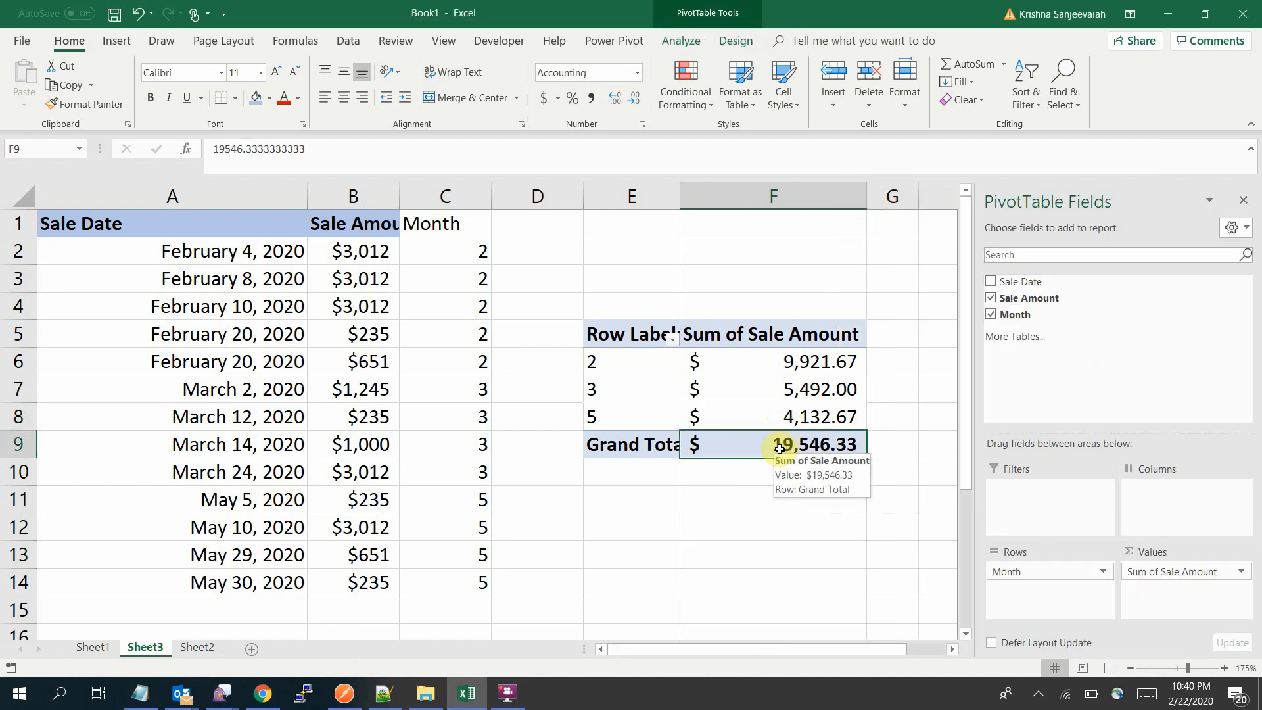
pyautogui.click(779, 393)
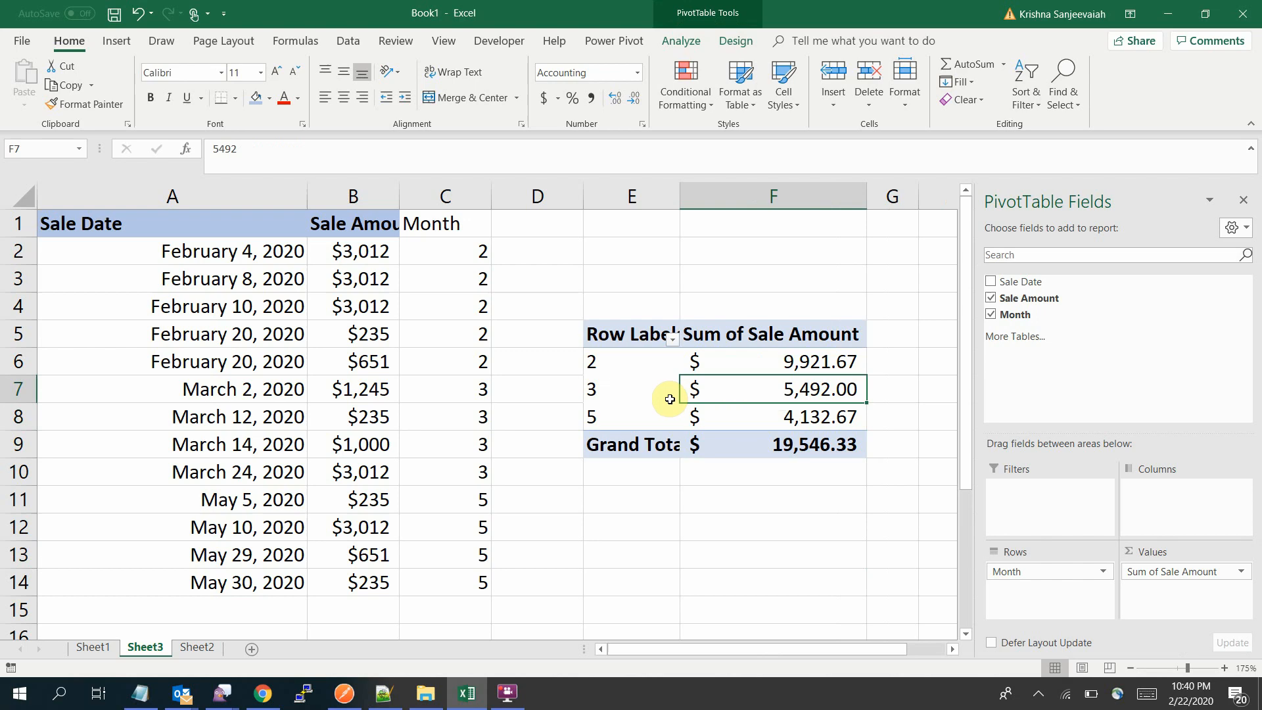
pyautogui.doubleClick(775, 366)
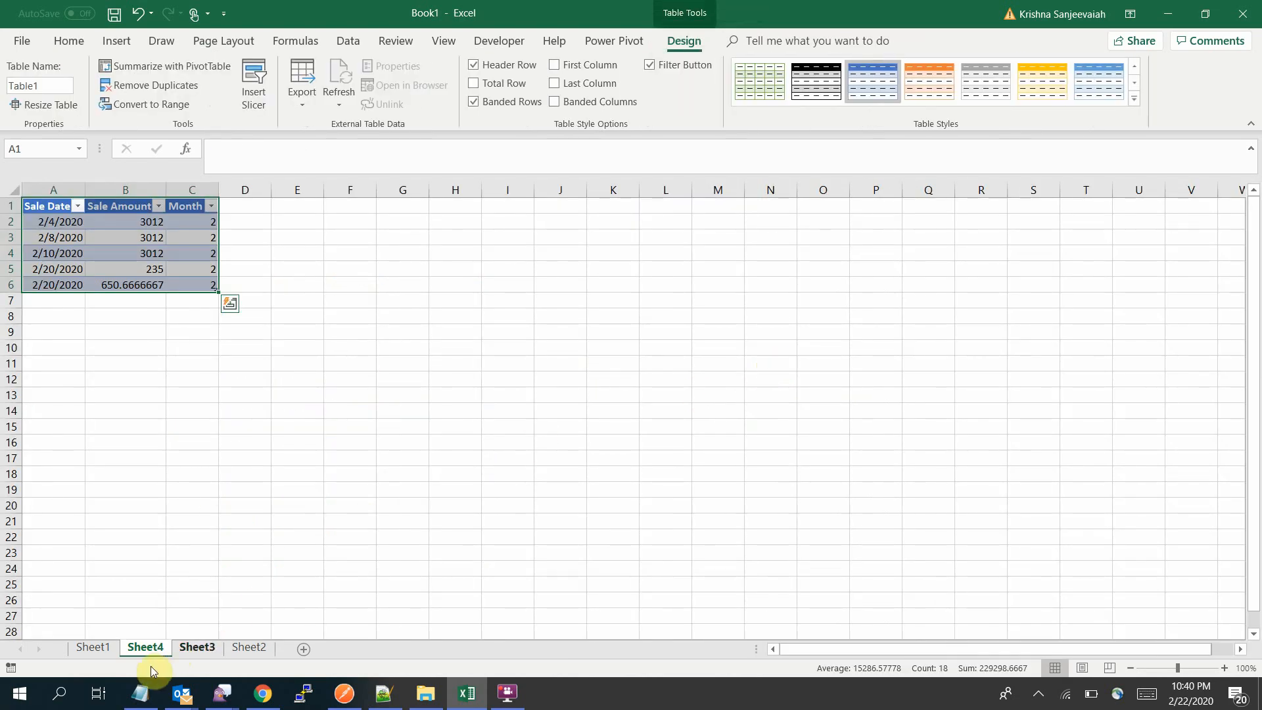
# Delete the detail sheet Sheet4 and return to the month 2 row of the PivotTable on Sheet3.
pyautogui.rightClick(143, 648)
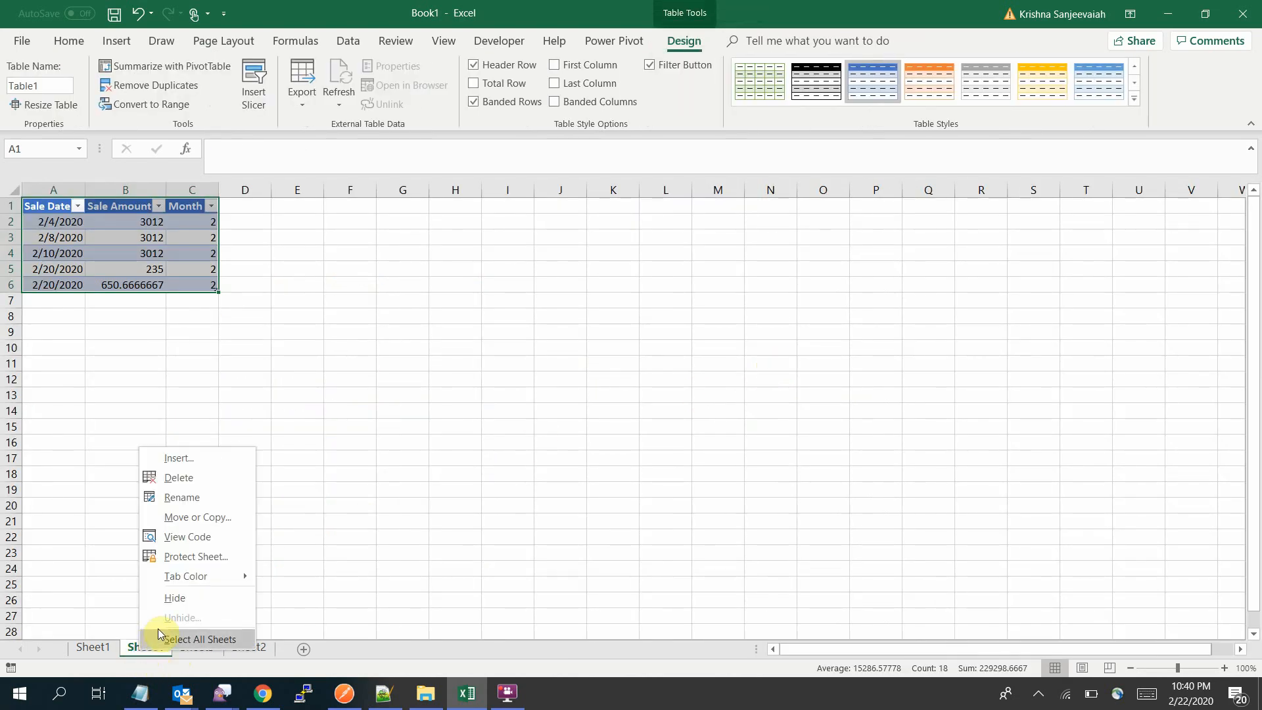
pyautogui.click(198, 478)
pyautogui.click(604, 392)
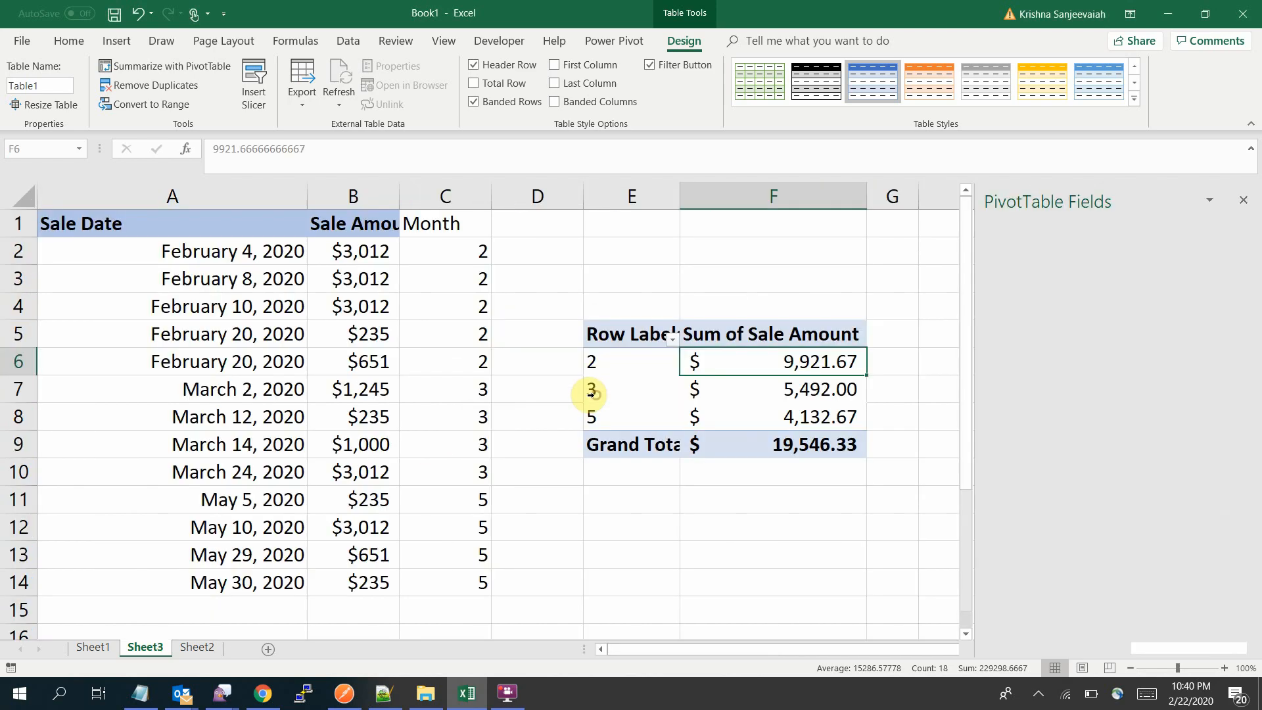
pyautogui.click(629, 549)
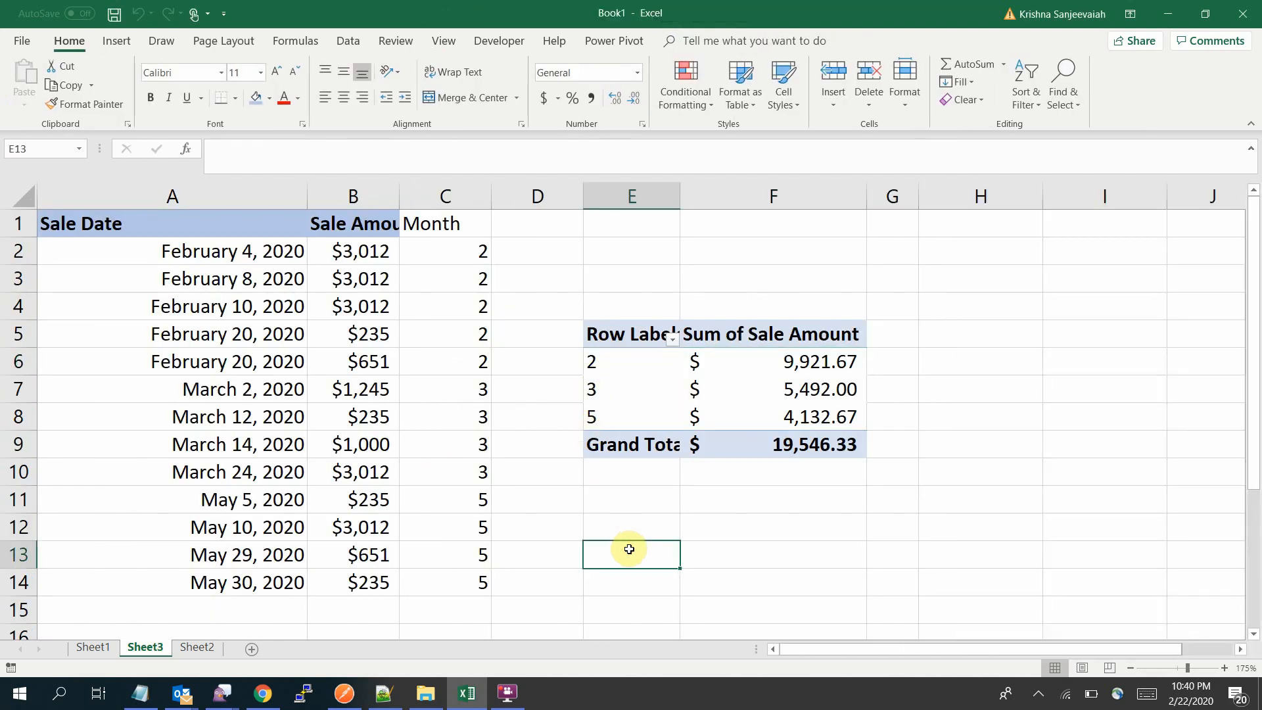
pyautogui.click(602, 361)
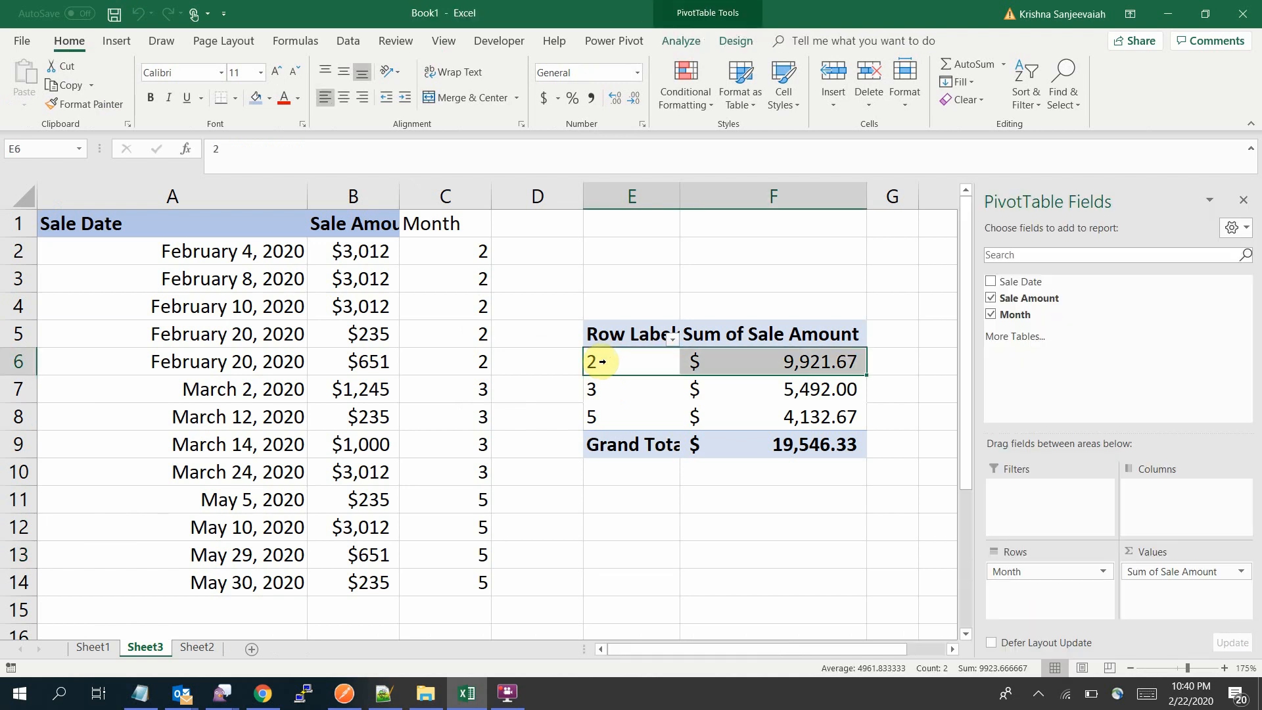